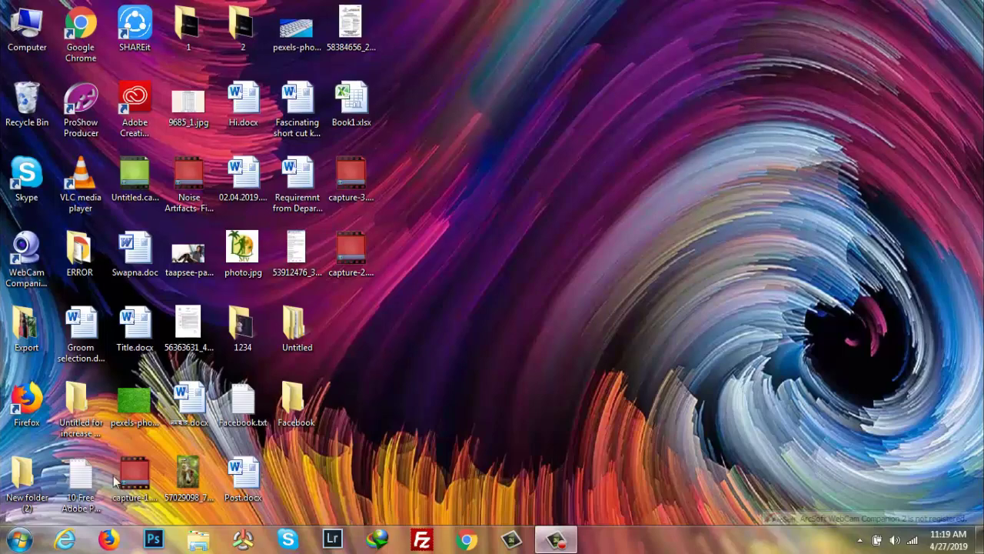
# Step: Launch Microsoft Excel with a blank workbook
pyautogui.click(19, 539)
pyautogui.click(75, 284)
pyautogui.click(635, 402)
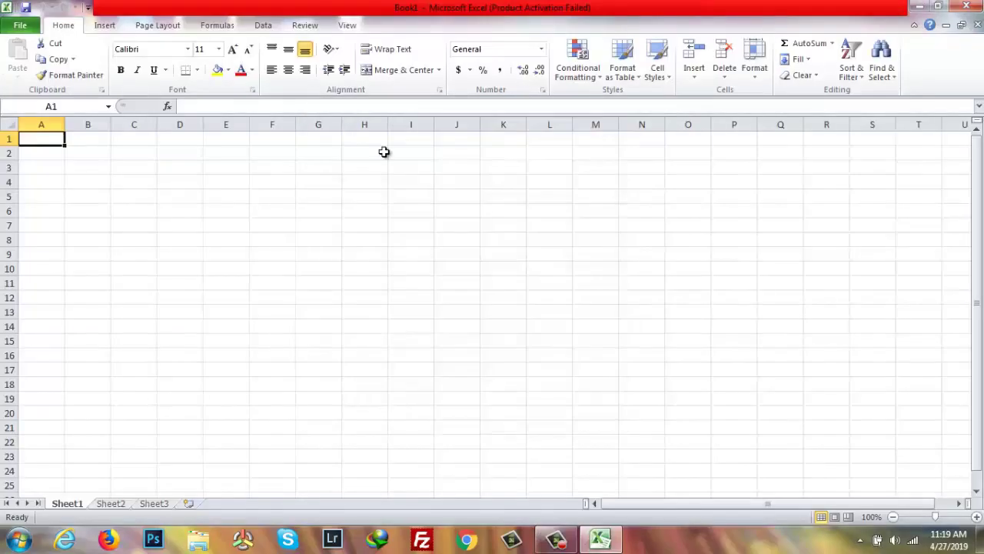
# Step: Enter January in B2 and fill the weekday names Sun through Sat across B3:H3
pyautogui.click(89, 154)
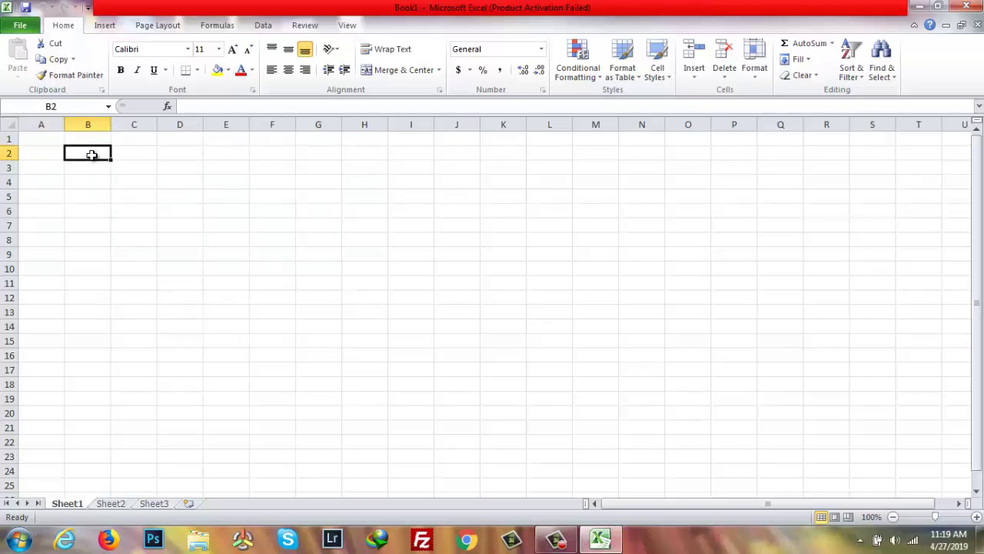
pyautogui.write('January')
pyautogui.press('Return')
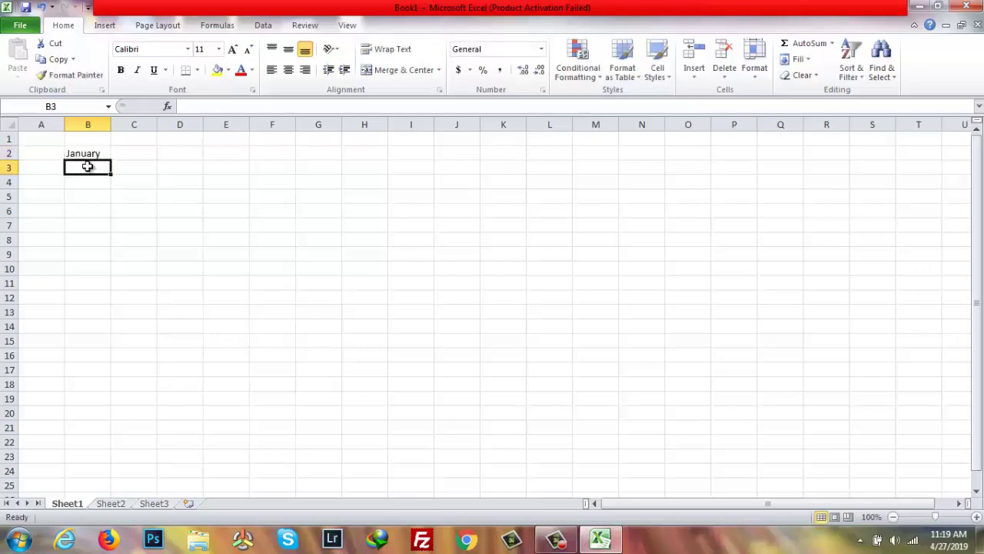
pyautogui.write('Sun')
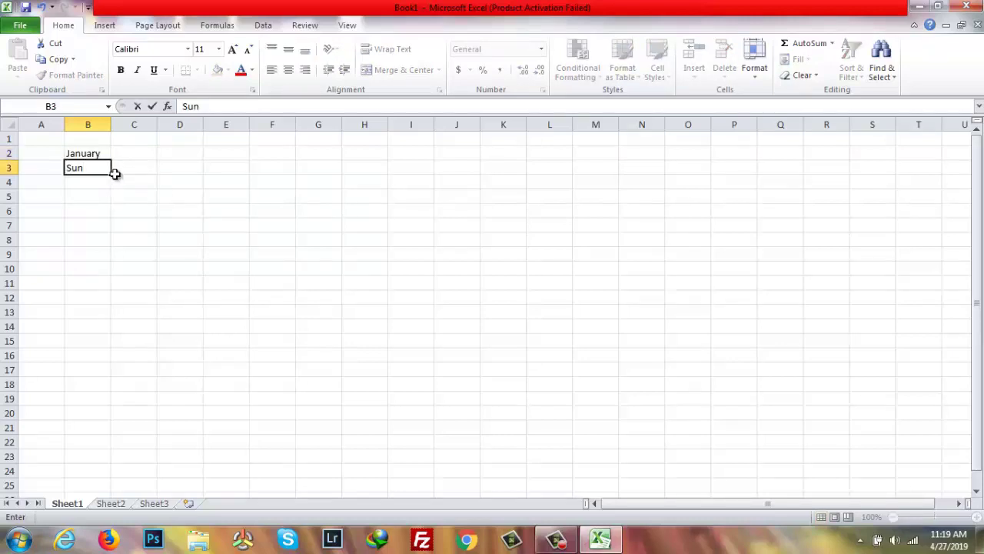
pyautogui.moveTo(113, 174); pyautogui.dragTo(372, 185)
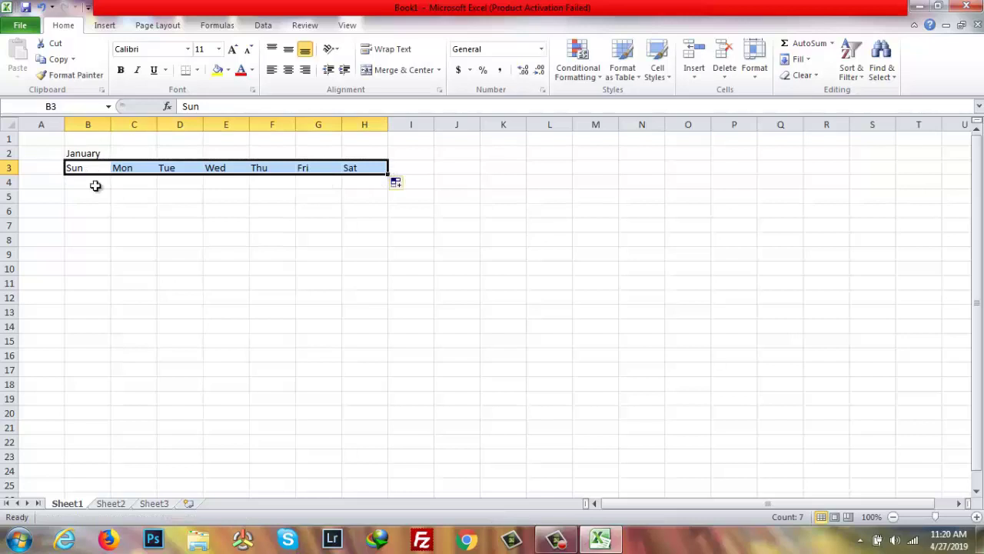
# Step: Check January 2019 in the Windows system calendar for the weekday of the first day
pyautogui.click(171, 180)
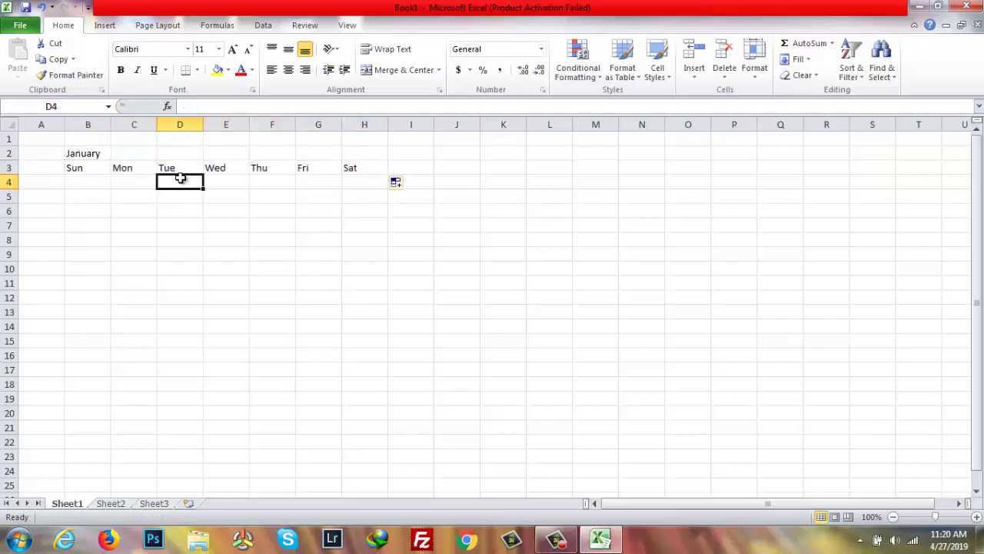
pyautogui.click(906, 539)
pyautogui.click(747, 378)
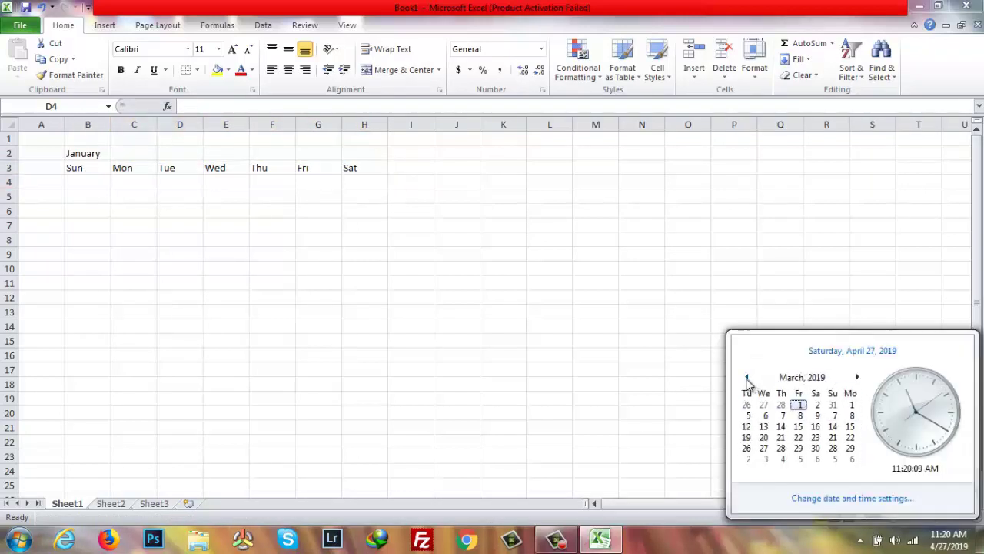
pyautogui.click(747, 377)
pyautogui.click(746, 378)
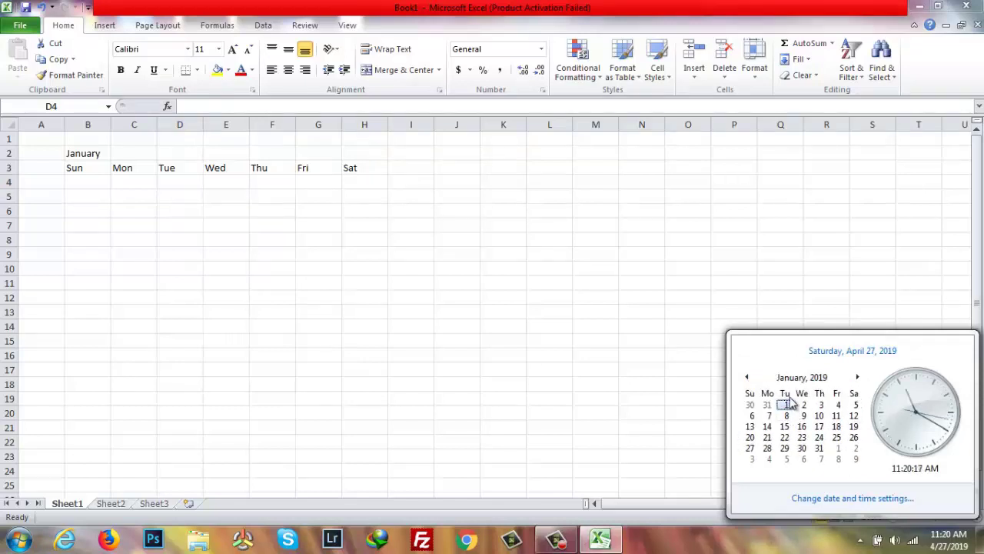
# Step: Enter the date 1-Jan-2019 under Tue in cell D4
pyautogui.click(175, 180)
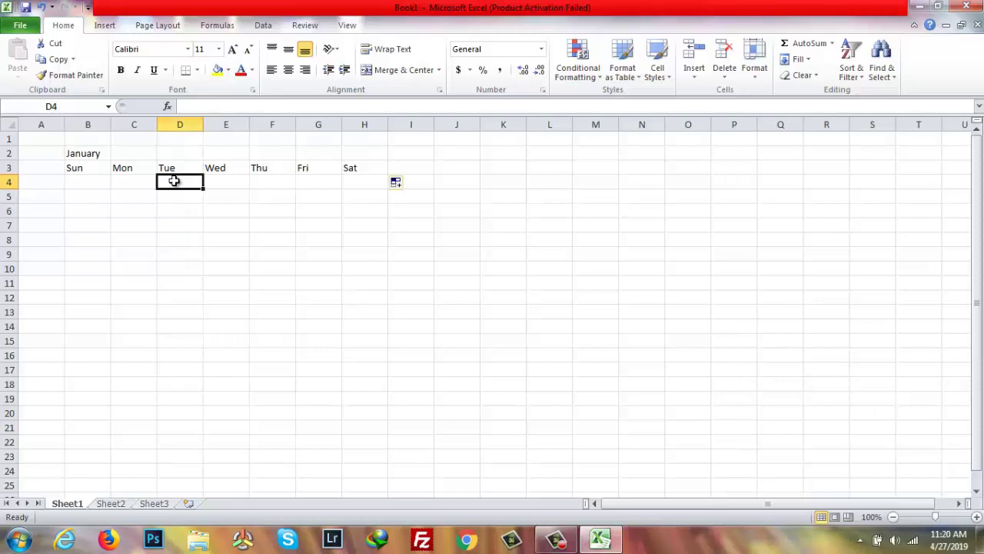
pyautogui.write('1-')
pyautogui.write('Jan-')
pyautogui.write('2019')
pyautogui.press('Return')
pyautogui.press('Return')
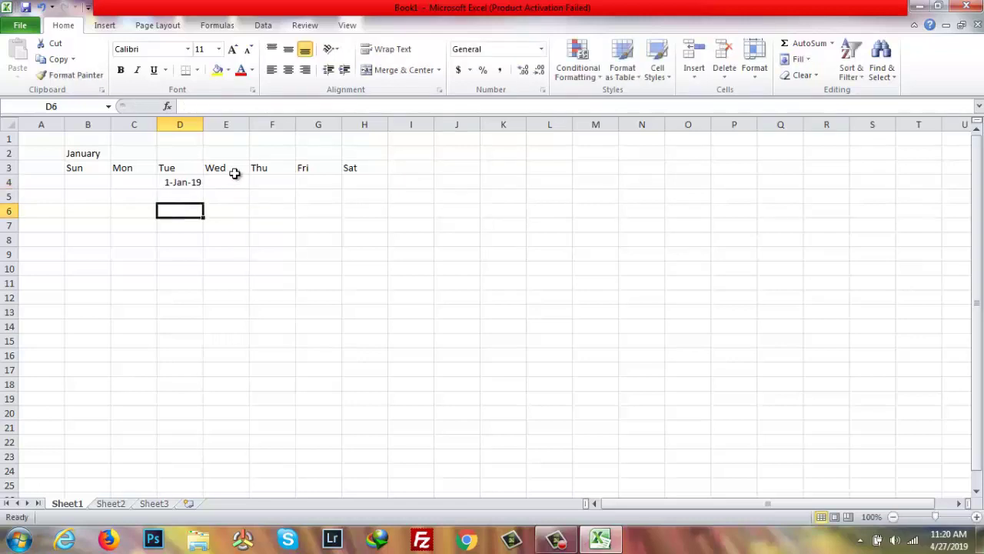
# Step: Enter the formula =D4+1 in E4 and fill it across to H4 to complete the first week
pyautogui.click(225, 189)
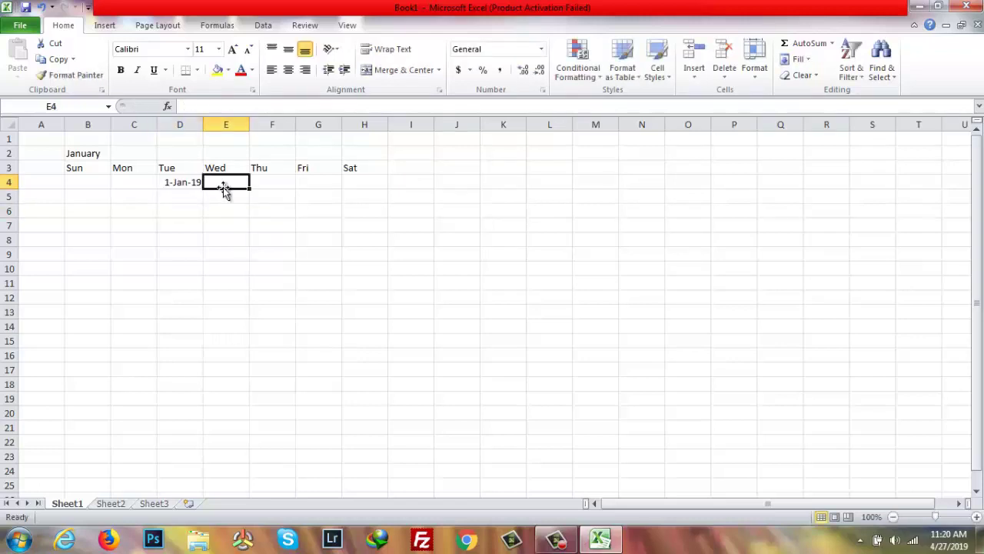
pyautogui.write('=')
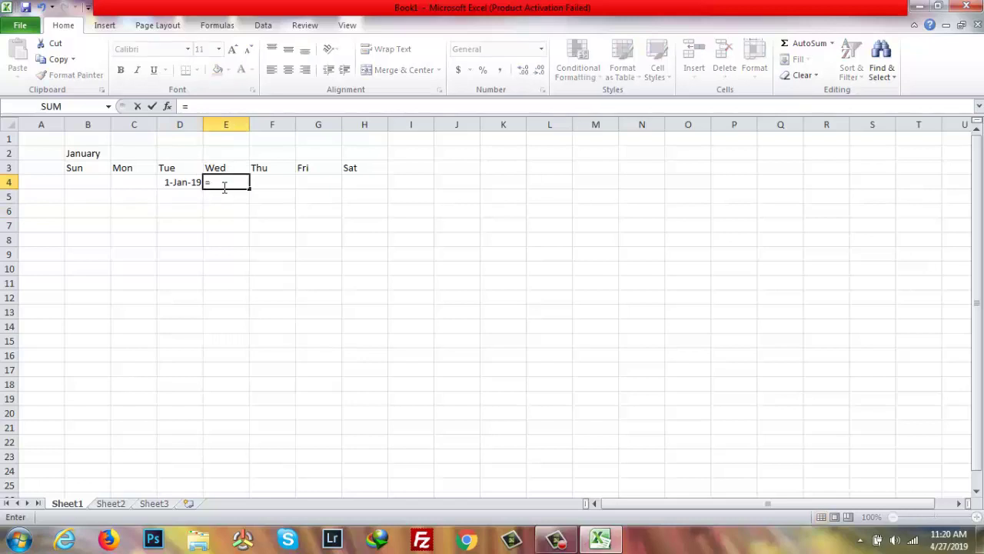
pyautogui.click(171, 184)
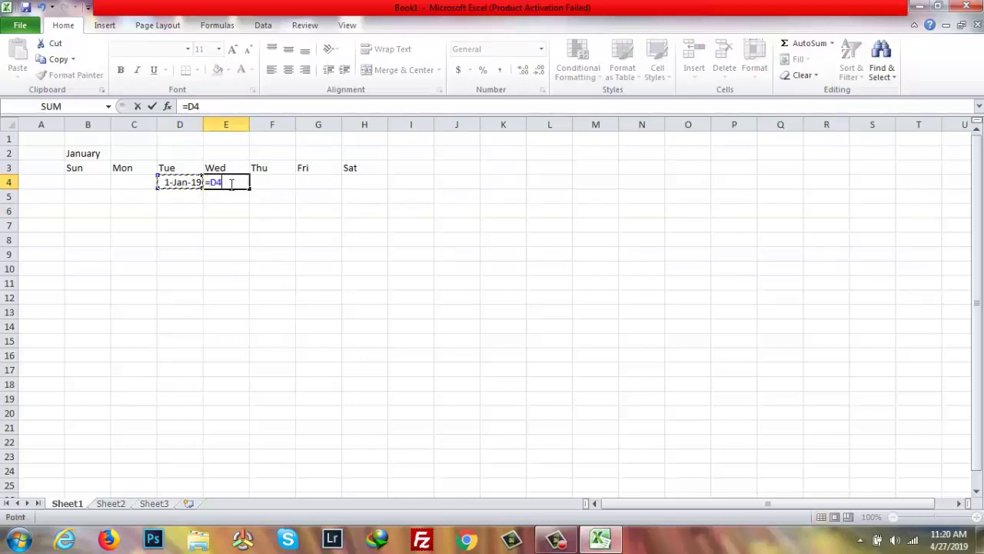
pyautogui.write('+1')
pyautogui.press('Return')
pyautogui.click(229, 184)
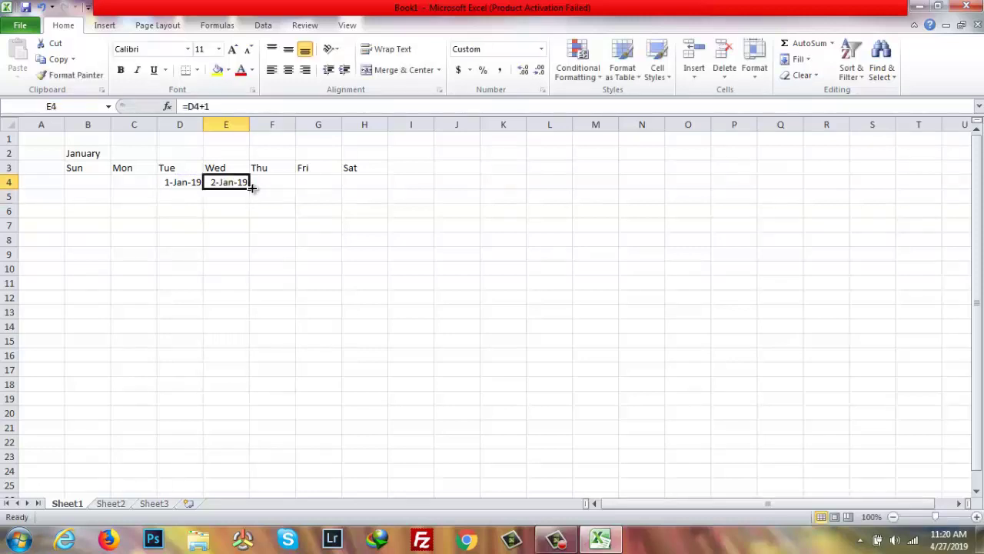
pyautogui.moveTo(250, 188); pyautogui.dragTo(351, 189)
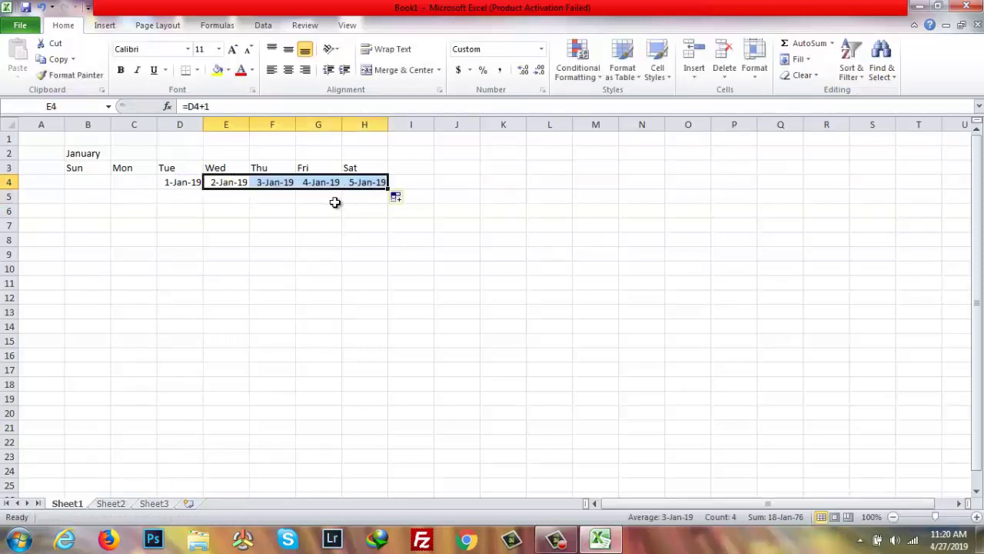
# Step: Enter the formula =H4+1 in B5 to start the second week under Sun
pyautogui.click(85, 196)
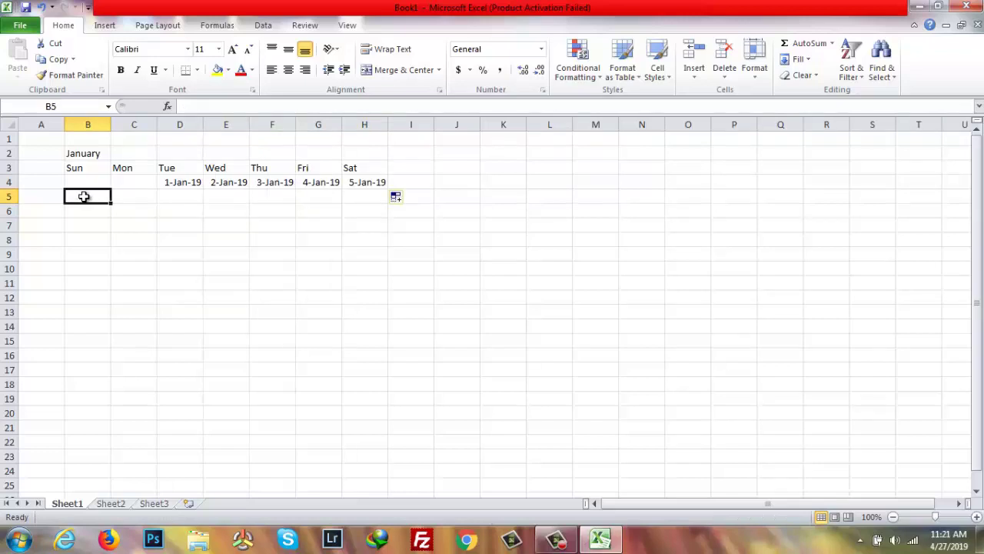
pyautogui.write('=')
pyautogui.press('BackSpace')
pyautogui.write('=')
pyautogui.click(375, 185)
pyautogui.write('+')
pyautogui.write('1')
pyautogui.press('Return')
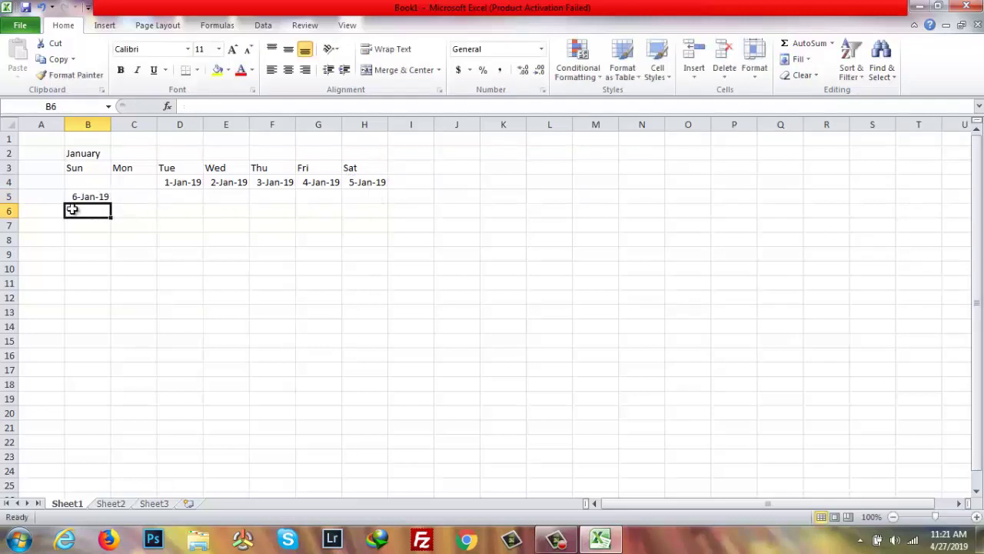
# Step: Enter the formula =B5+1 in C5 and fill it across to H5
pyautogui.click(122, 197)
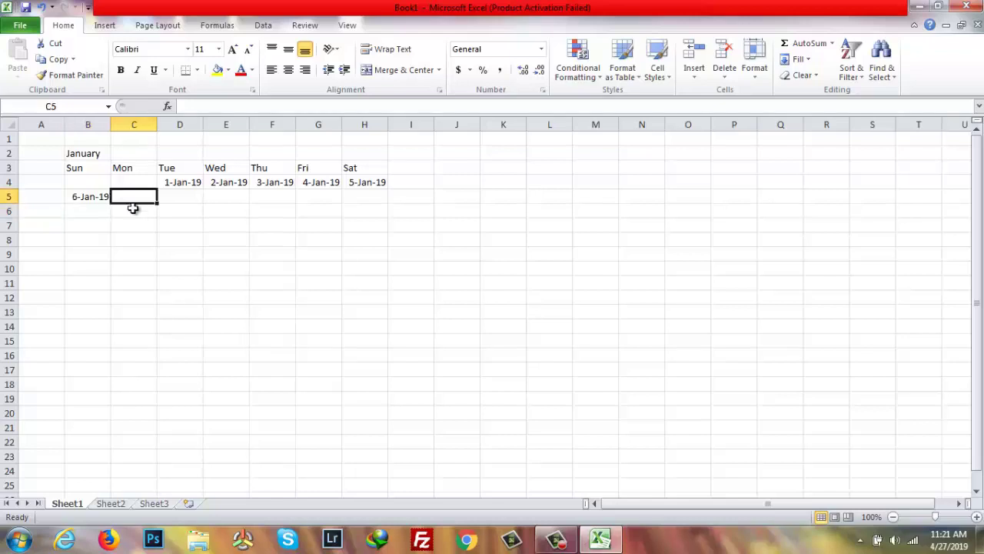
pyautogui.write('=')
pyautogui.click(68, 194)
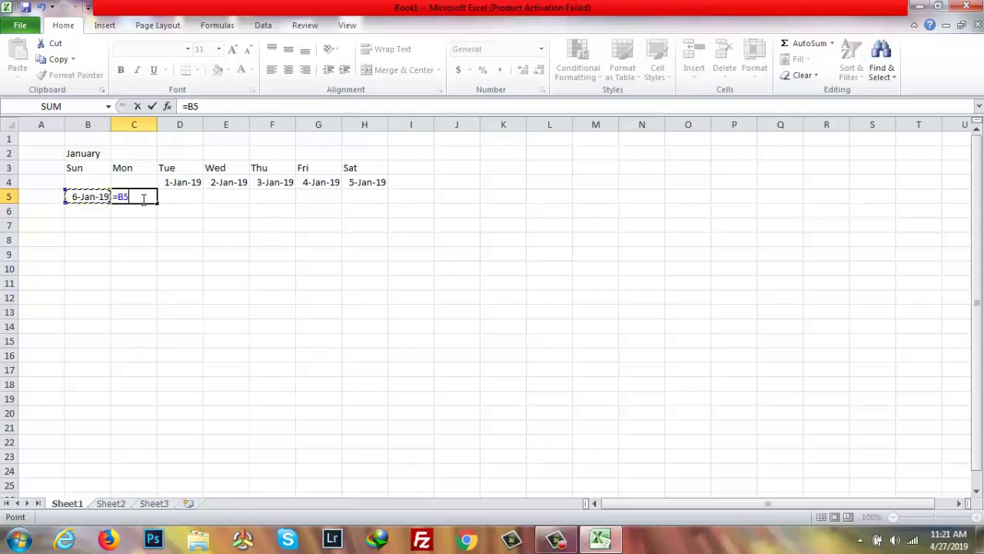
pyautogui.write('+1')
pyautogui.press('Return')
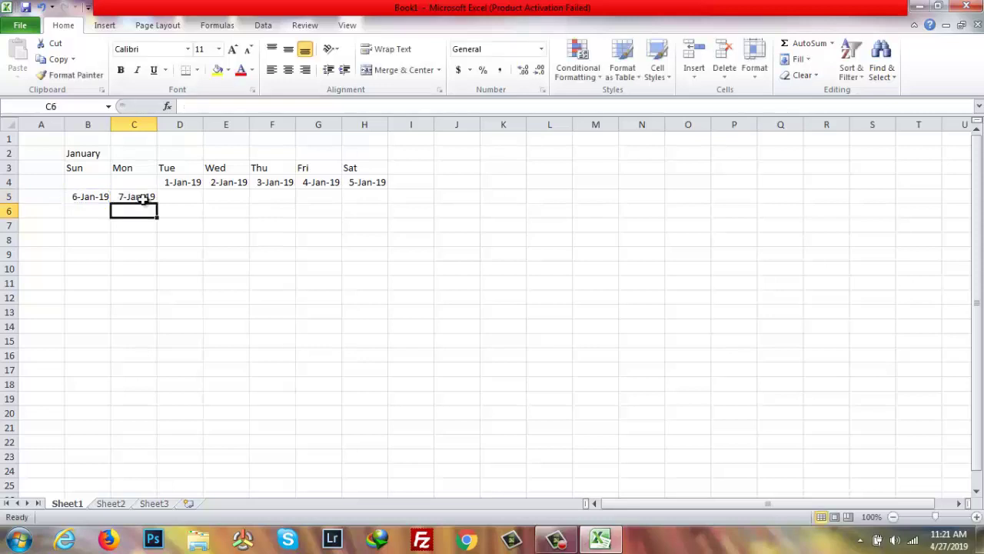
pyautogui.click(146, 195)
pyautogui.moveTo(158, 202); pyautogui.dragTo(388, 204)
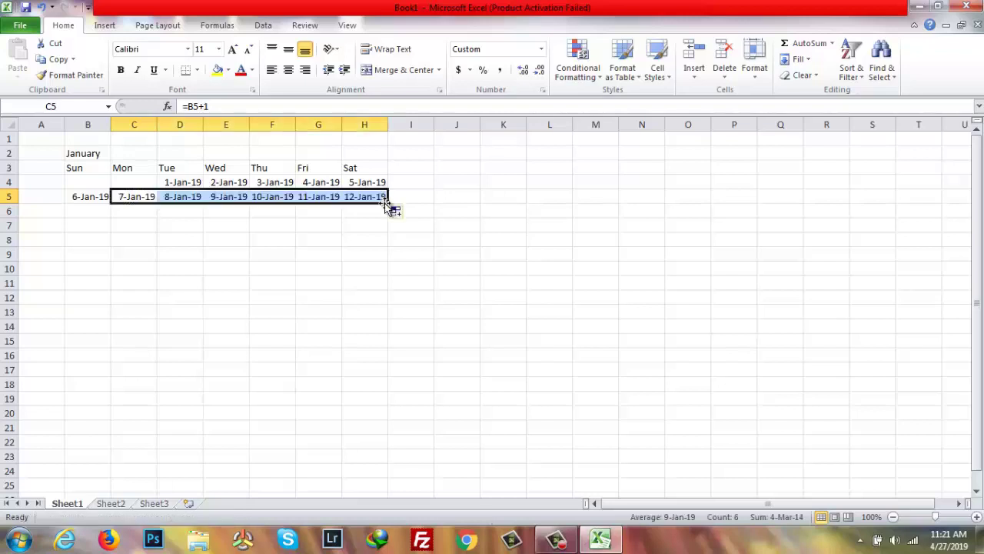
# Step: Fill the second-week formulas in B5:H5 down through row 7
pyautogui.click(248, 230)
pyautogui.moveTo(99, 195); pyautogui.dragTo(388, 229)
pyautogui.click(357, 239)
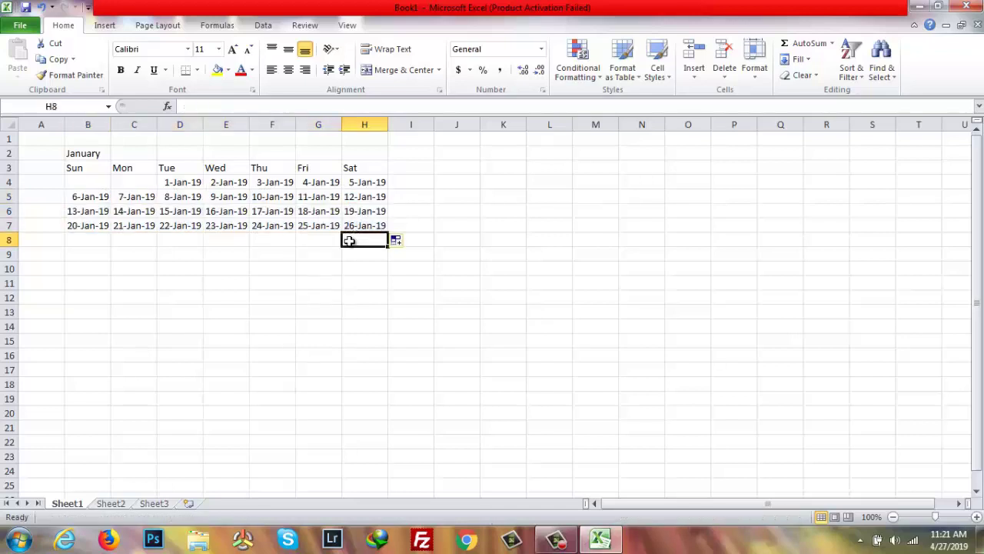
# Step: Enter the formula =IF(H7<>"",IF(MONTH(H7)<>MONTH(H7+1),"",H7+1),"") in cell B8
pyautogui.click(90, 239)
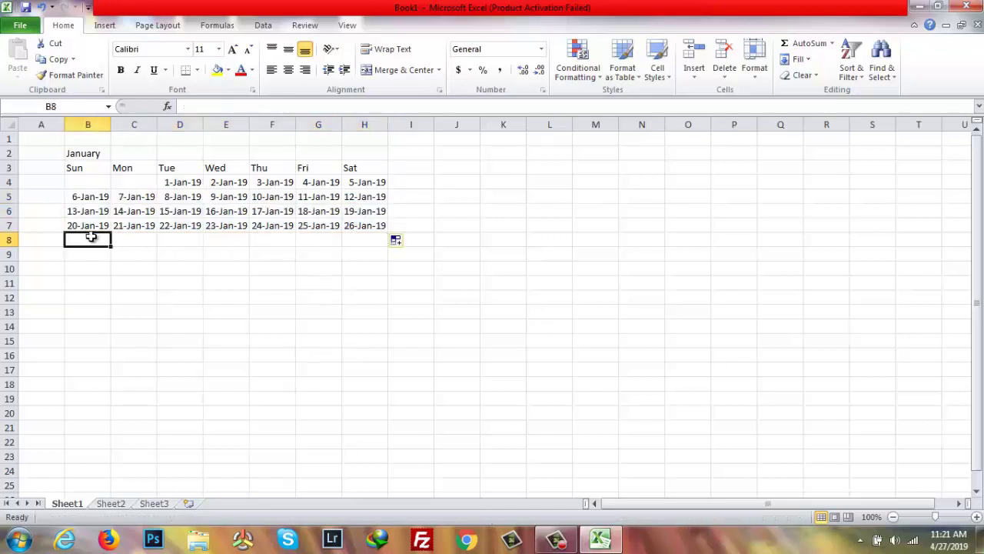
pyautogui.write('=')
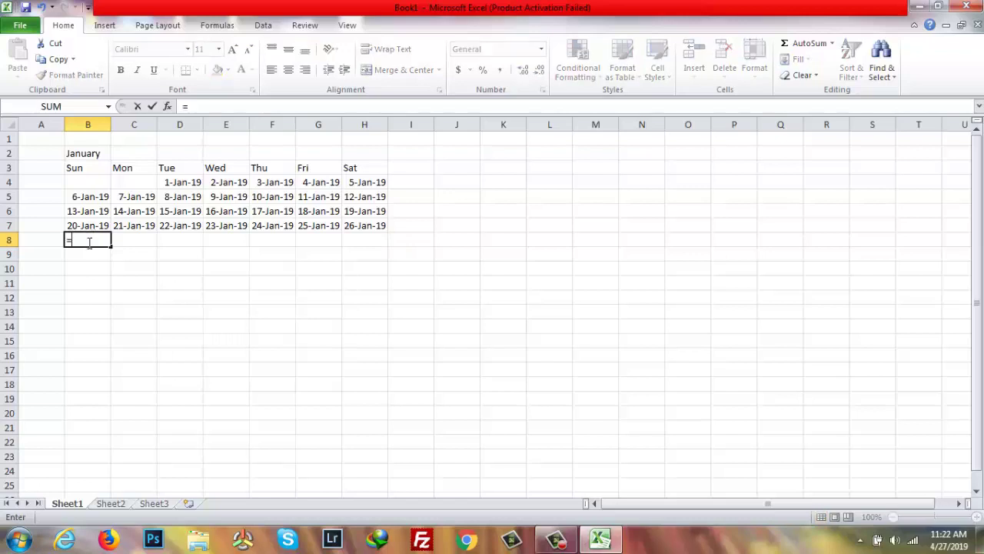
pyautogui.write('IF(')
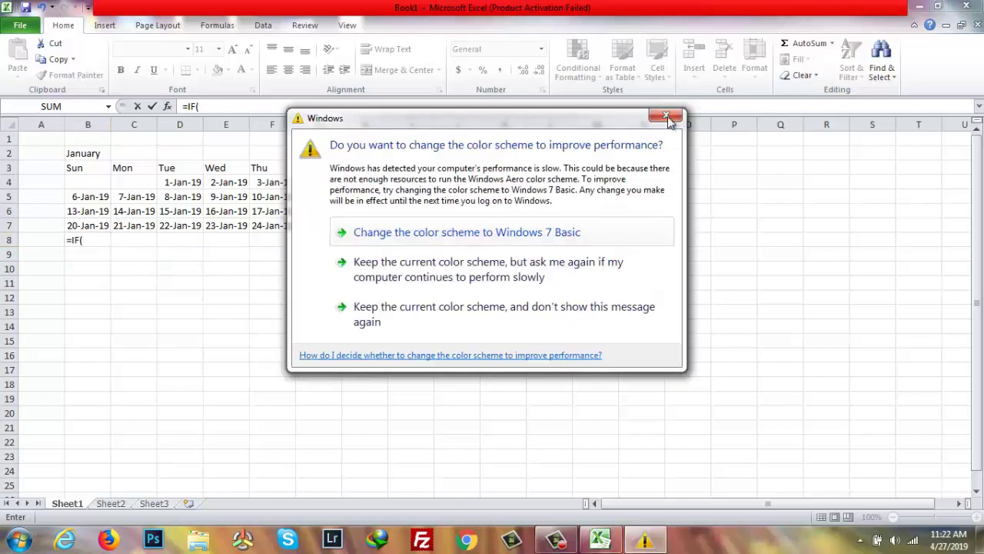
pyautogui.click(373, 226)
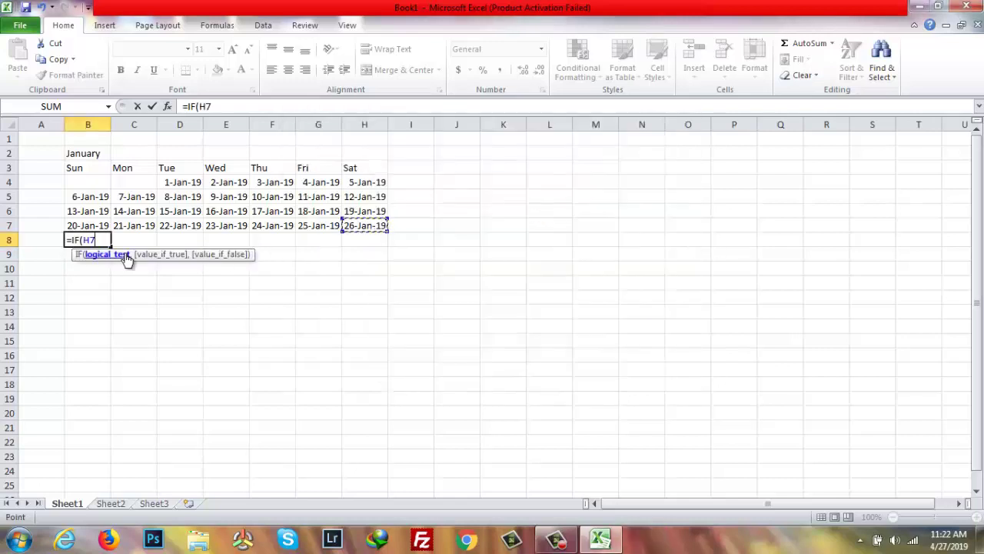
pyautogui.write('<>"",Id')
pyautogui.press('BackSpace')
pyautogui.write('f')
pyautogui.press('Tab')
pyautogui.write('Month(H')
pyautogui.write('7')
pyautogui.write(')<>')
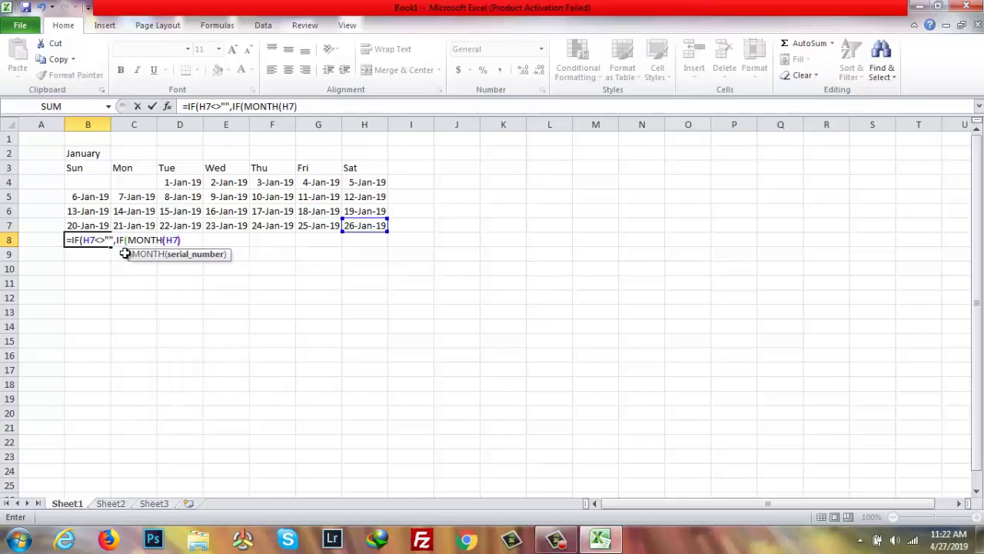
pyautogui.write('MONTH(')
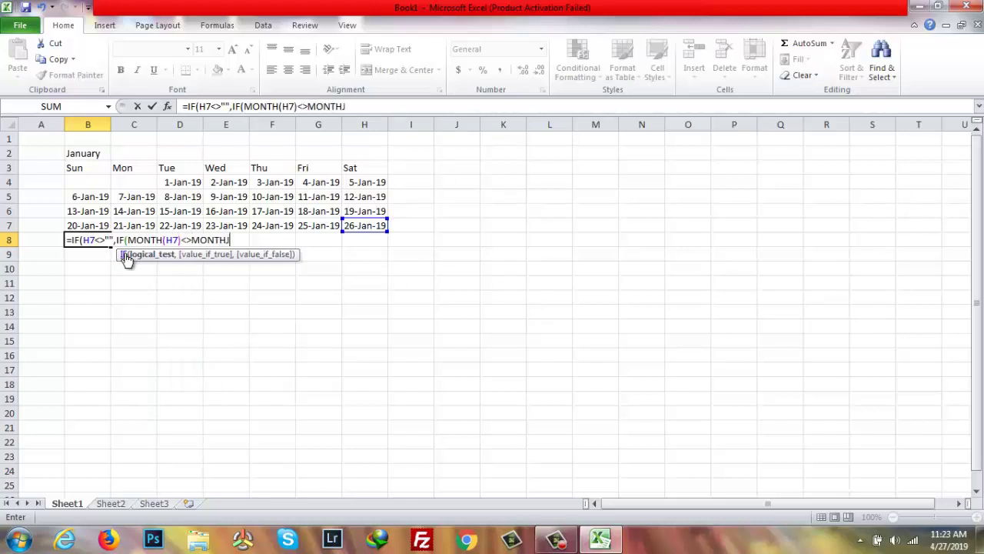
pyautogui.write('H')
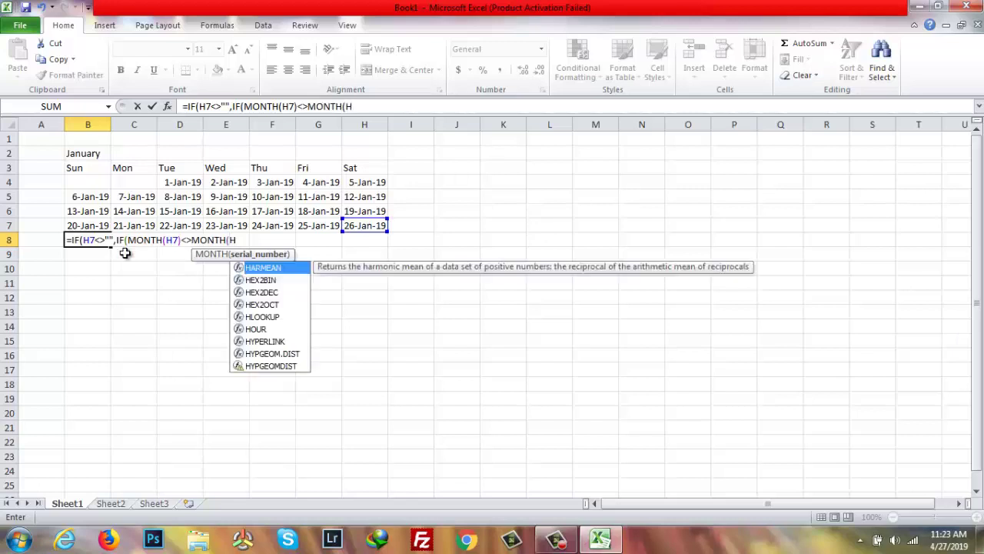
pyautogui.write('7+1')
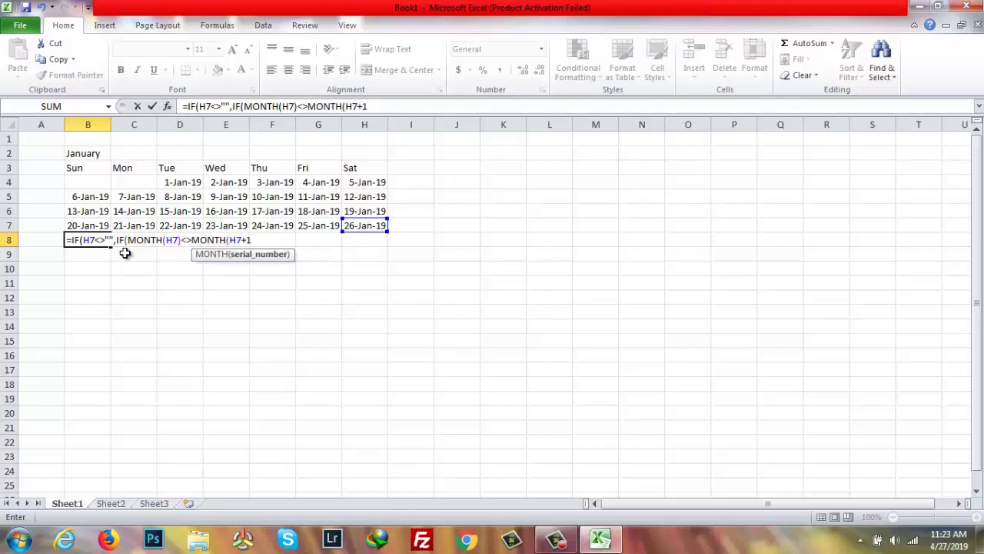
pyautogui.write('),"",H')
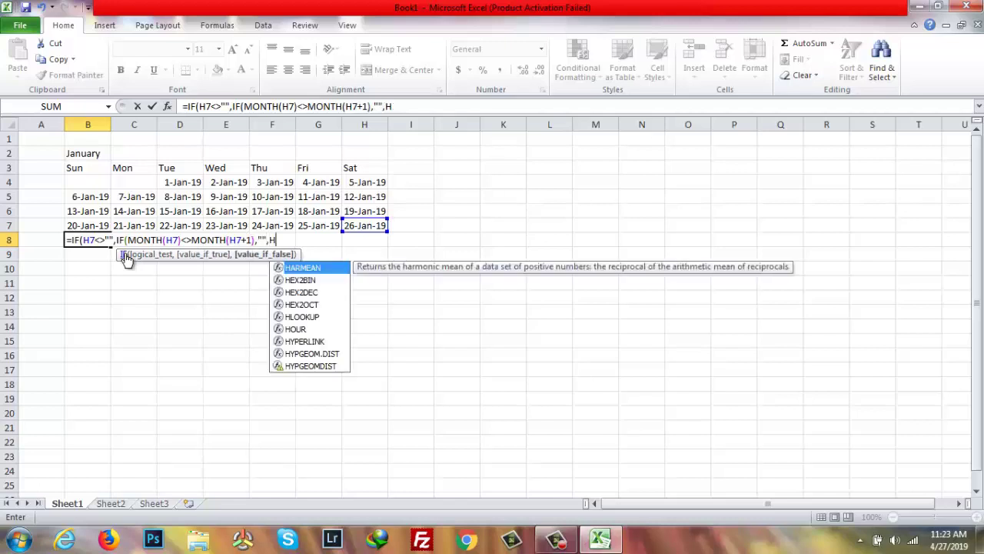
pyautogui.write('7+1)')
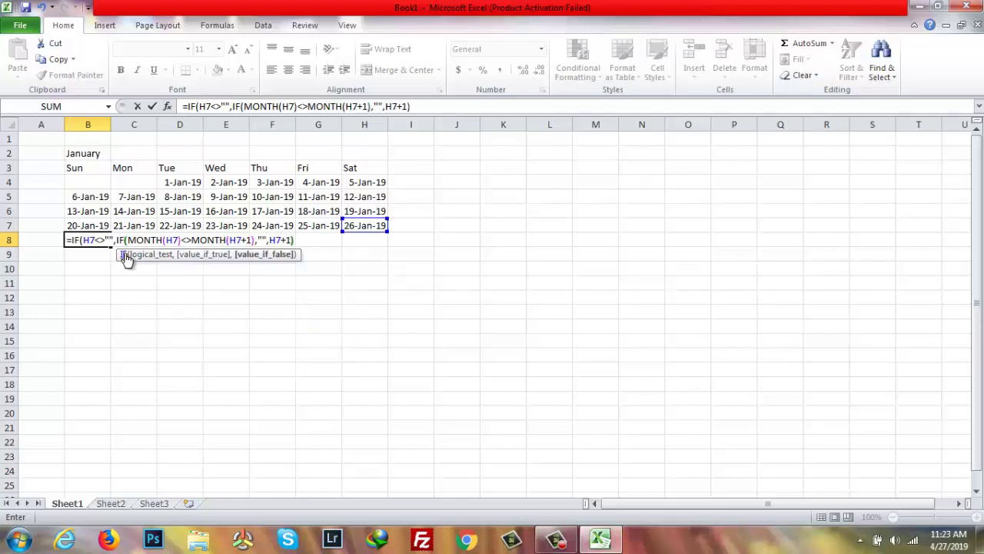
pyautogui.write(',""')
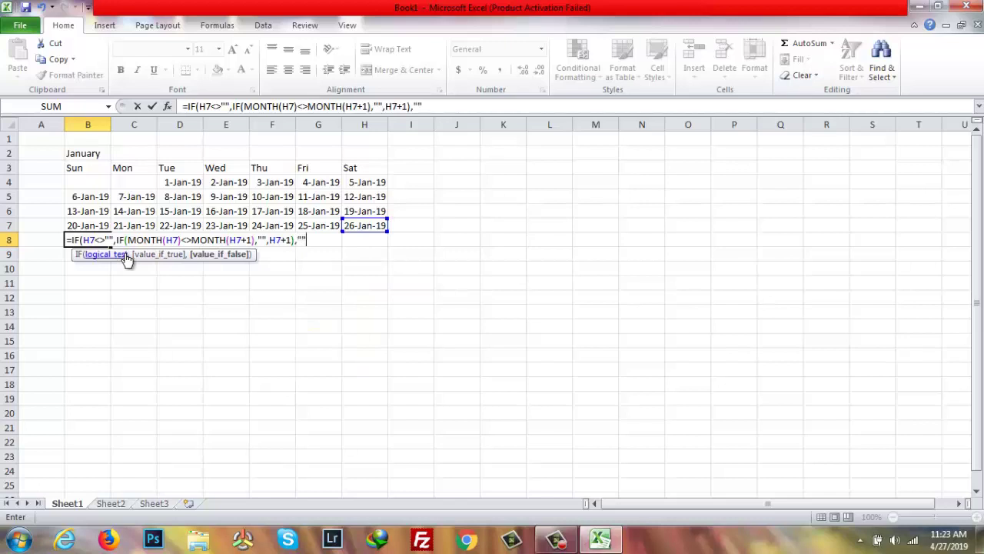
pyautogui.write(')')
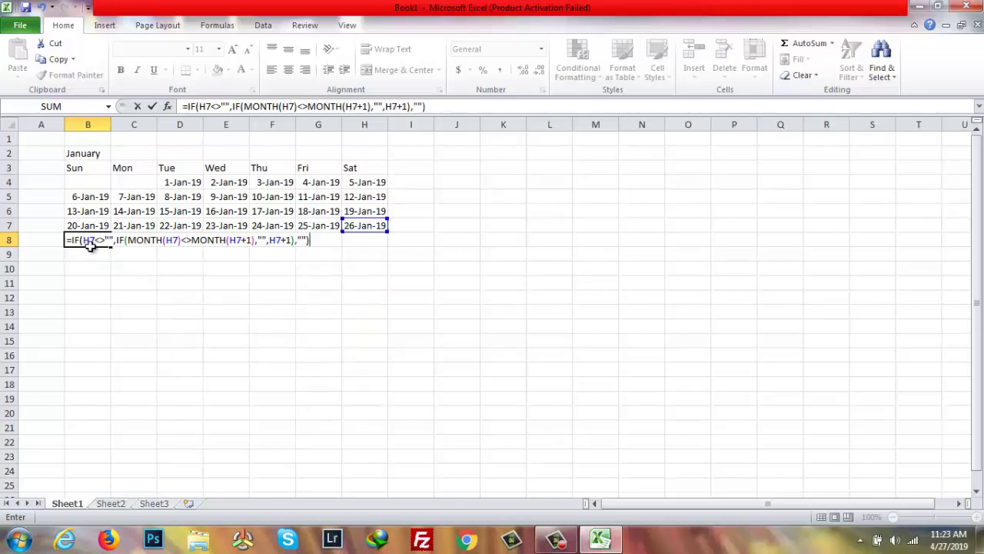
pyautogui.press('Return')
pyautogui.press('Return')
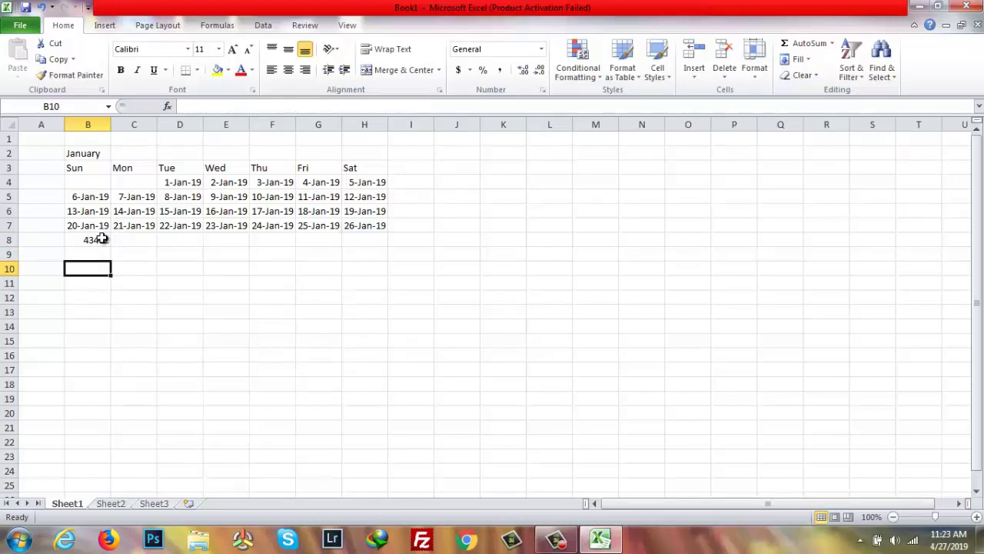
# Step: Apply the custom number format d to cell B8
pyautogui.click(98, 240)
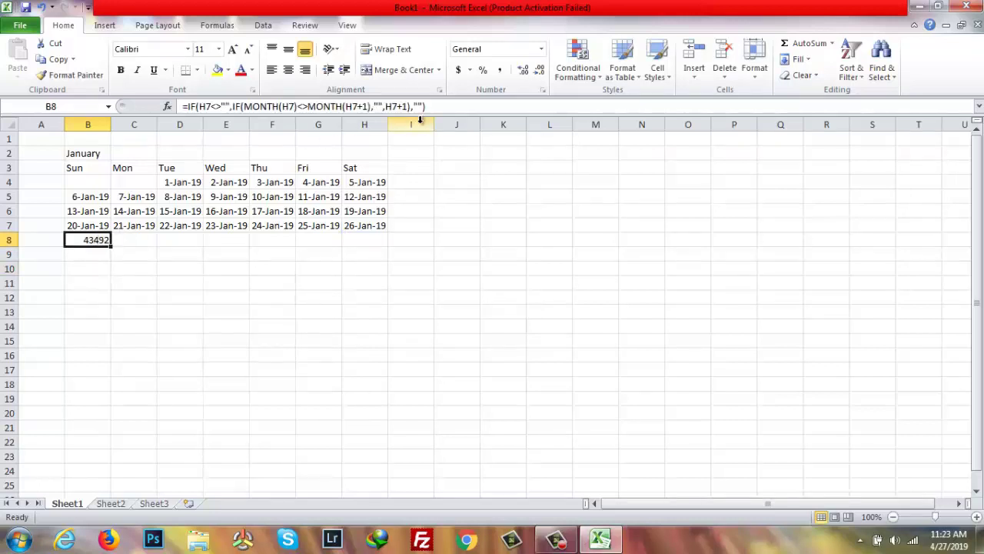
pyautogui.click(544, 91)
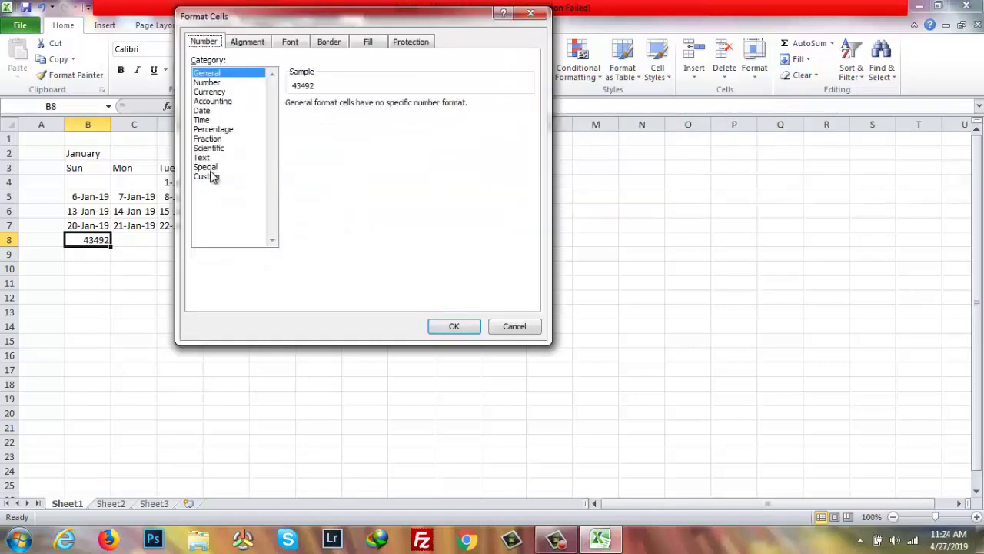
pyautogui.click(213, 176)
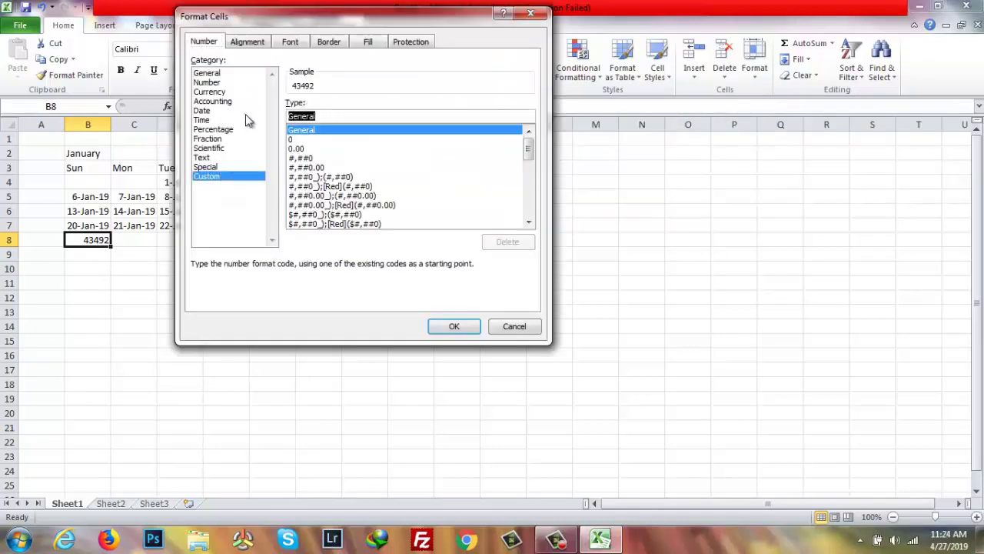
pyautogui.write('d')
pyautogui.press('Return')
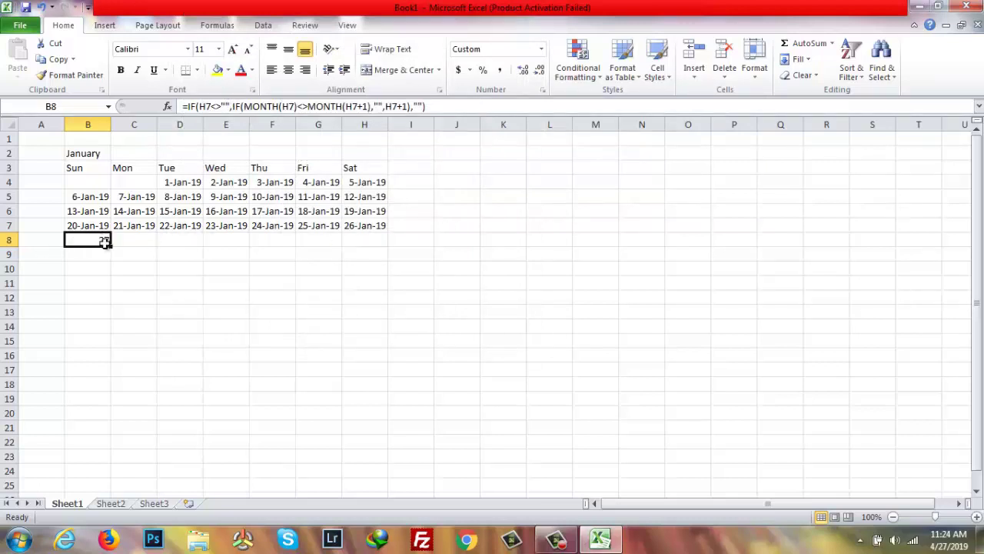
# Step: Try to apply a custom day-only number format to the date range B4:H8
pyautogui.moveTo(84, 185); pyautogui.dragTo(382, 237)
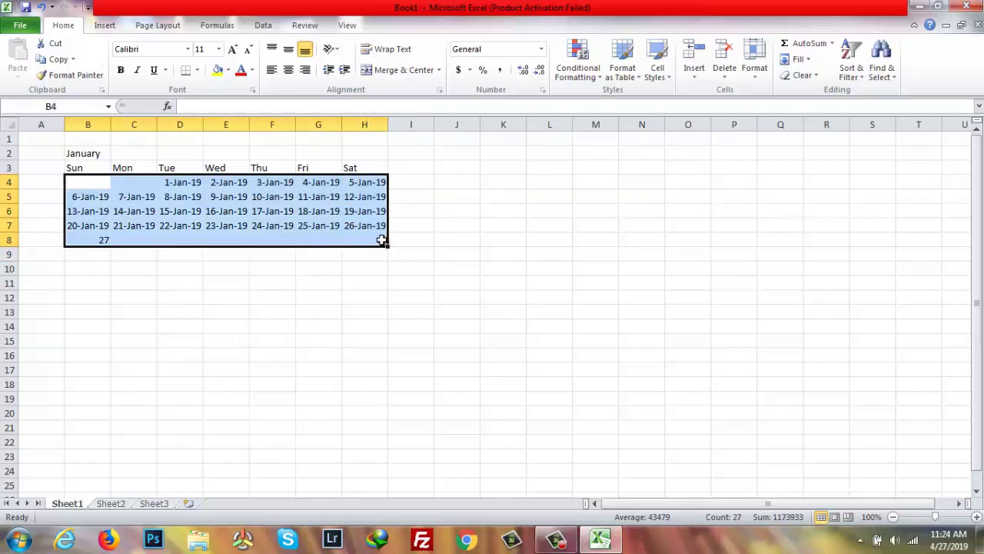
pyautogui.click(541, 90)
pyautogui.write('D')
pyautogui.click(454, 326)
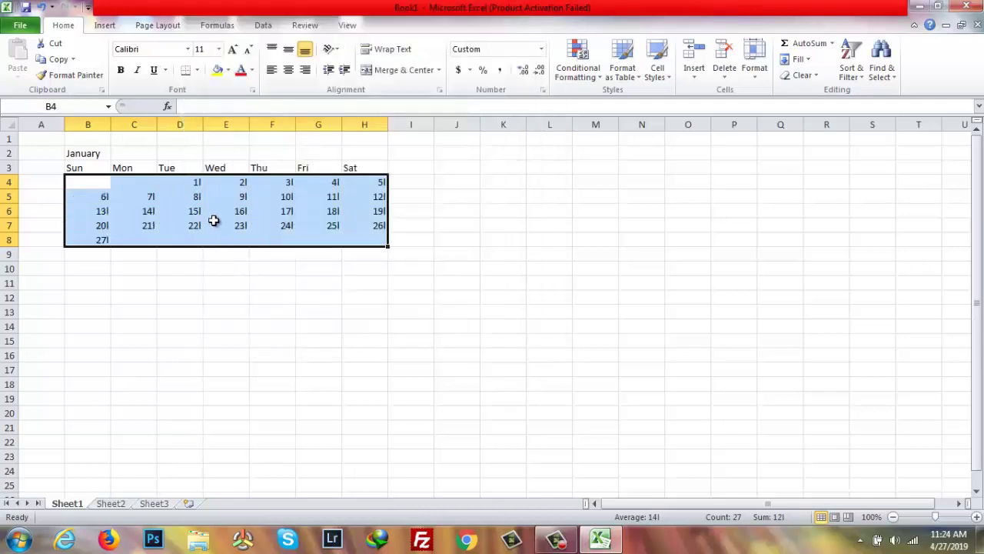
pyautogui.click(199, 238)
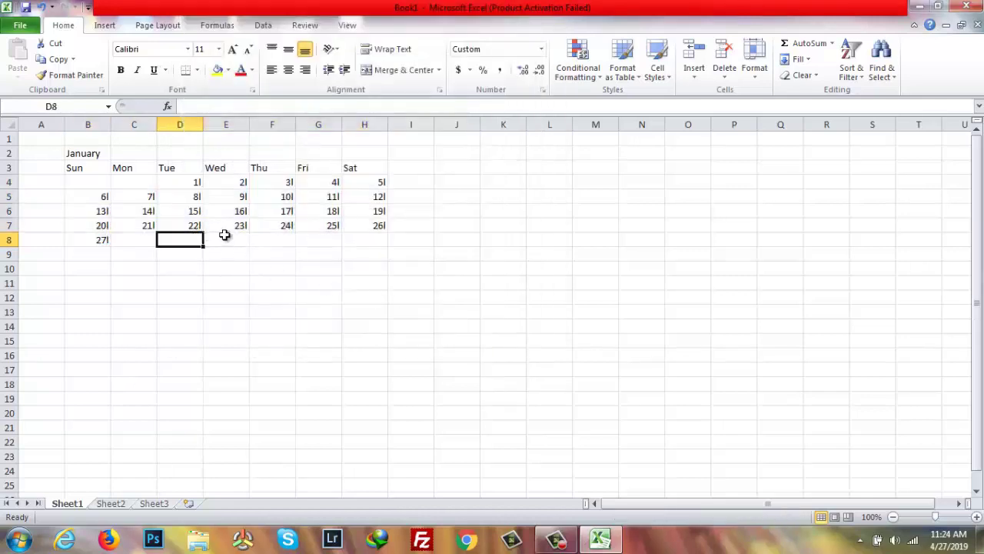
# Step: Apply the custom day-only number format d to the range B4:H9
pyautogui.click(542, 89)
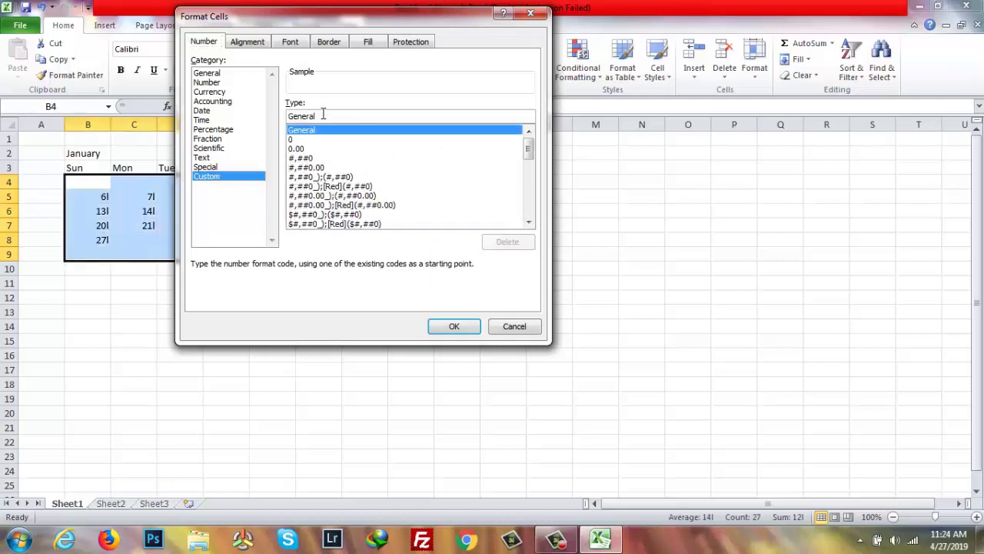
pyautogui.doubleClick(325, 115)
pyautogui.press('Return')
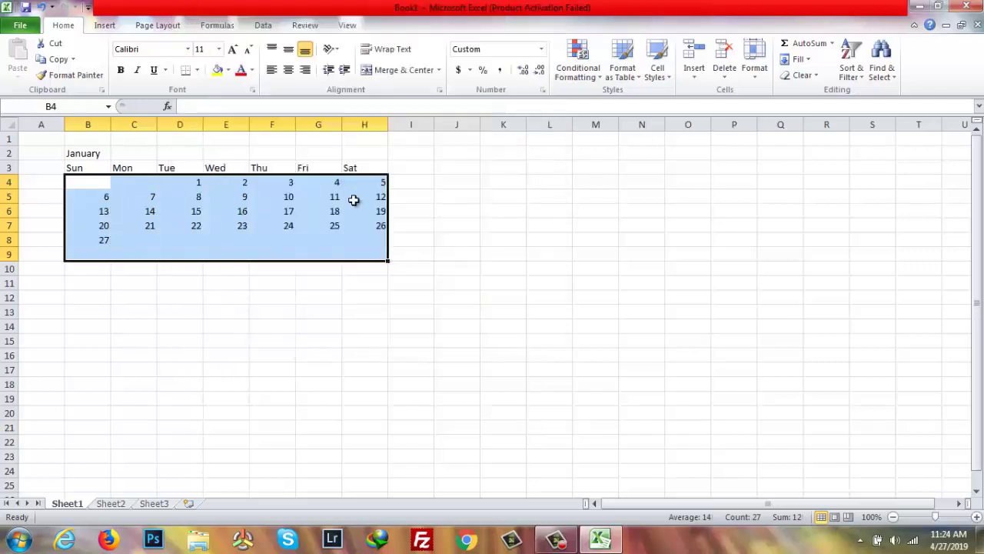
# Step: Enter the formula =B8+1 in C8 and fill it across to F8
pyautogui.click(129, 239)
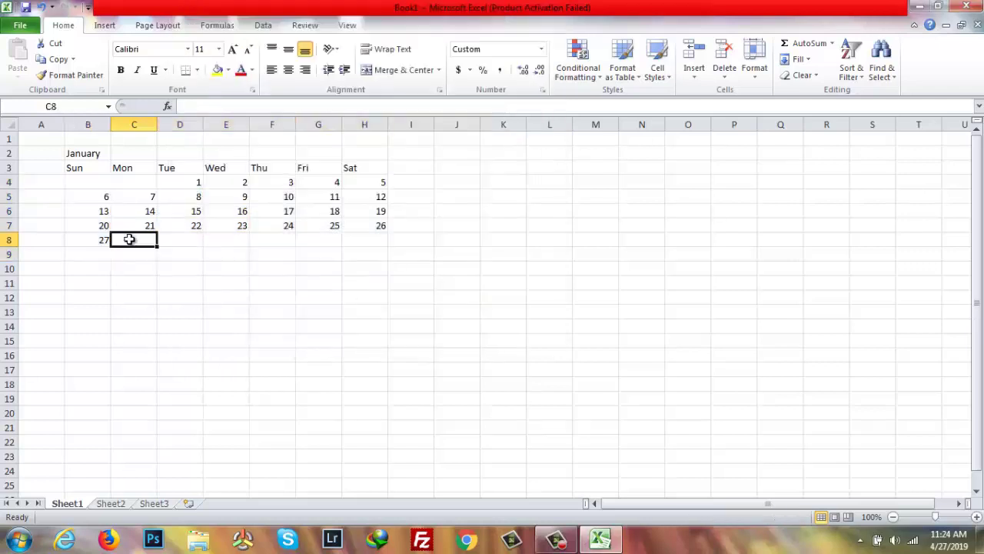
pyautogui.write('+')
pyautogui.press('BackSpace')
pyautogui.write('=')
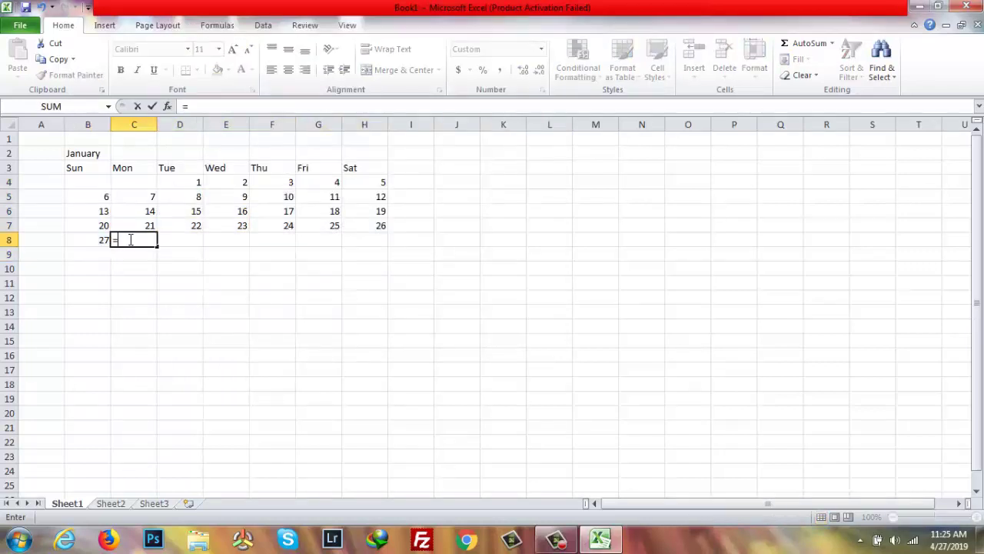
pyautogui.click(80, 240)
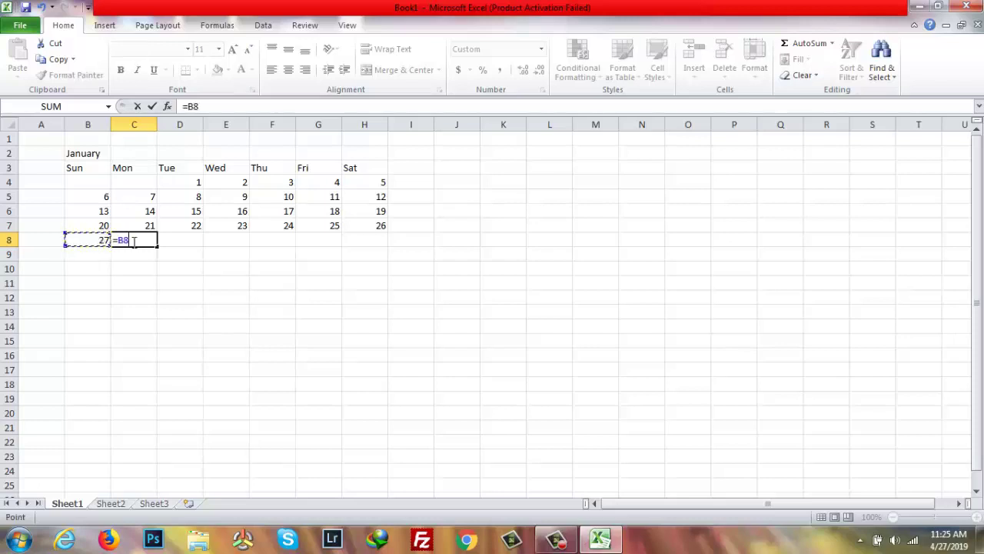
pyautogui.write('+1')
pyautogui.press('Return')
pyautogui.click(142, 242)
pyautogui.moveTo(156, 249); pyautogui.dragTo(292, 252)
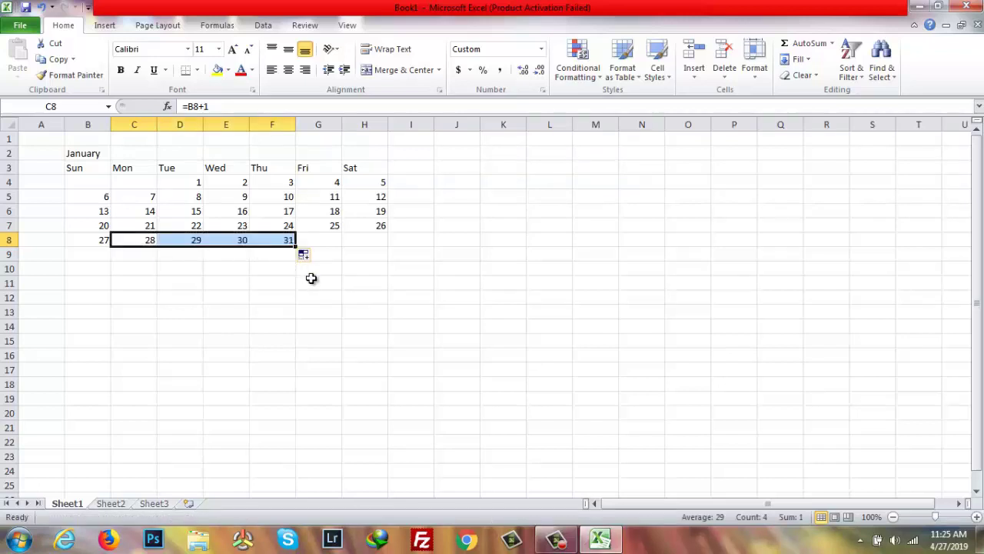
pyautogui.click(265, 282)
# Step: Narrow columns B through H to one uniform width that just fits the weekday names
pyautogui.click(86, 182)
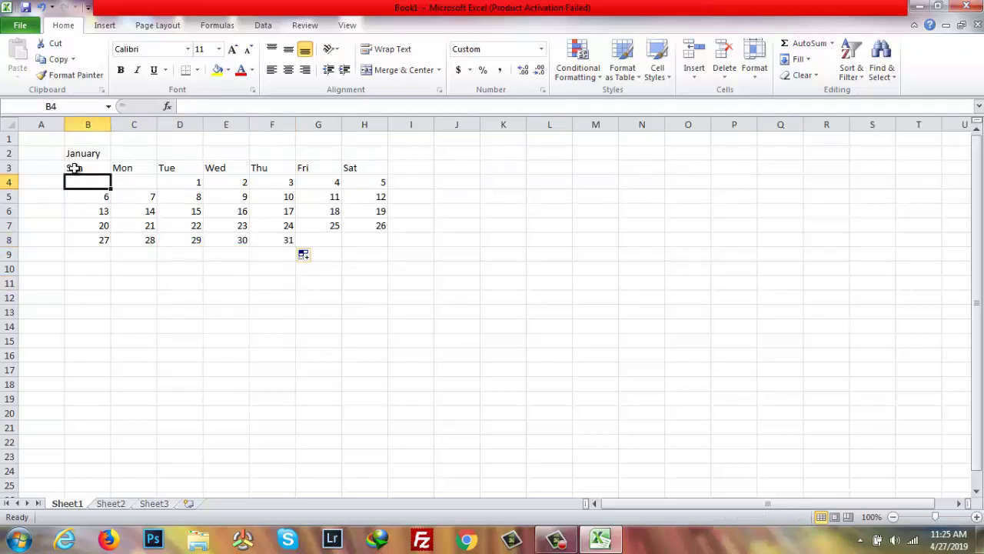
pyautogui.moveTo(73, 168); pyautogui.dragTo(360, 263)
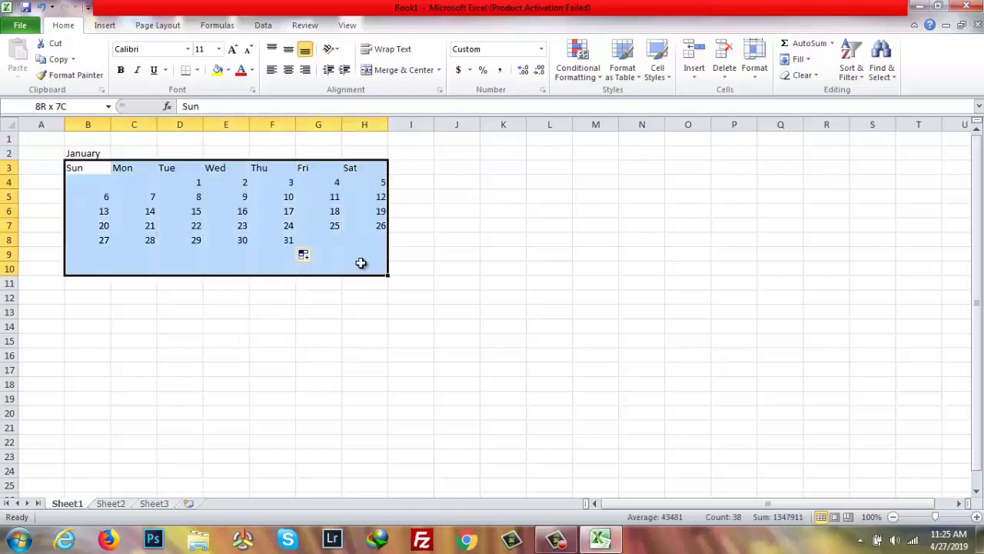
pyautogui.click(89, 124)
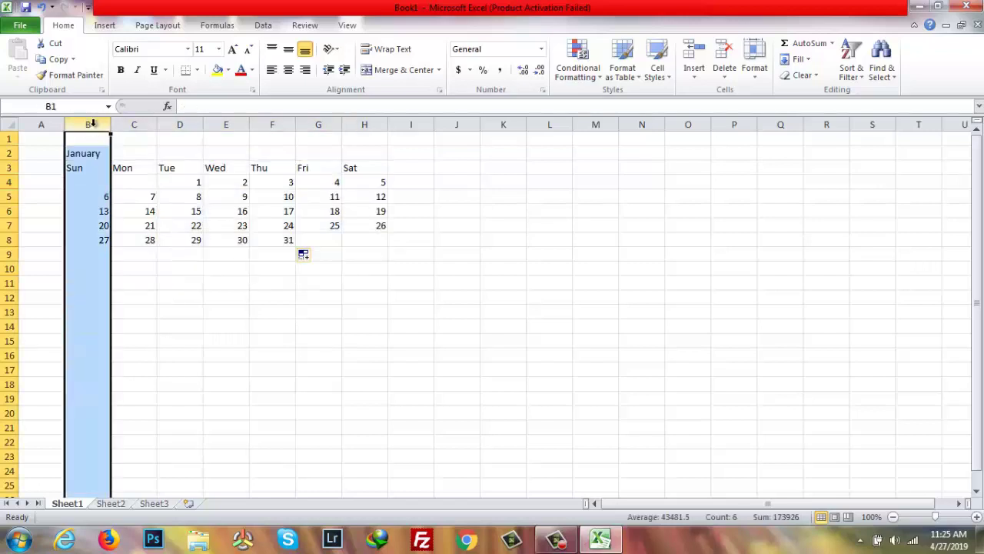
pyautogui.moveTo(91, 123); pyautogui.dragTo(380, 133)
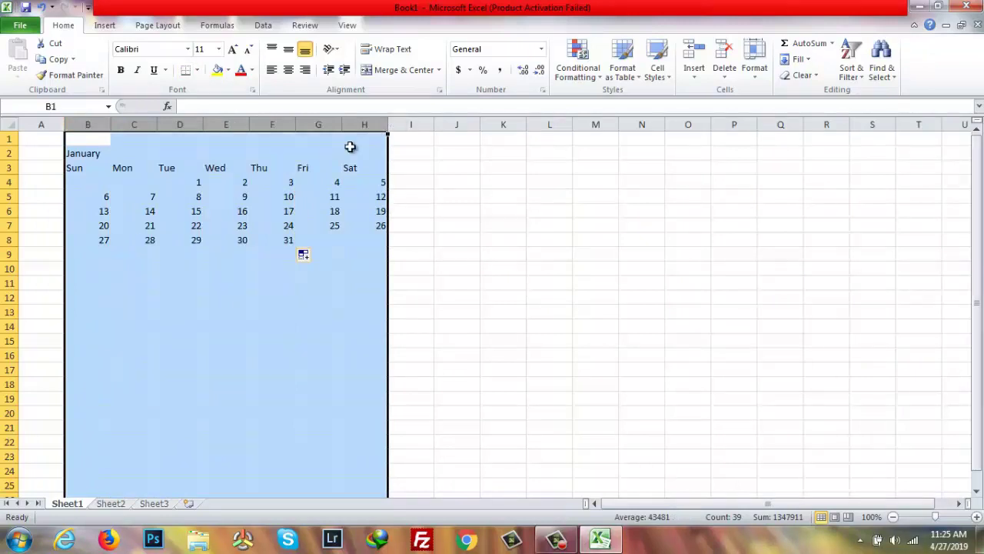
pyautogui.rightClick(350, 147)
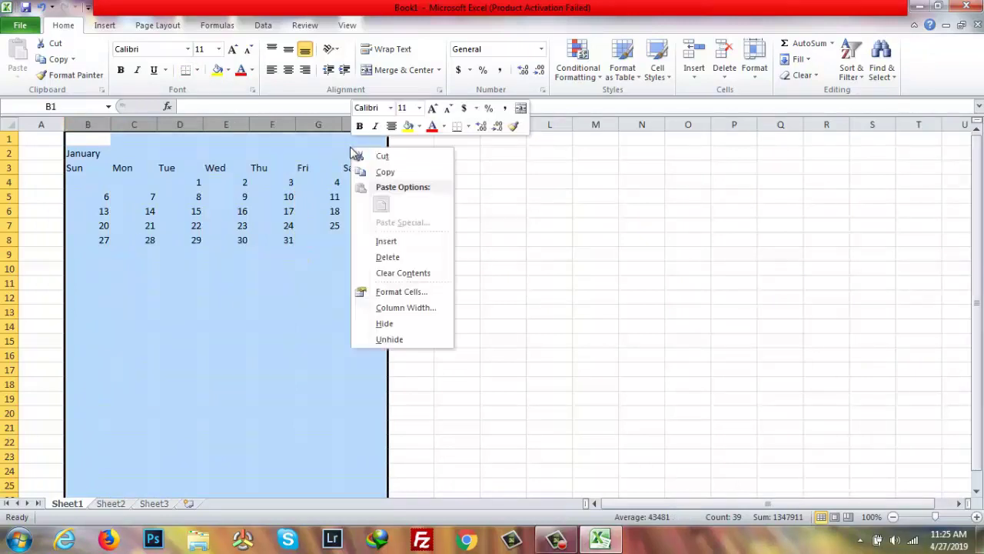
pyautogui.click(400, 308)
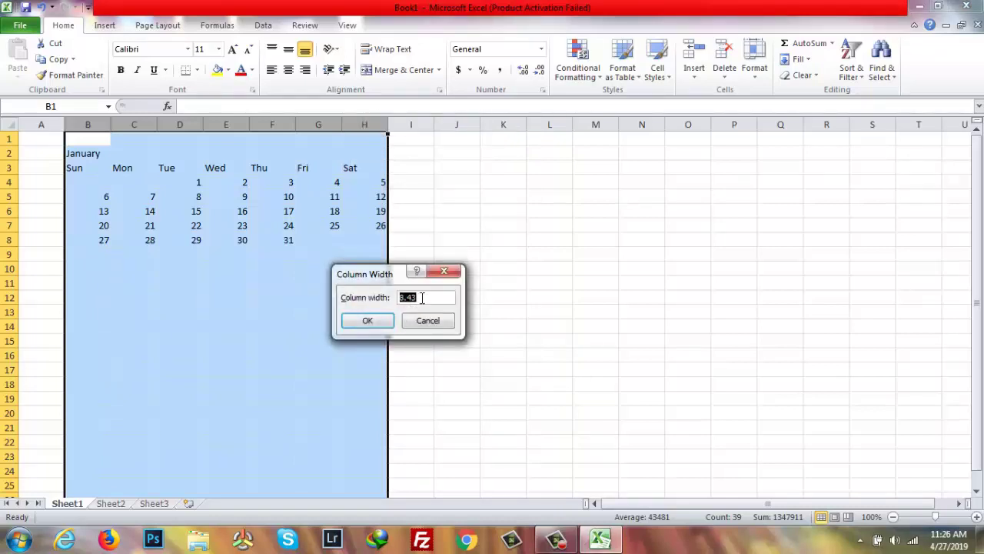
pyautogui.press('Return')
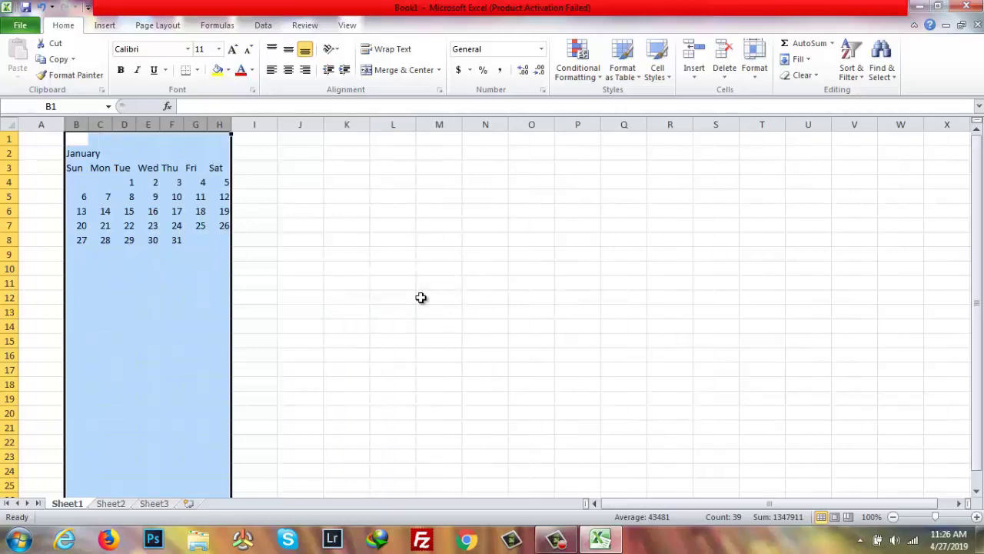
pyautogui.click(337, 280)
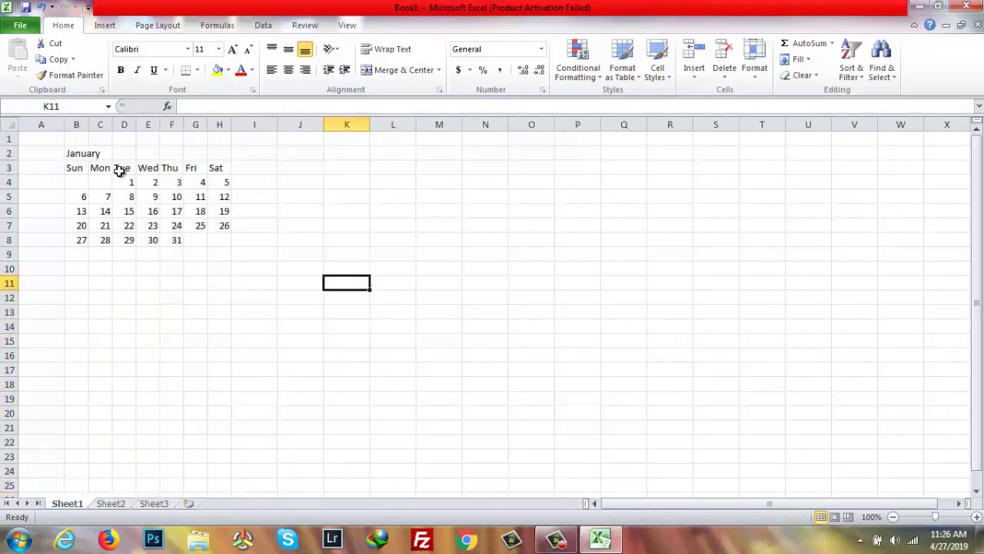
# Step: Merge and center the January title across B2:H2 and style it bold, size 14, with an orange fill
pyautogui.moveTo(77, 153); pyautogui.dragTo(217, 161)
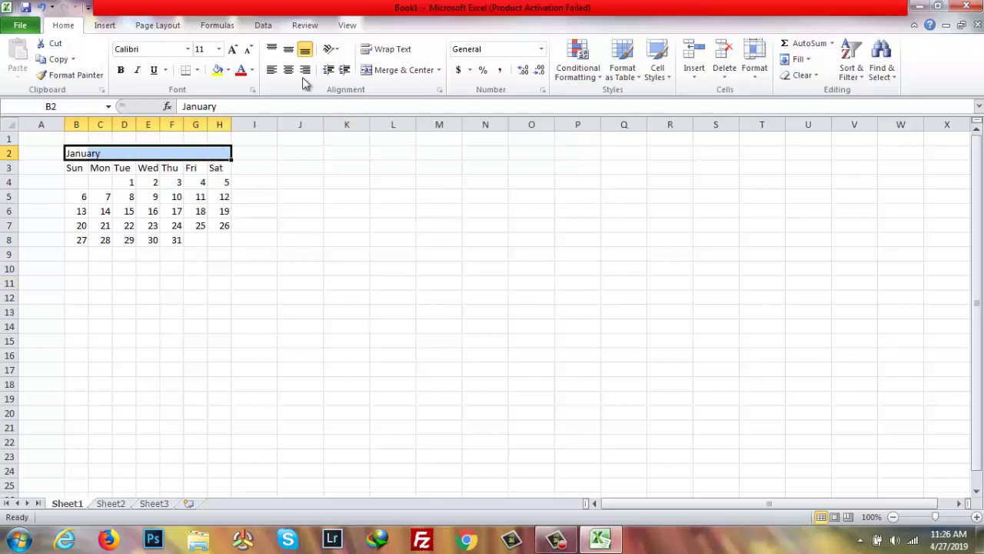
pyautogui.click(407, 74)
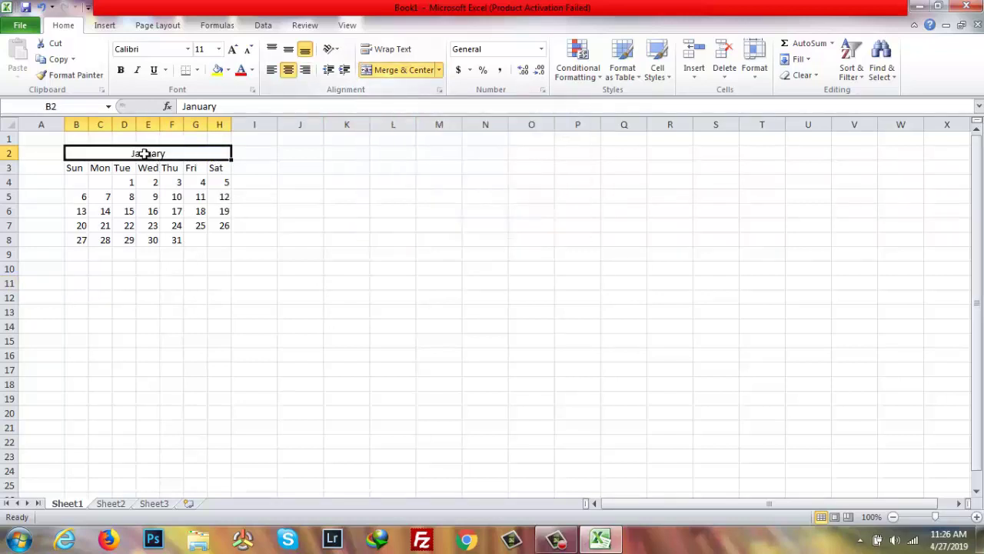
pyautogui.click(120, 70)
pyautogui.click(218, 48)
pyautogui.click(201, 126)
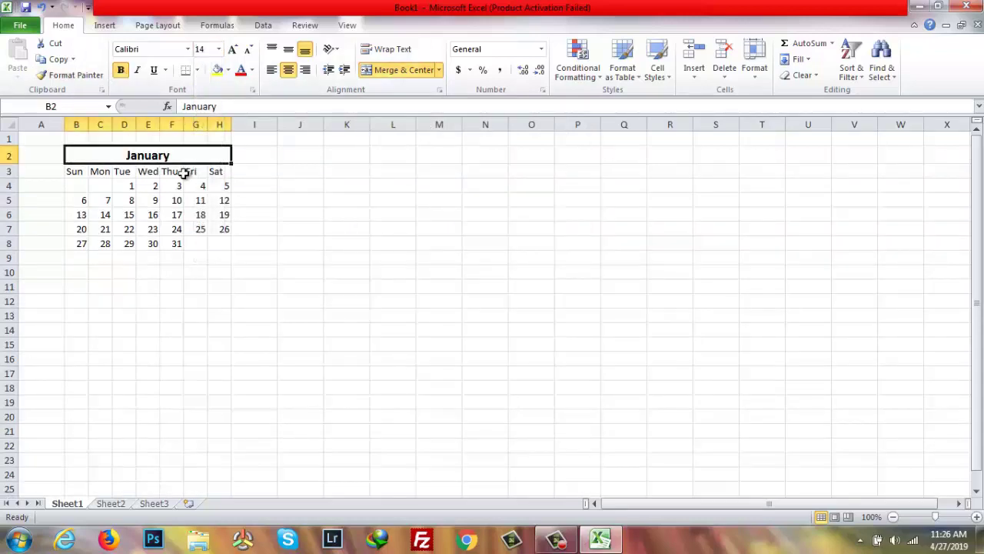
pyautogui.click(226, 70)
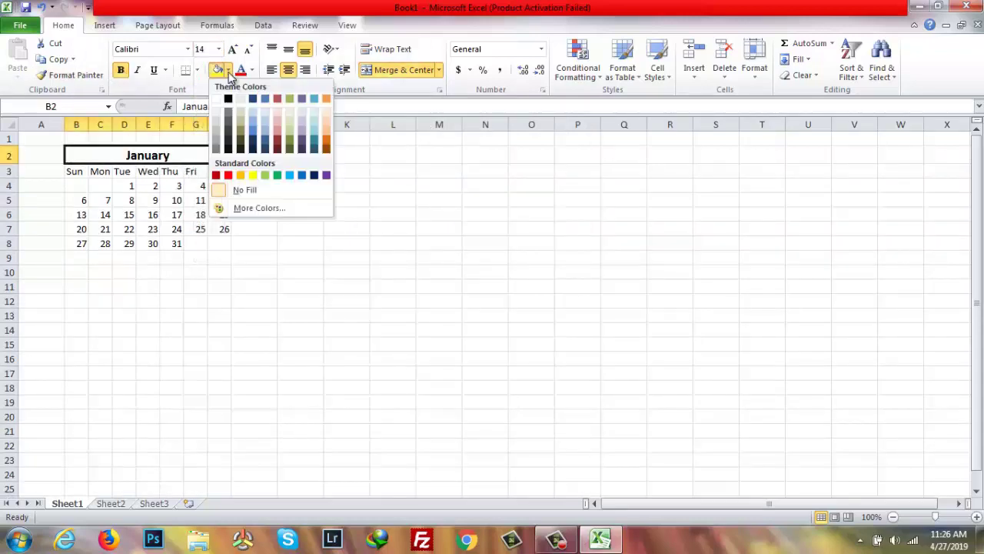
pyautogui.click(241, 175)
# Step: Format the weekday headers in B3:H3 with a red theme fill and bold white text
pyautogui.moveTo(74, 171); pyautogui.dragTo(219, 175)
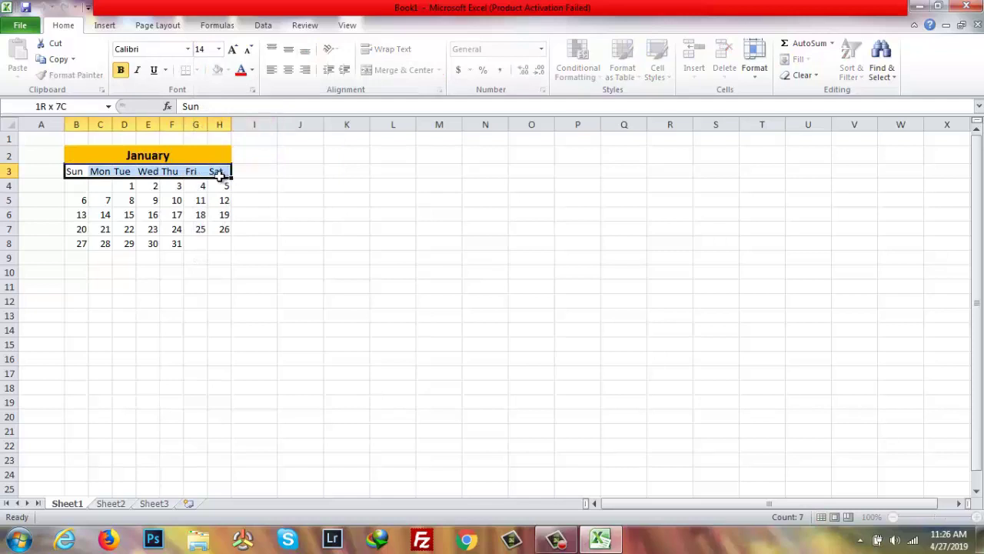
pyautogui.click(228, 70)
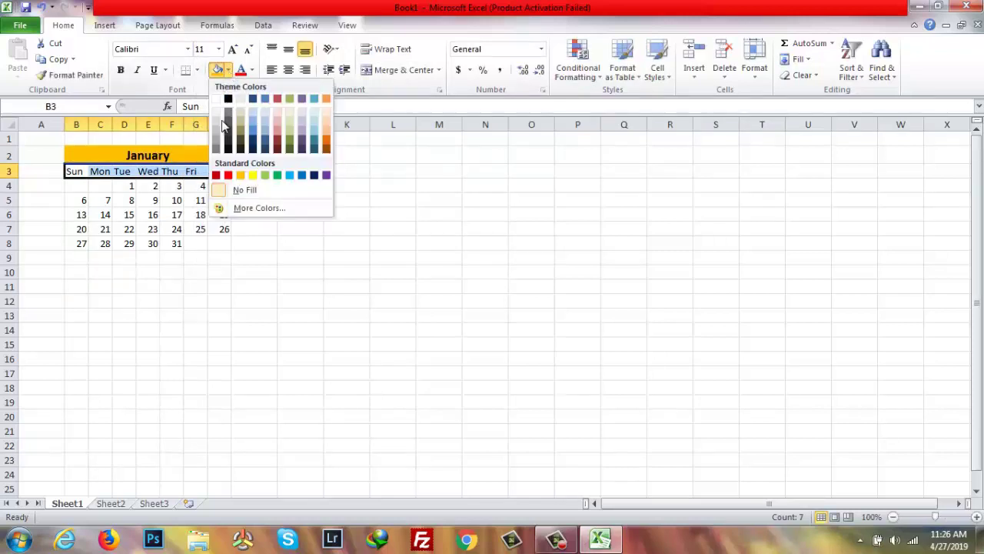
pyautogui.click(281, 97)
pyautogui.click(251, 70)
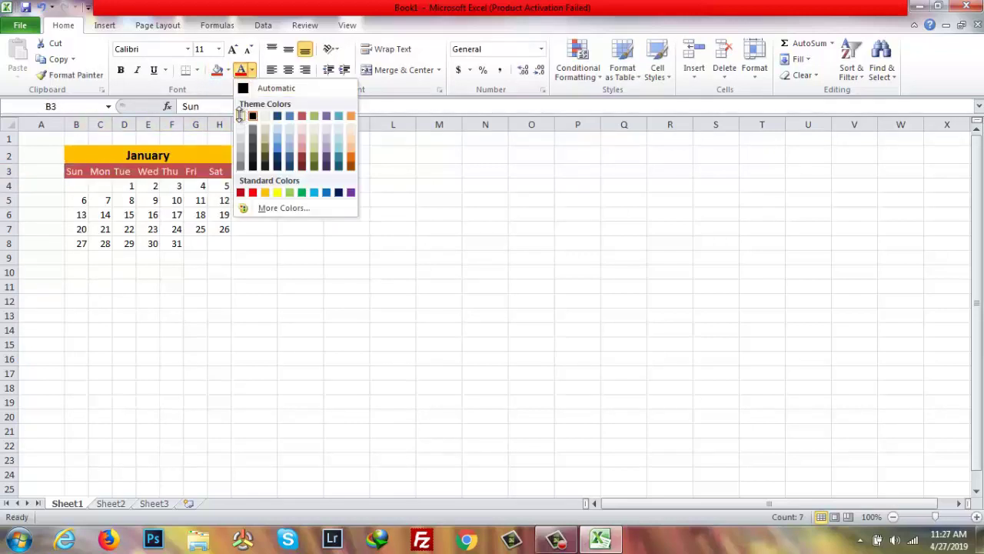
pyautogui.click(240, 115)
pyautogui.click(195, 185)
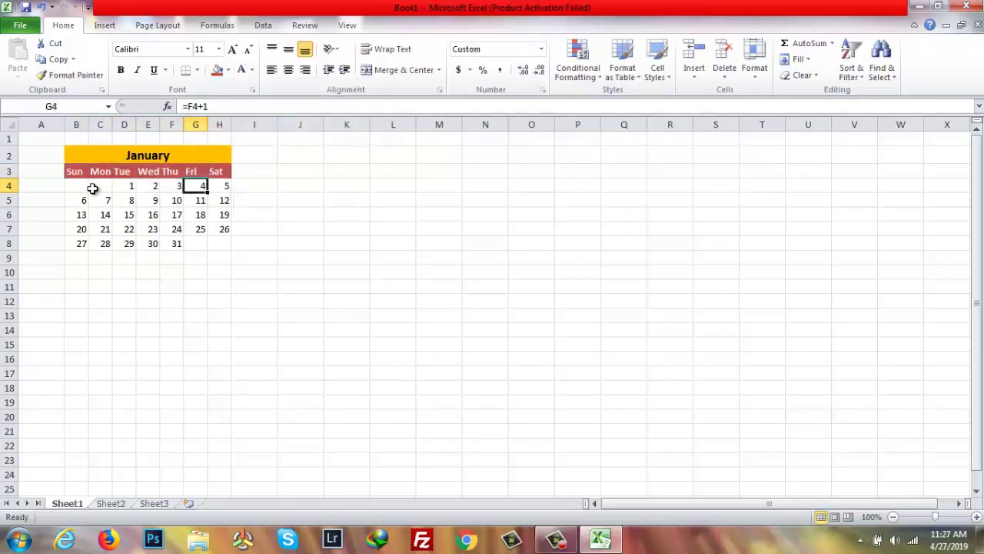
# Step: Center the contents of the calendar range B2:H8 horizontally
pyautogui.moveTo(75, 153); pyautogui.dragTo(211, 249)
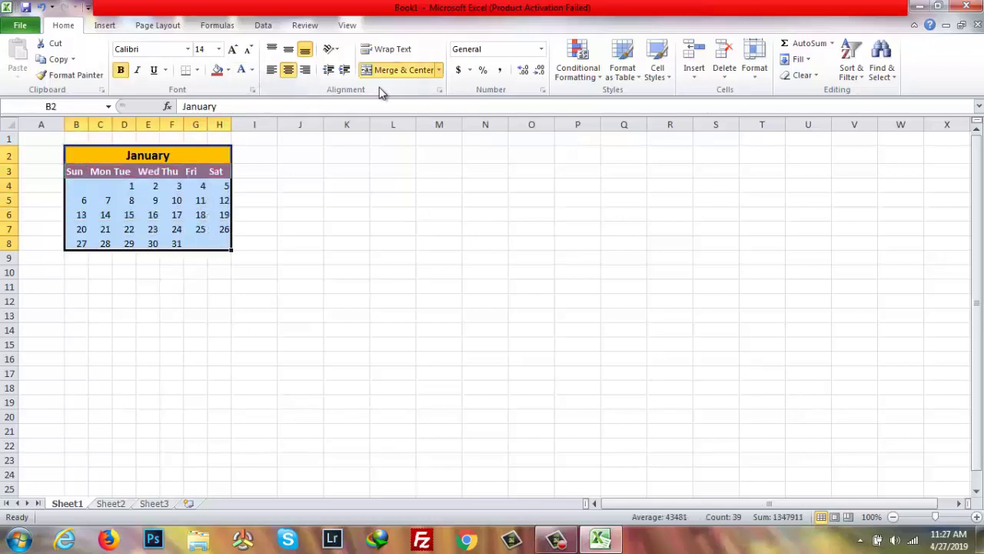
pyautogui.click(271, 75)
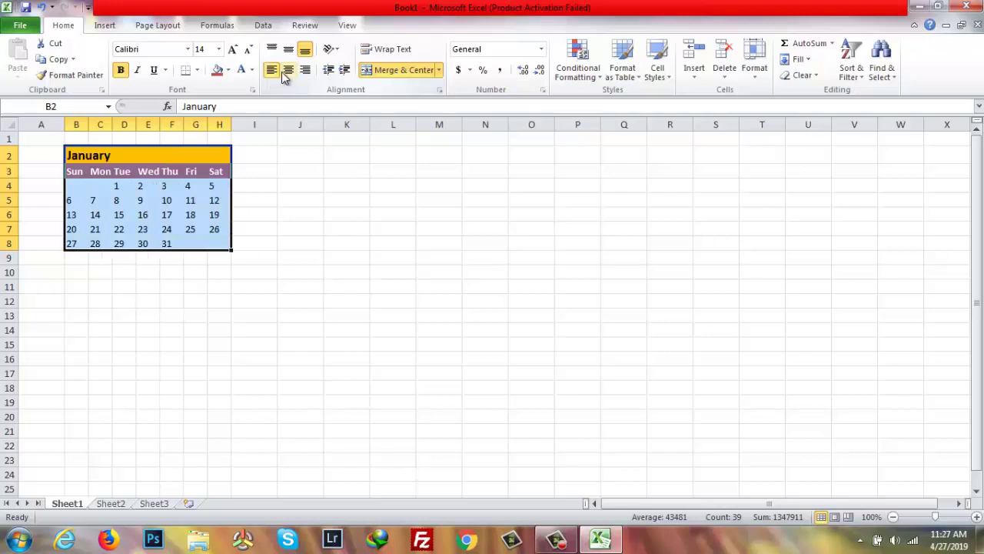
pyautogui.click(288, 70)
pyautogui.click(195, 200)
# Step: Apply All Borders to the calendar range B2:H9
pyautogui.click(126, 158)
pyautogui.moveTo(125, 157); pyautogui.dragTo(209, 244)
pyautogui.click(95, 156)
pyautogui.moveTo(96, 156); pyautogui.dragTo(219, 257)
pyautogui.click(196, 70)
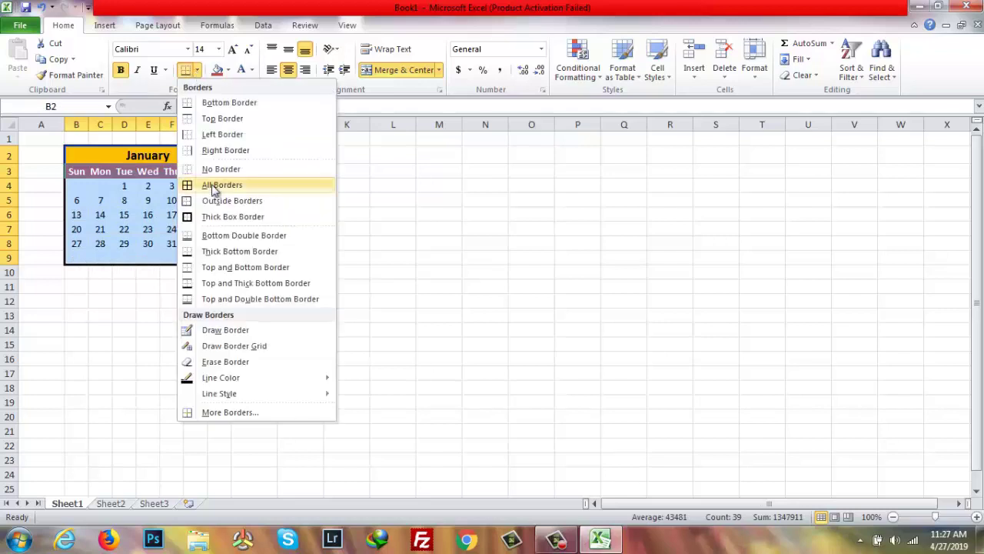
pyautogui.click(219, 186)
pyautogui.click(300, 257)
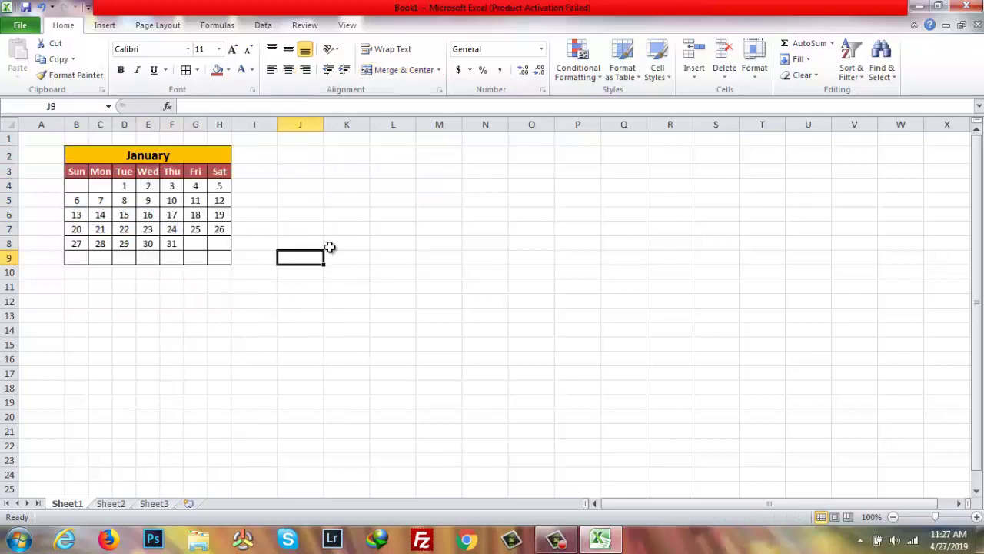
# Step: Enter February as the title of the second month in cell J2
pyautogui.click(300, 153)
pyautogui.write('February')
pyautogui.click(314, 170)
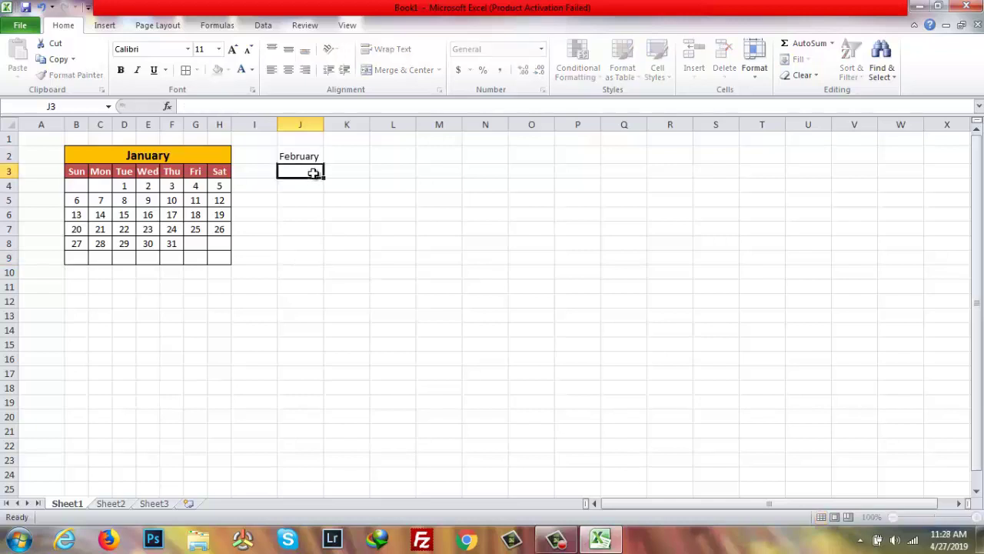
# Step: Copy January's weekday and date grid B3:H9 to J3 under February, and clear the dates in L4:N4
pyautogui.moveTo(76, 171); pyautogui.dragTo(215, 258)
pyautogui.hotkey('ctrl', 'c')
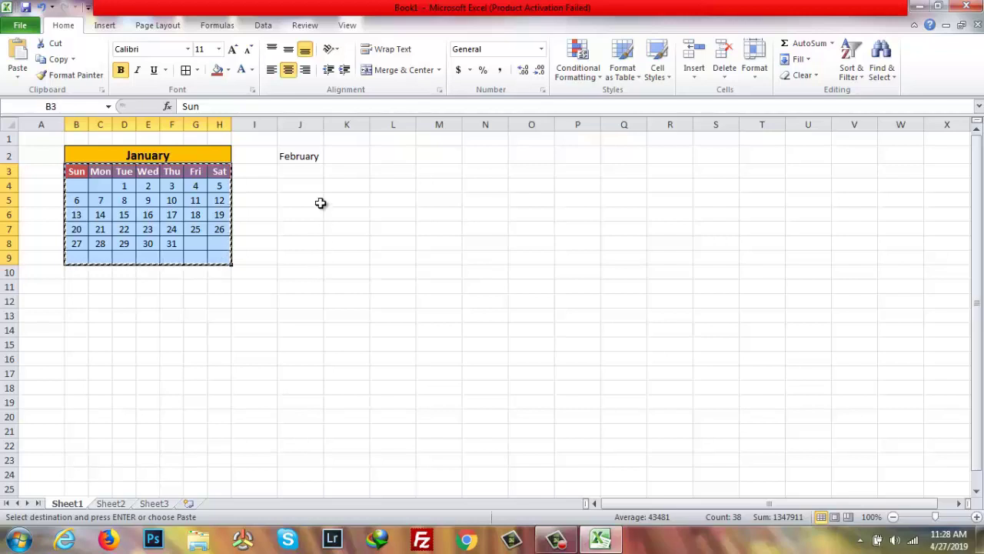
pyautogui.click(305, 179)
pyautogui.hotkey('ctrl', 'v')
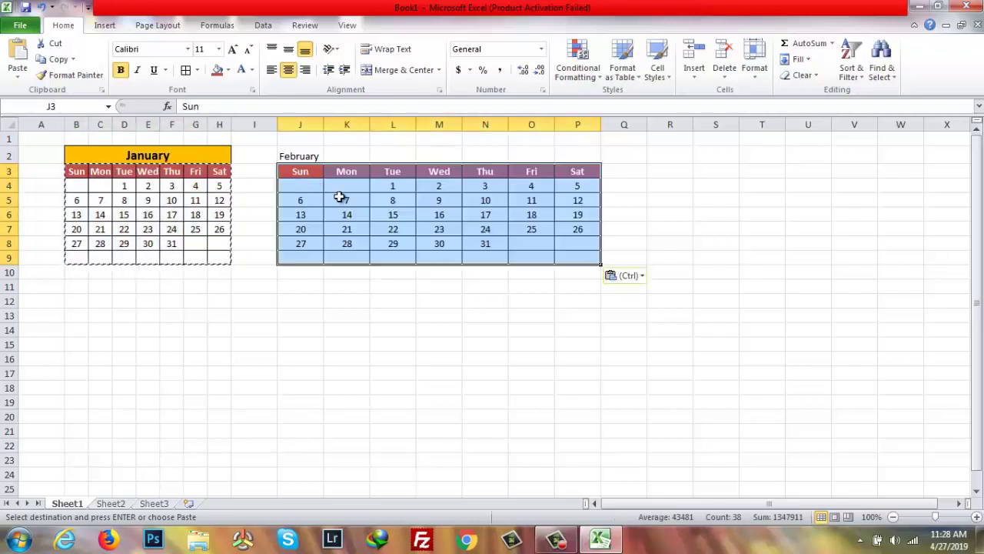
pyautogui.click(486, 329)
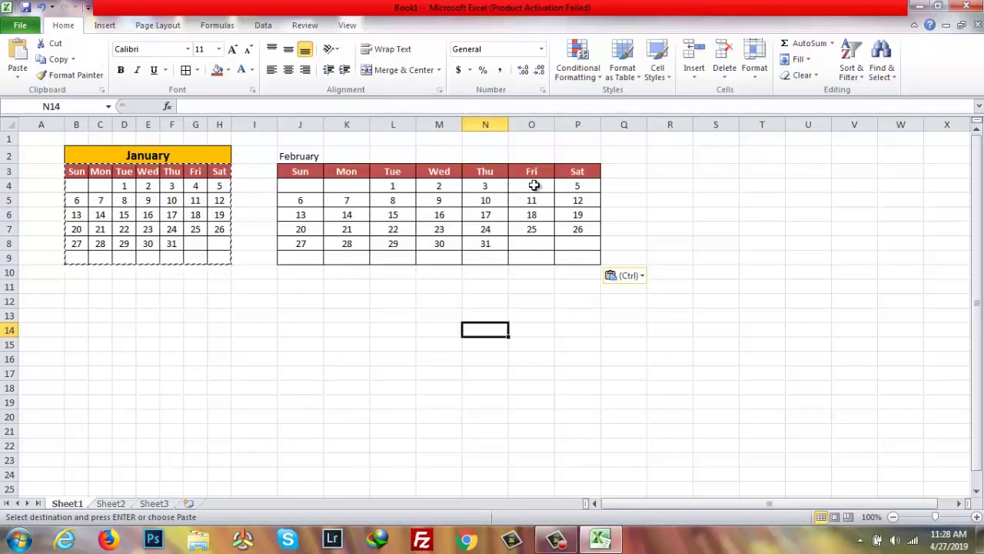
pyautogui.moveTo(395, 186); pyautogui.dragTo(488, 188)
pyautogui.press('Delete')
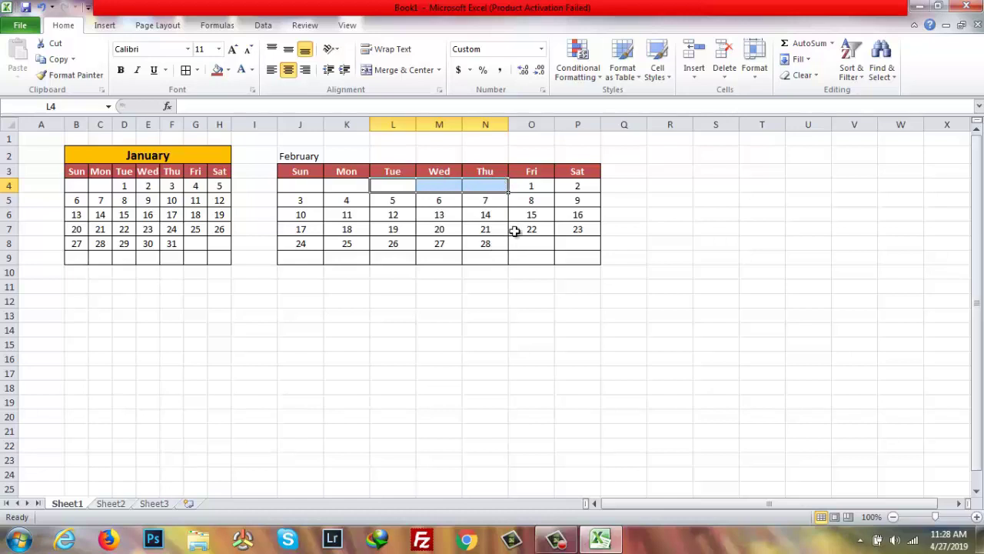
# Step: Merge and center the February title across J2:P2, and give the February and January titles the orange theme fill
pyautogui.moveTo(300, 157); pyautogui.dragTo(577, 156)
pyautogui.click(398, 70)
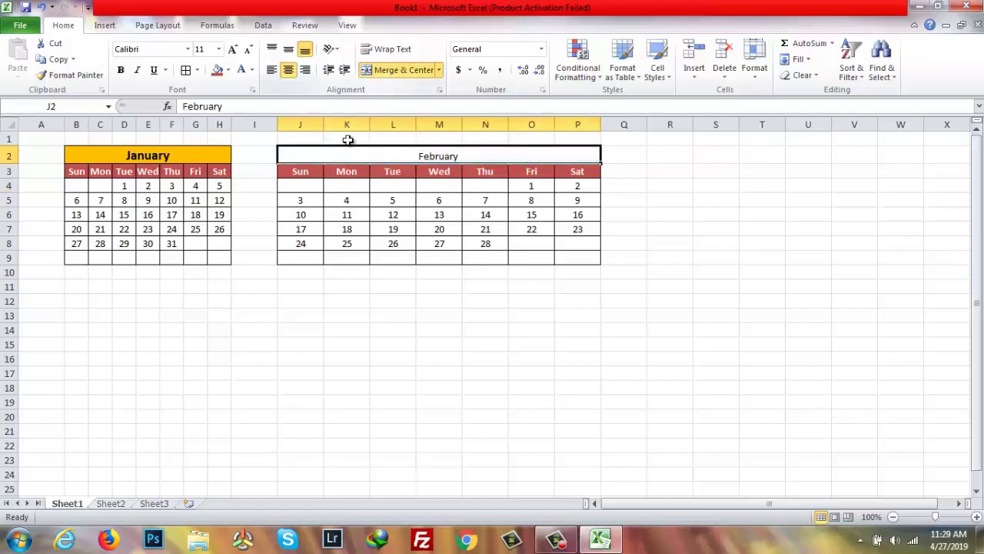
pyautogui.click(227, 70)
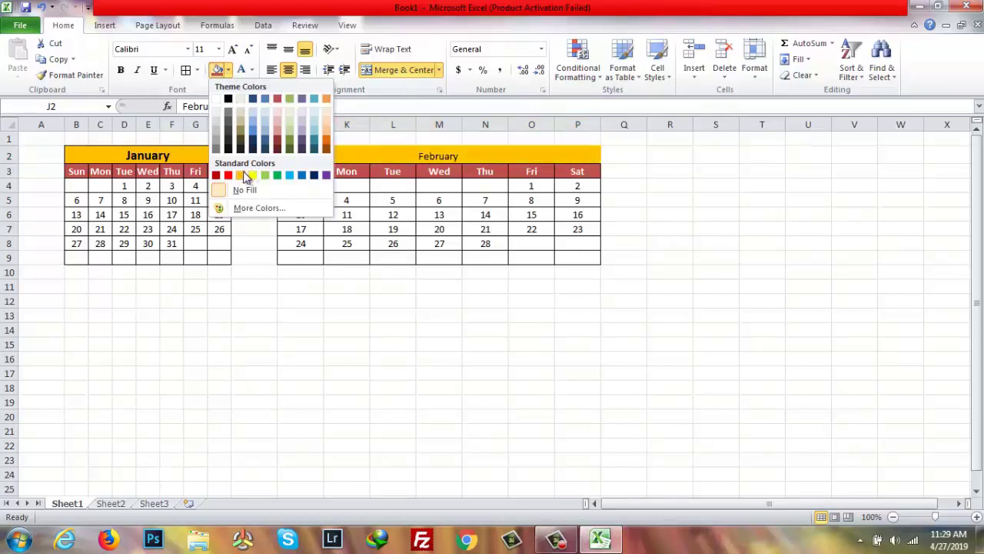
pyautogui.click(327, 98)
pyautogui.click(213, 156)
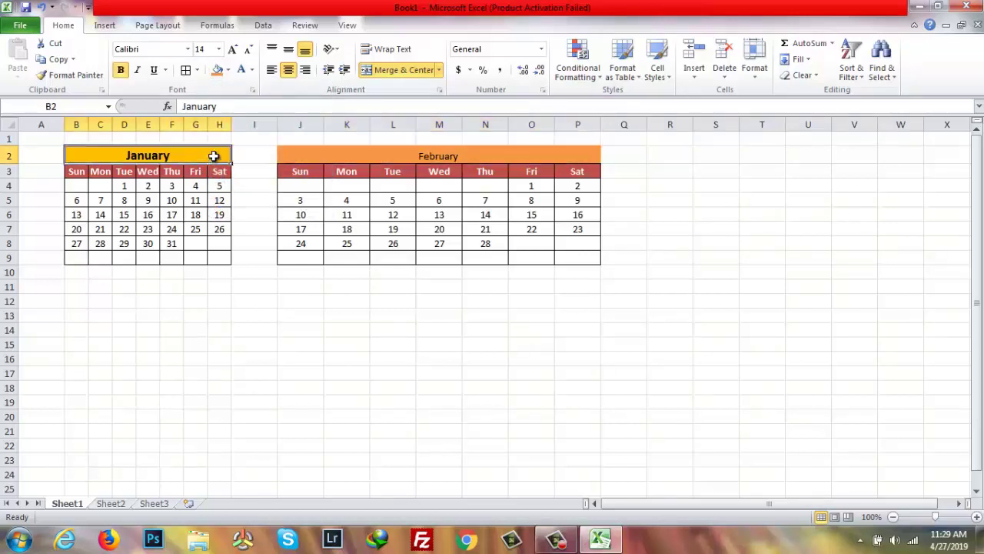
pyautogui.click(219, 70)
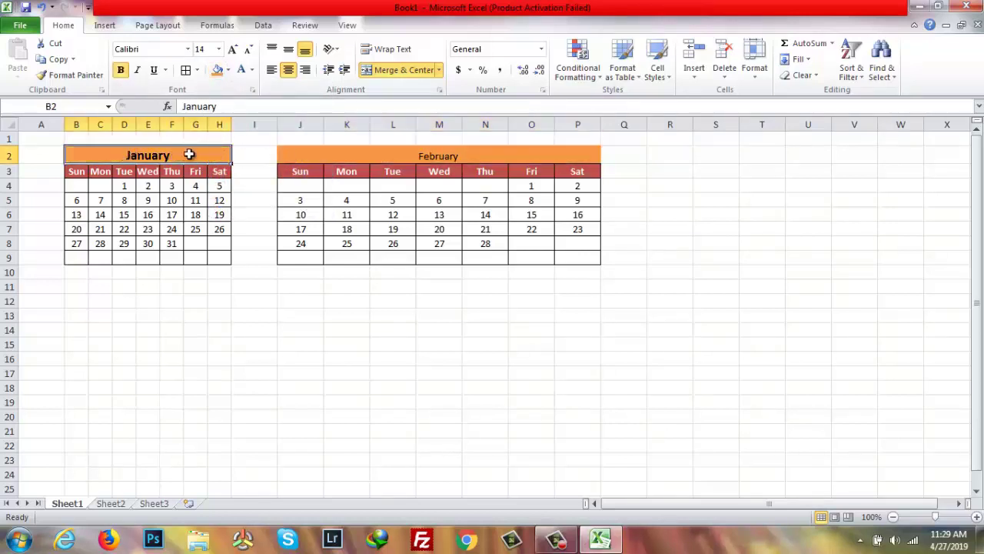
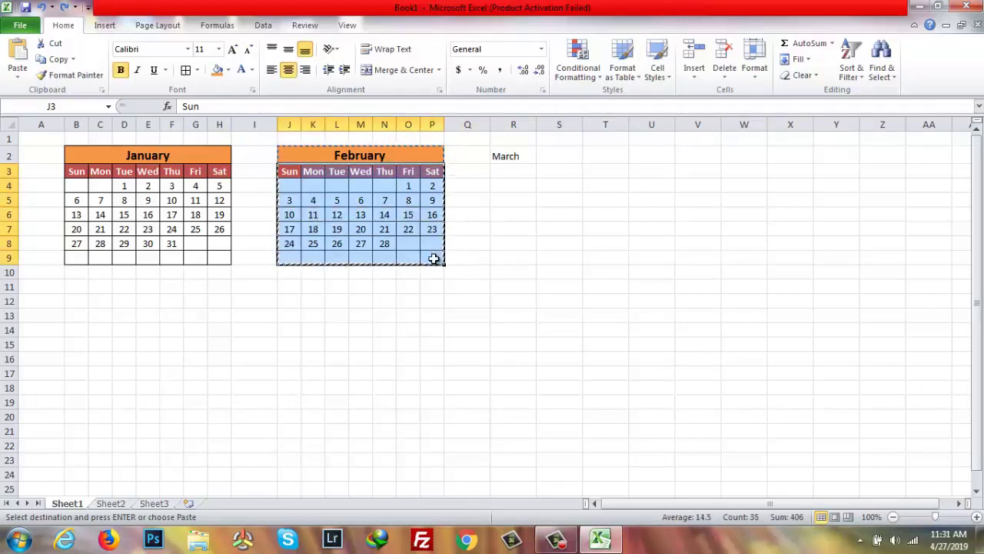
# Step: Copy February's weekday and date grid J3:P9 to R3 under the March title
pyautogui.hotkey('ctrl', 'c')
pyautogui.click(512, 170)
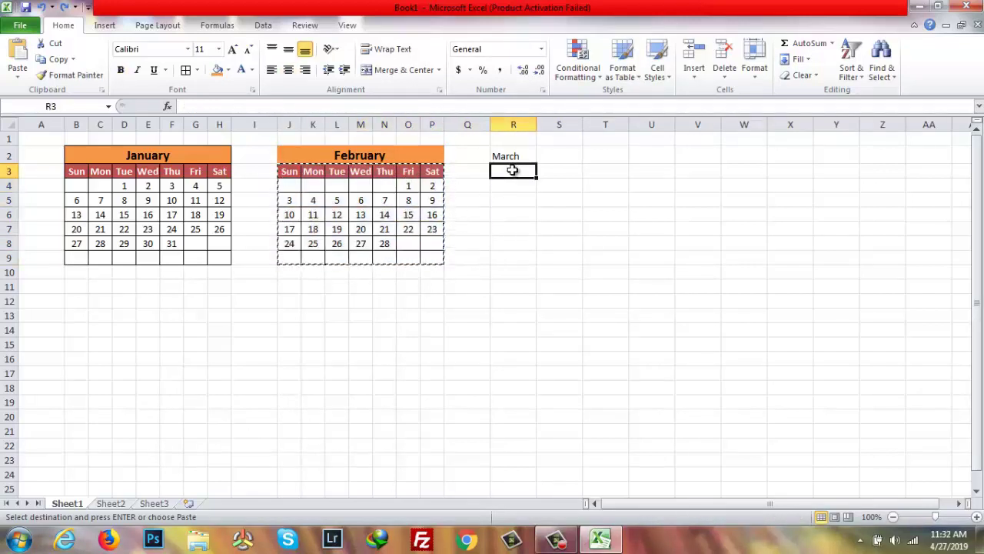
pyautogui.hotkey('ctrl', 'v')
# Step: Continue March's dates in W8 with the formula =V8+1
pyautogui.click(743, 243)
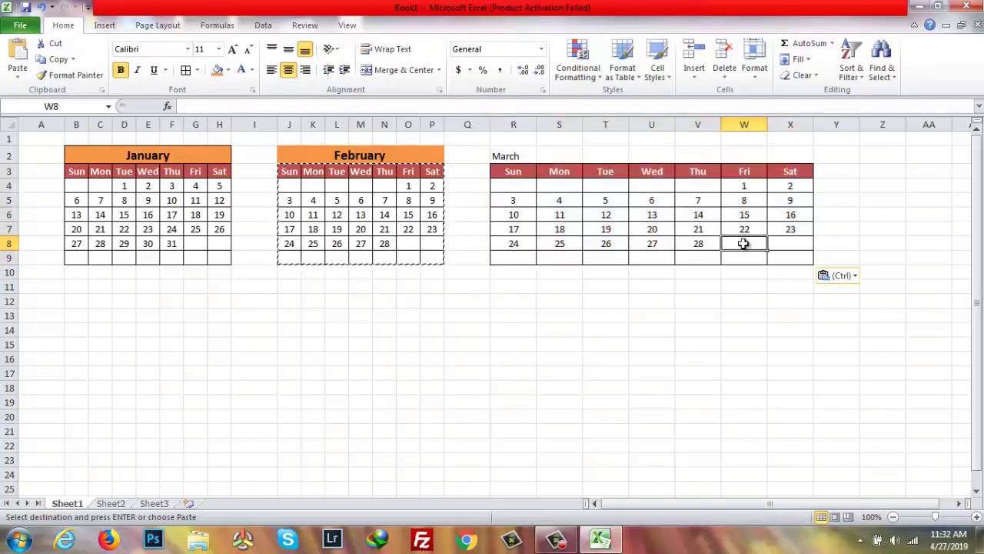
pyautogui.write('=')
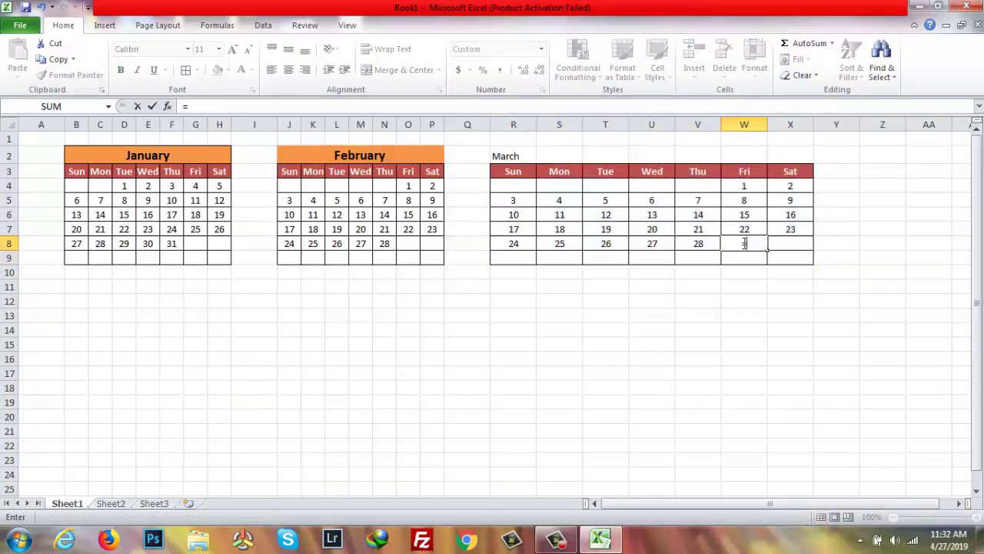
pyautogui.click(697, 243)
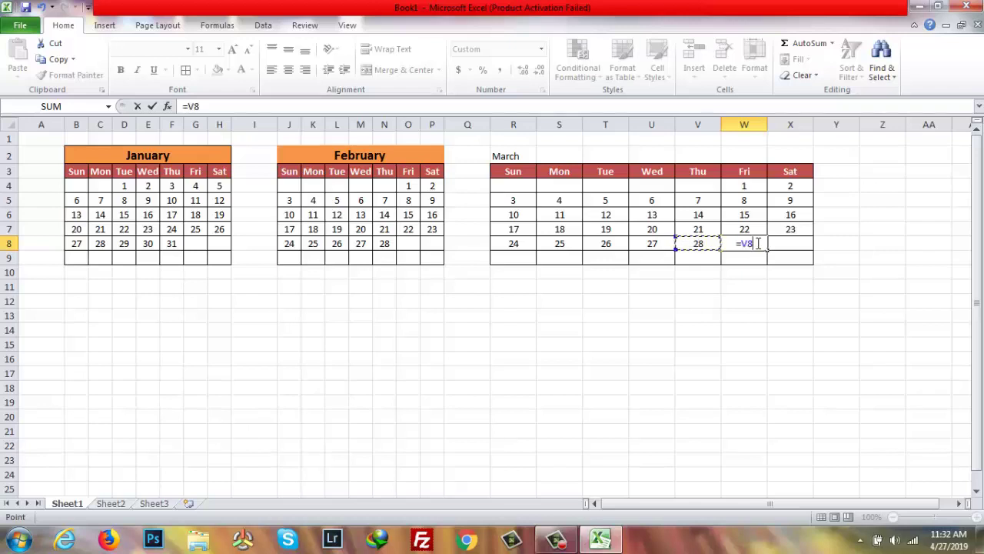
pyautogui.write('+1')
pyautogui.press('Return')
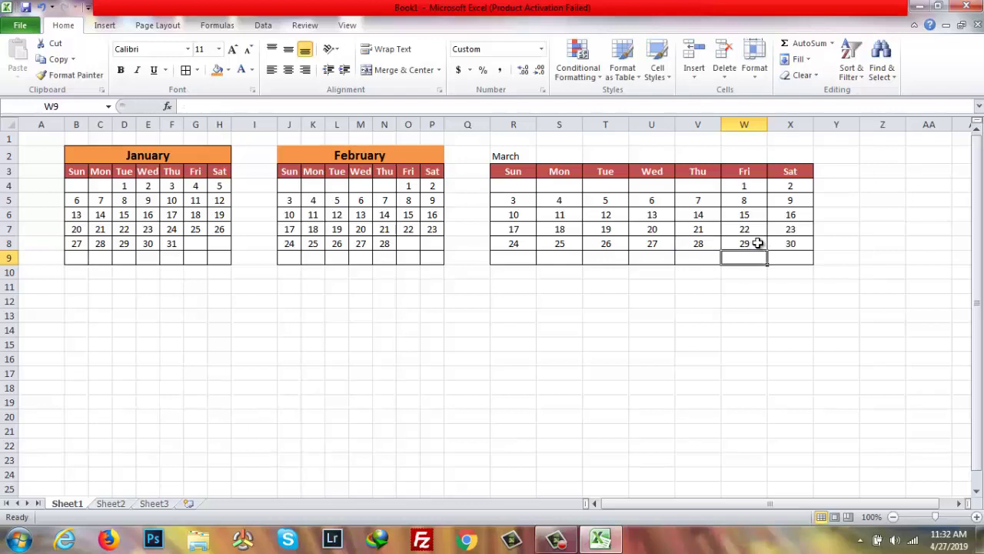
# Step: Enter the formula =X8+1 in R9 for March's last Sunday and center the cell
pyautogui.click(521, 259)
pyautogui.write('=')
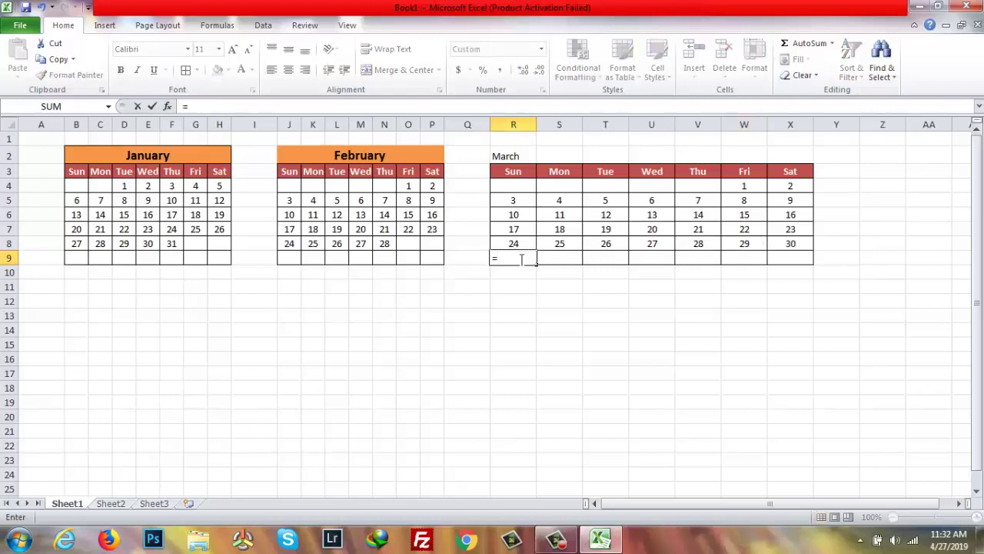
pyautogui.click(791, 243)
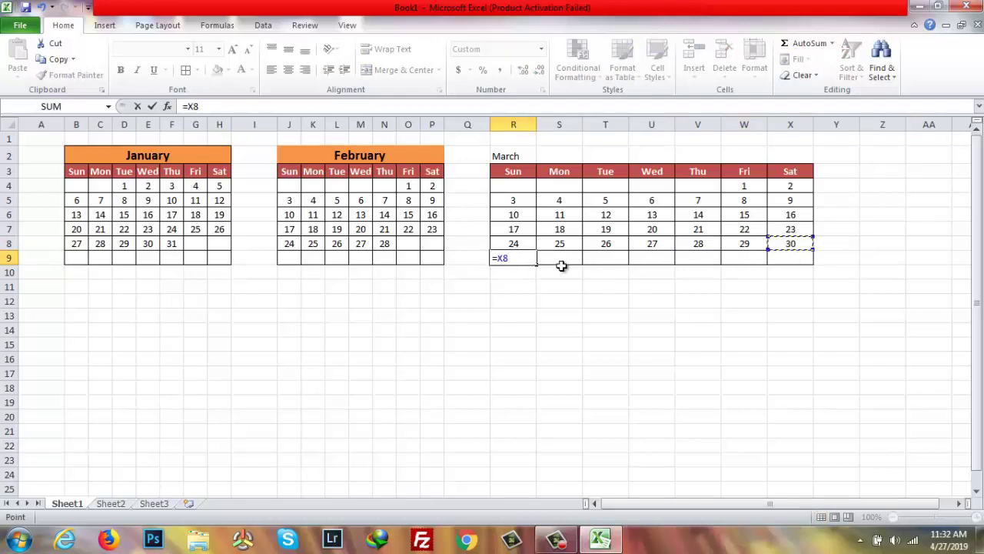
pyautogui.write('+1')
pyautogui.press('Return')
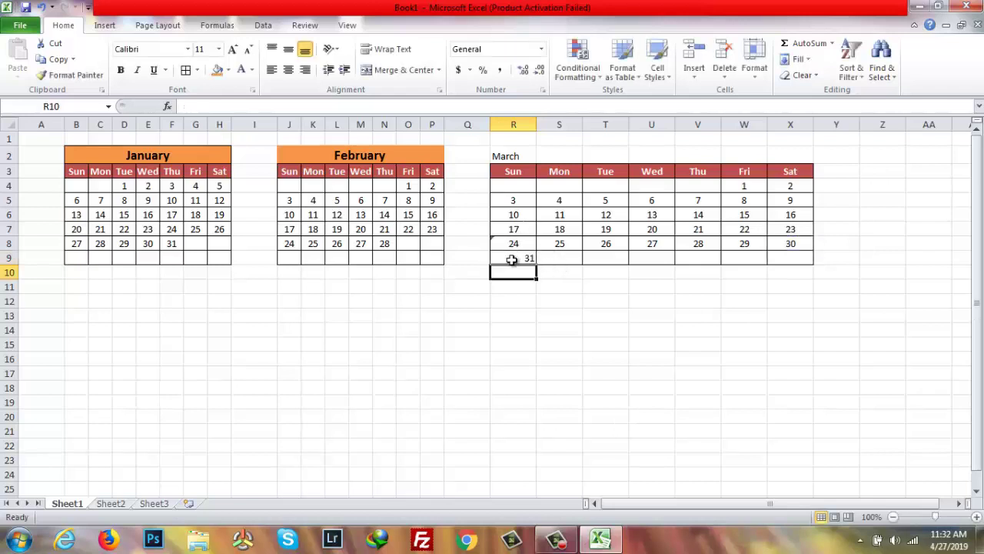
pyautogui.click(512, 259)
pyautogui.click(288, 70)
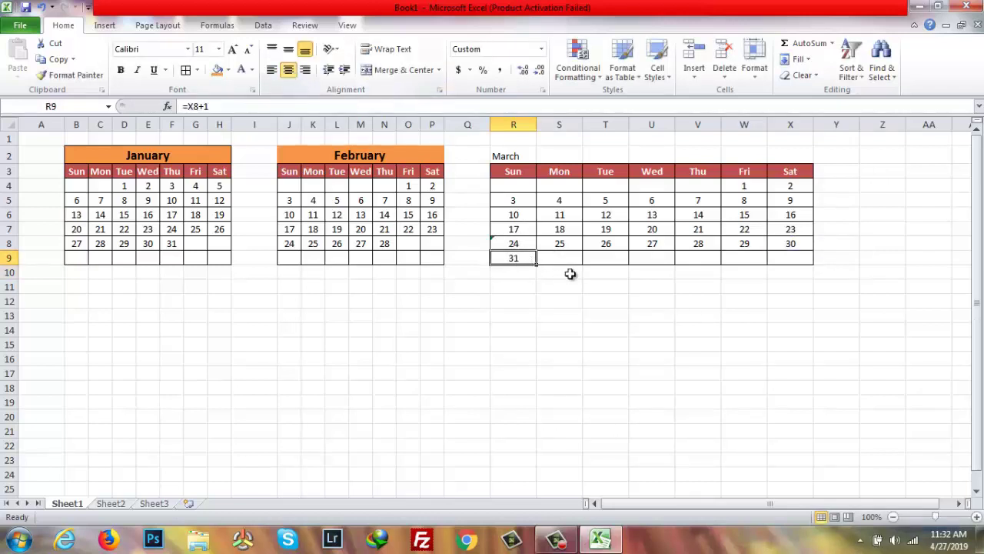
# Step: Format the March title as merged and centered across R2:X2, with orange fill and bold 14-point text
pyautogui.moveTo(507, 157); pyautogui.dragTo(799, 154)
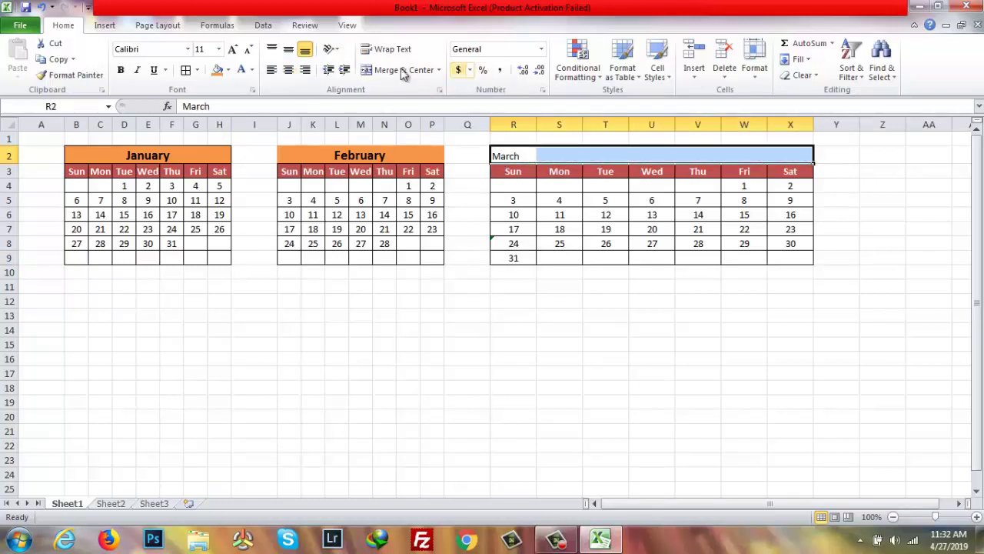
pyautogui.click(404, 70)
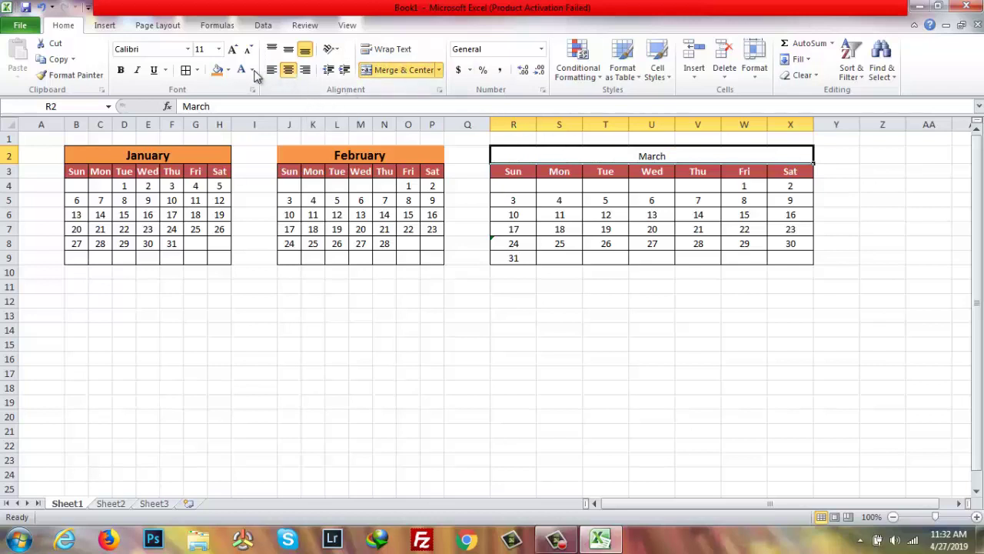
pyautogui.click(220, 70)
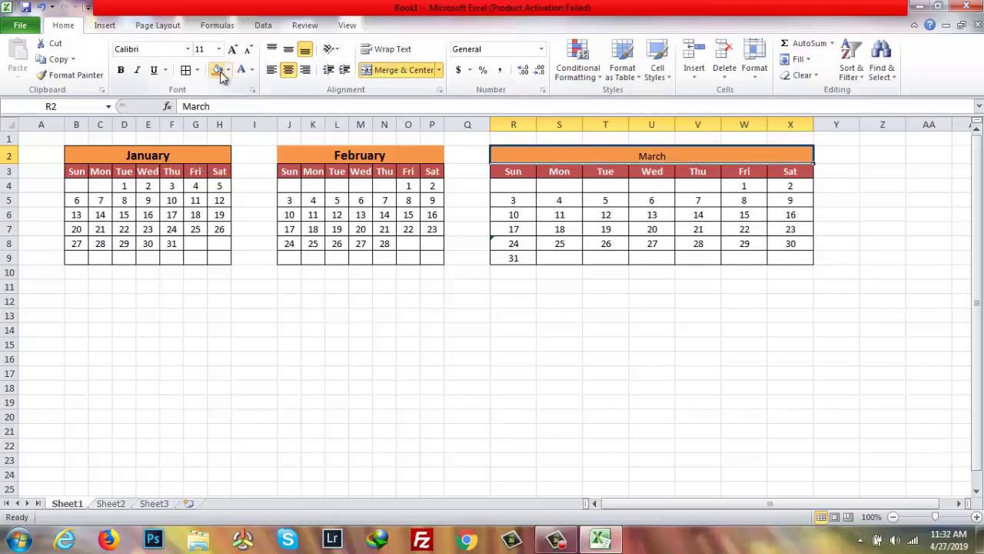
pyautogui.click(121, 74)
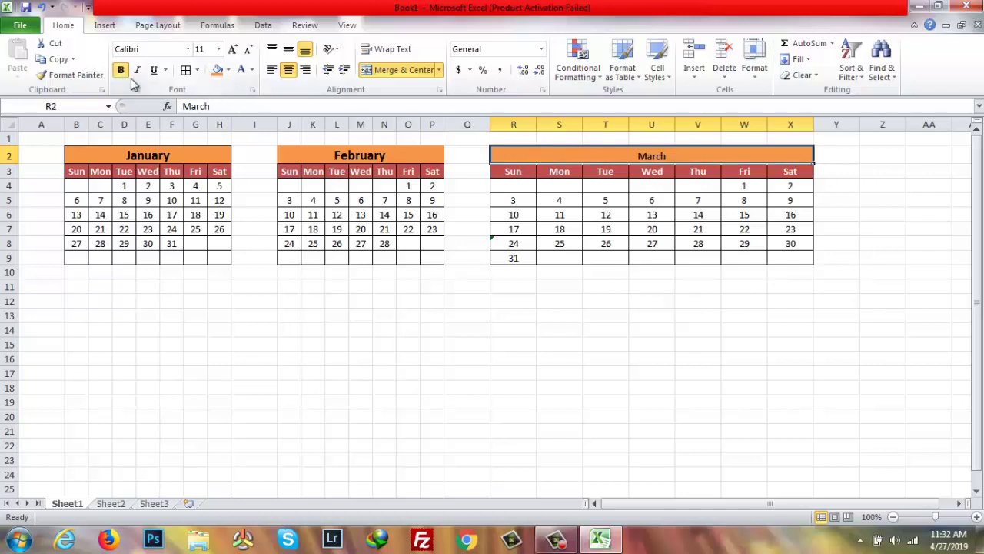
pyautogui.click(219, 49)
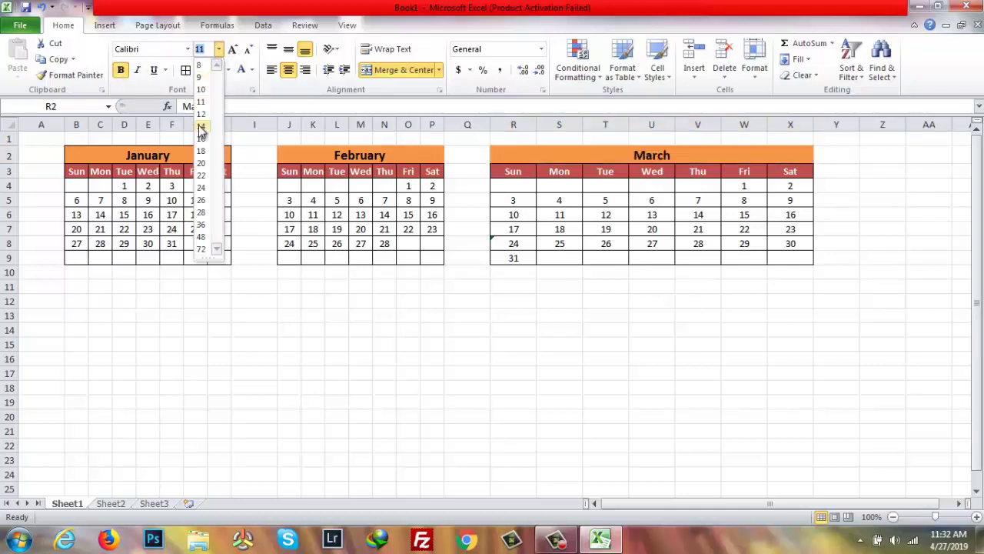
pyautogui.click(200, 126)
pyautogui.click(605, 459)
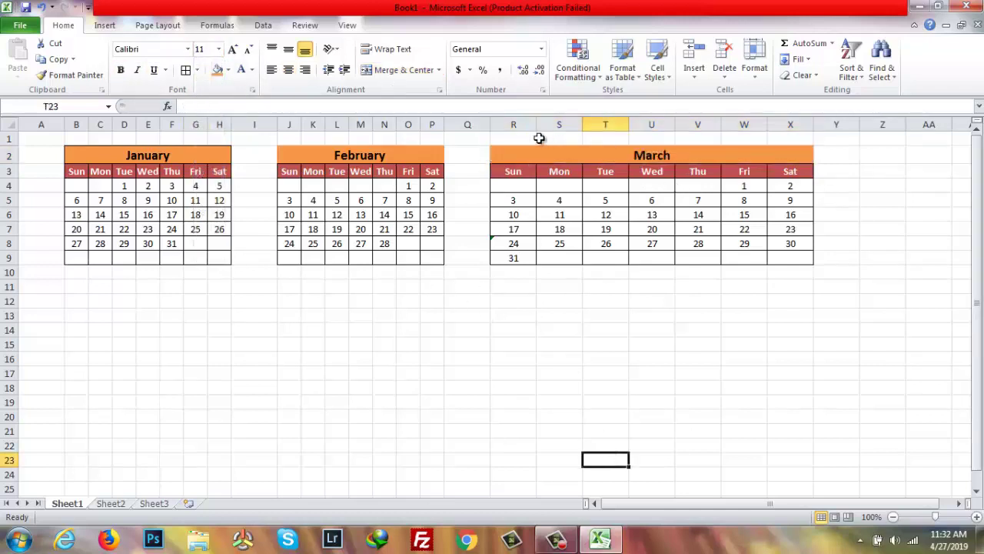
# Step: Set the width of March's columns R to X to 4
pyautogui.moveTo(512, 124); pyautogui.dragTo(804, 126)
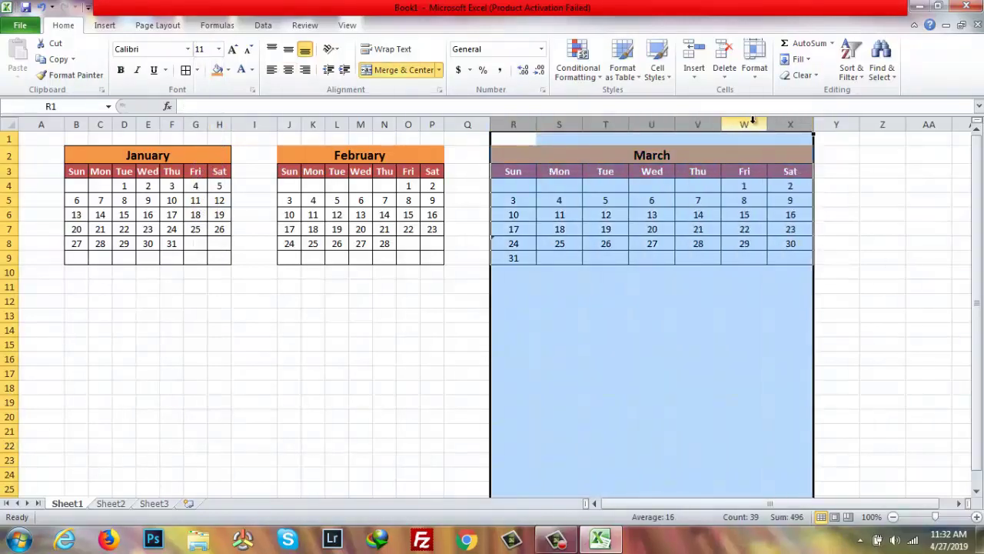
pyautogui.rightClick(760, 267)
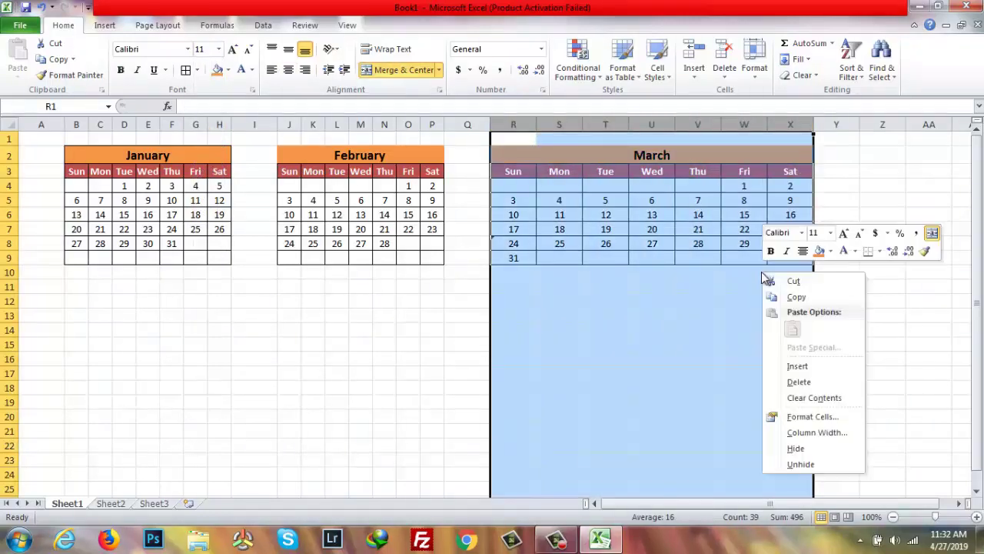
pyautogui.click(819, 433)
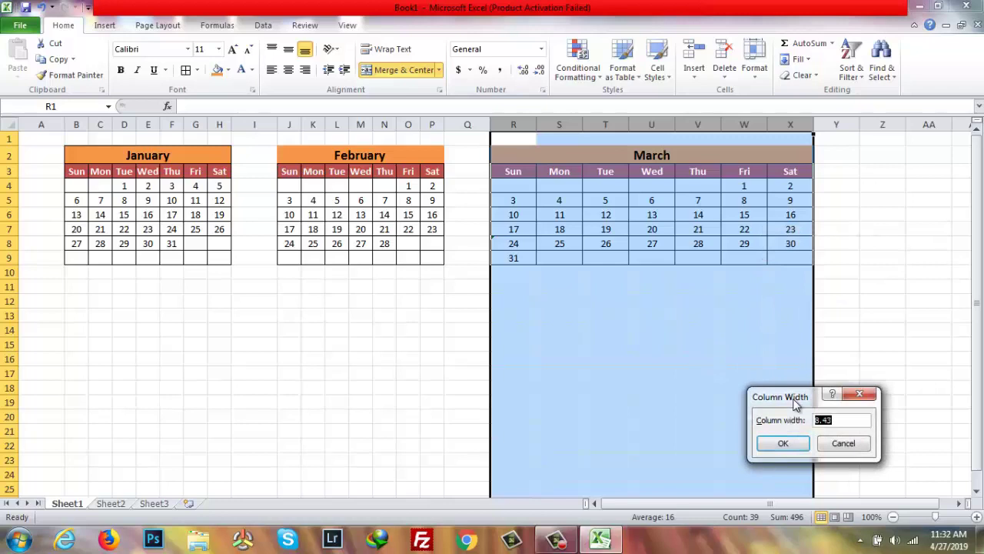
pyautogui.write('4')
pyautogui.press('Return')
pyautogui.click(744, 273)
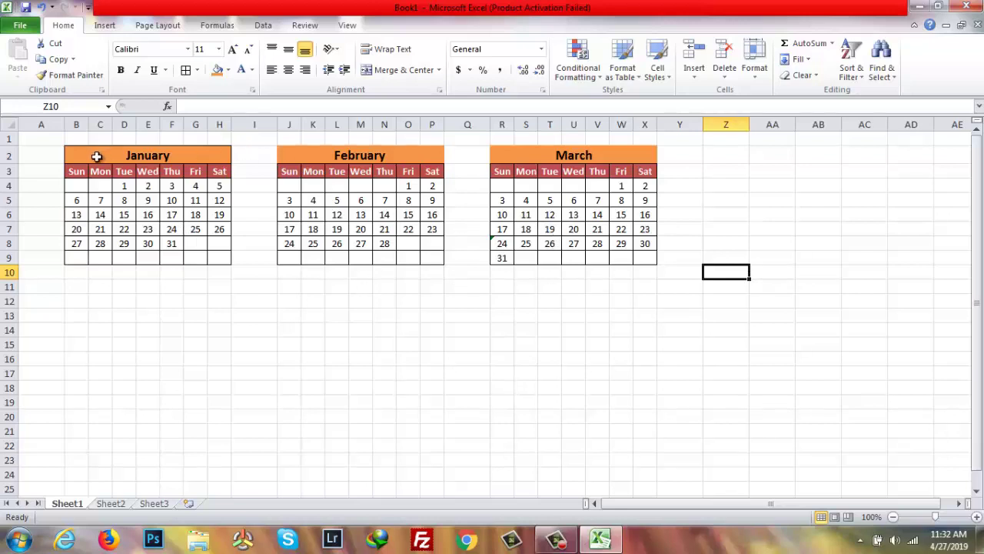
# Step: Copy the three-month block B2:X9 to B11 and again to B20
pyautogui.moveTo(81, 154); pyautogui.dragTo(585, 252)
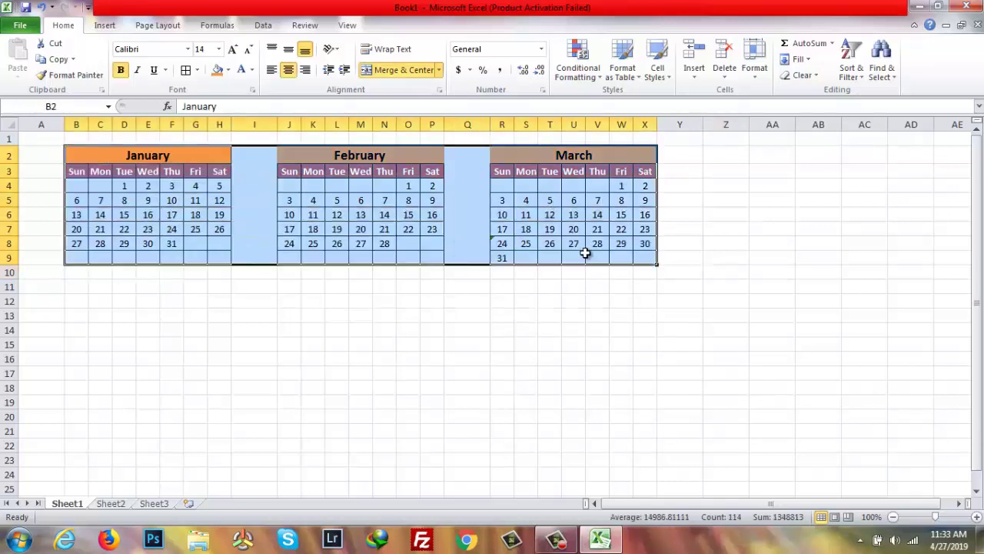
pyautogui.hotkey('ctrl', 'c')
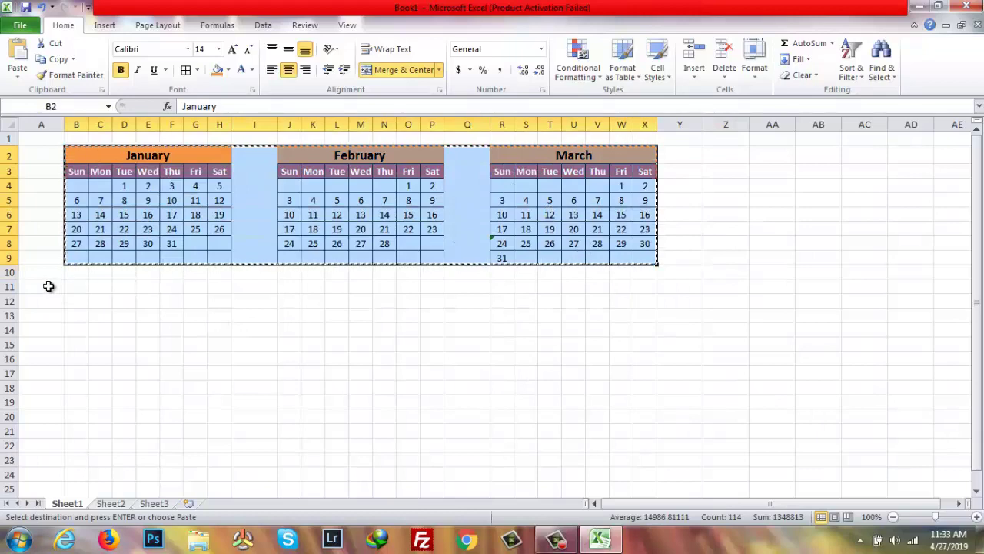
pyautogui.click(77, 286)
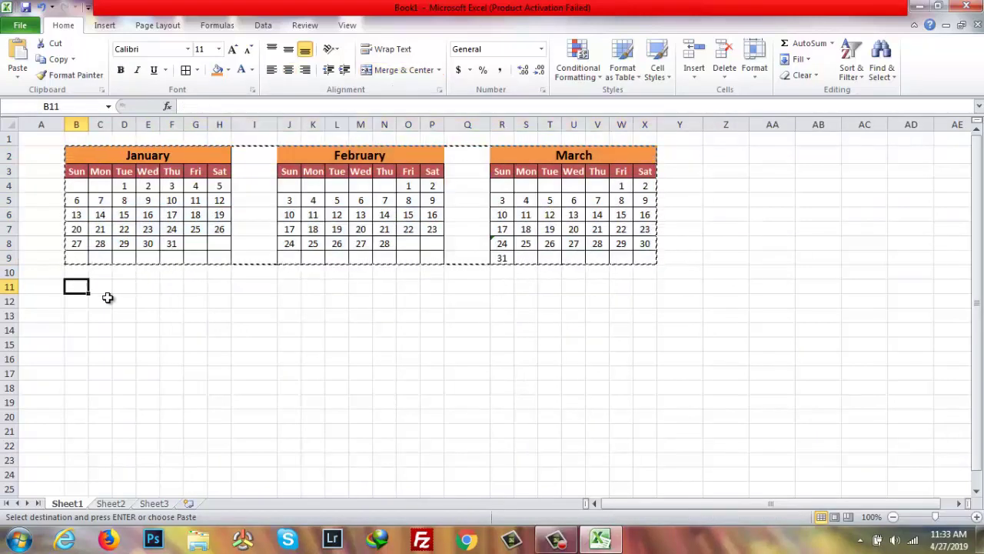
pyautogui.hotkey('ctrl', 'v')
pyautogui.click(77, 420)
pyautogui.hotkey('ctrl', 'v')
pyautogui.click(778, 273)
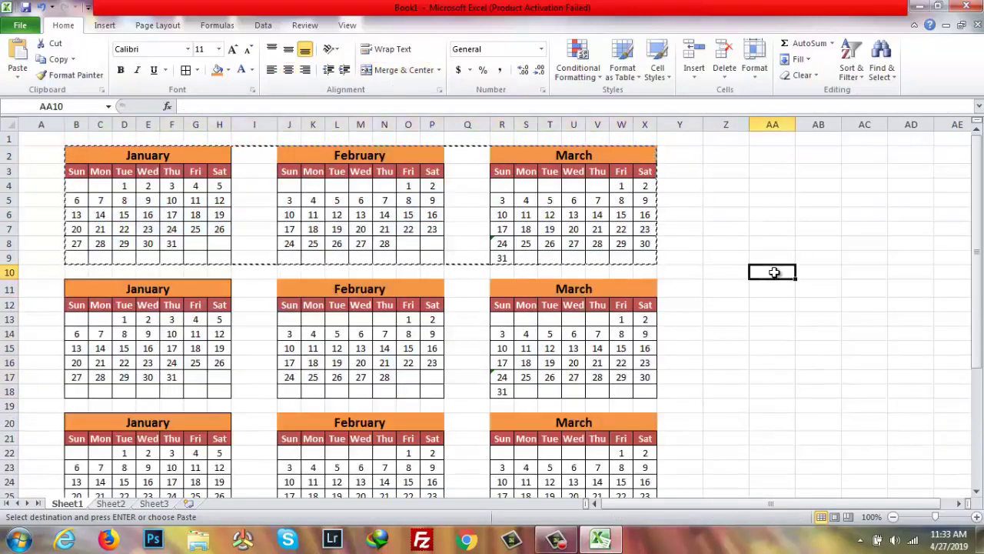
pyautogui.scroll(-1, 778, 273)
pyautogui.click(698, 301)
pyautogui.scroll(1, 698, 301)
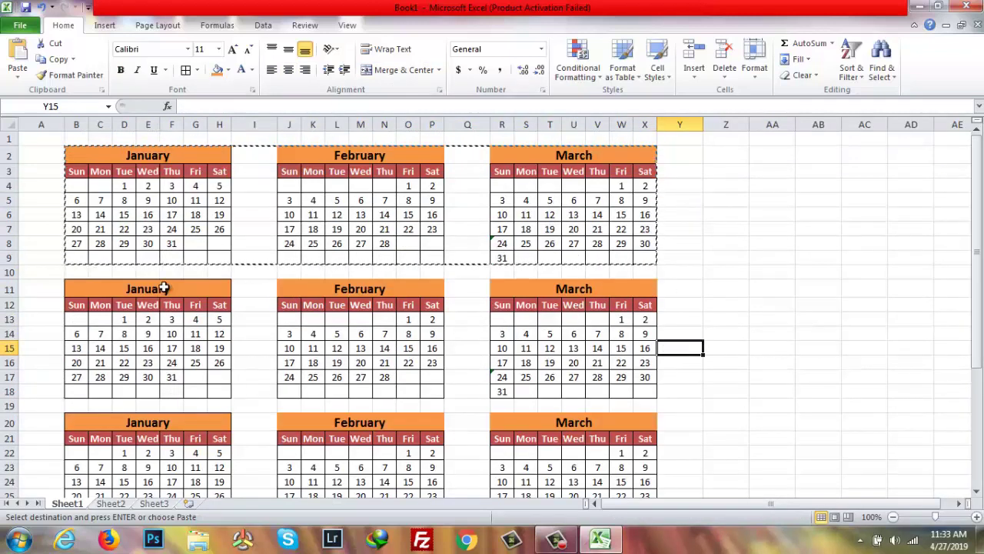
# Step: Replace the January title in B11 with "Aprial"
pyautogui.click(171, 290)
pyautogui.doubleClick(171, 291)
pyautogui.moveTo(170, 290); pyautogui.dragTo(102, 291)
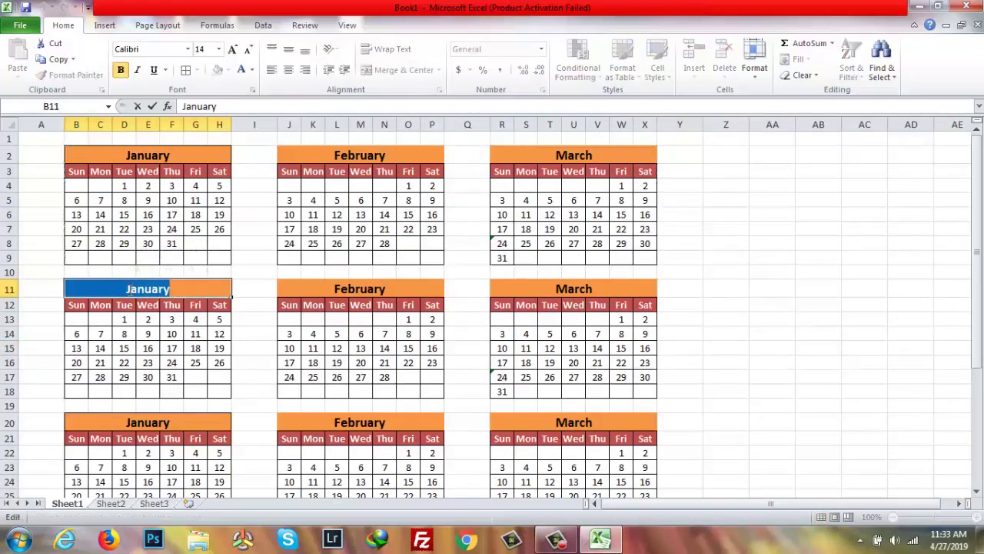
pyautogui.press('BackSpace')
pyautogui.write('Aprial')
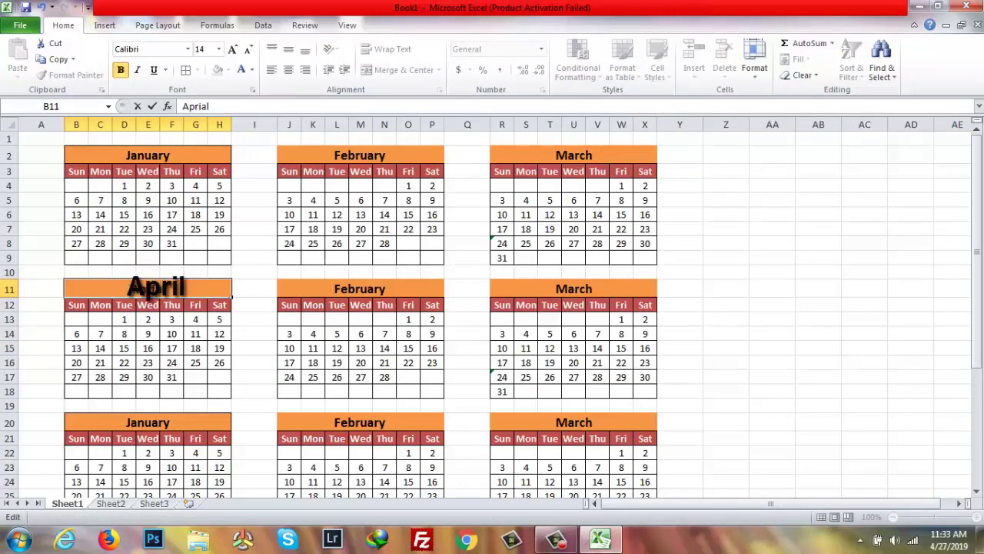
# Step: Replace the February title in J11 with "May"
pyautogui.doubleClick(396, 291)
pyautogui.moveTo(396, 291); pyautogui.dragTo(323, 291)
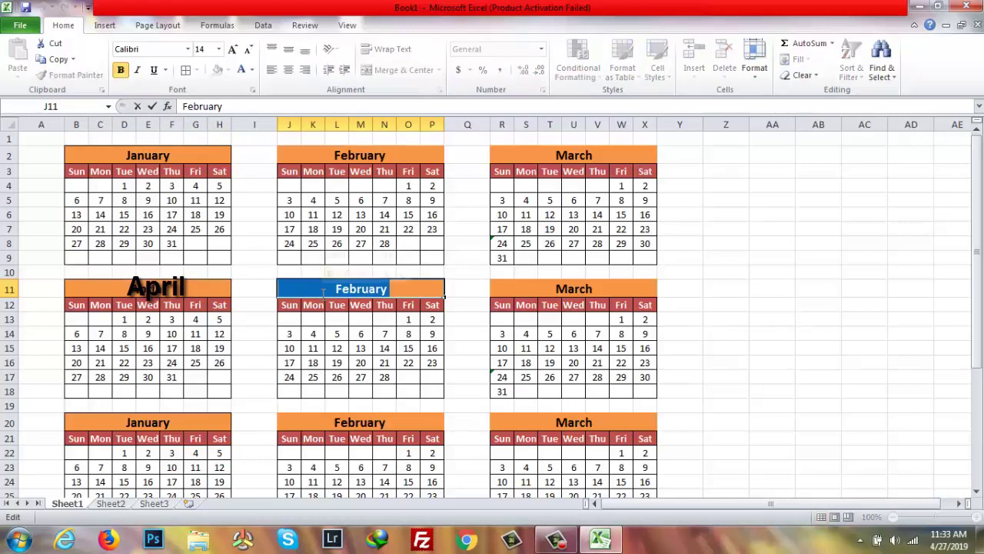
pyautogui.press('BackSpace')
pyautogui.write('may')
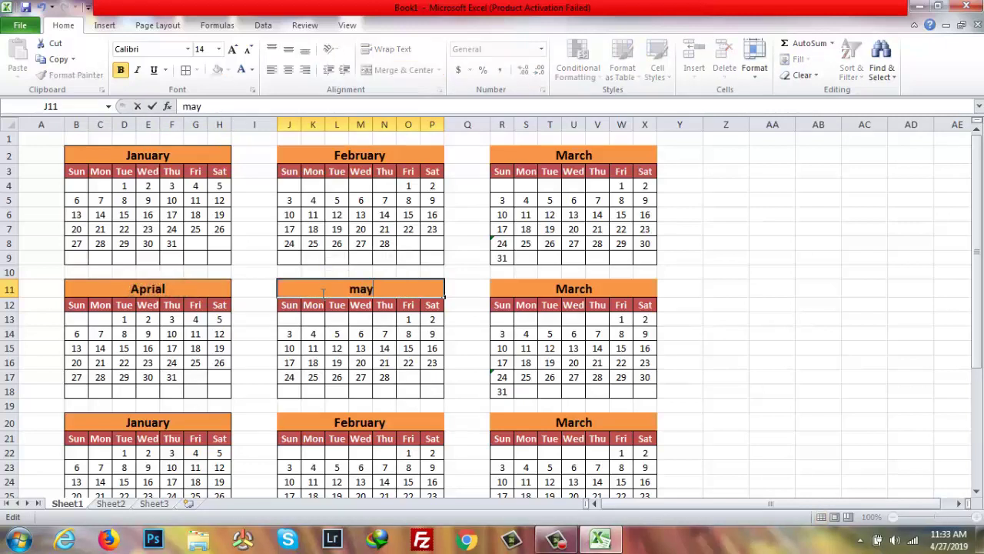
pyautogui.press('BackSpace')
pyautogui.press('BackSpace')
pyautogui.press('BackSpace')
pyautogui.write('May')
# Step: Replace the March title in R11 with "June" and the January title in B20 with "July"
pyautogui.doubleClick(589, 288)
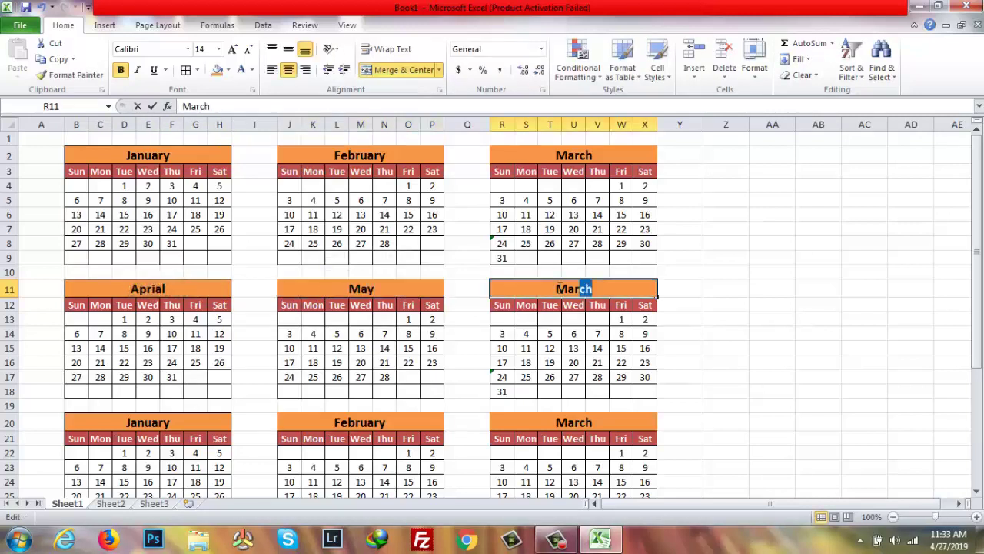
pyautogui.moveTo(589, 288); pyautogui.dragTo(554, 289)
pyautogui.press('BackSpace')
pyautogui.write('June')
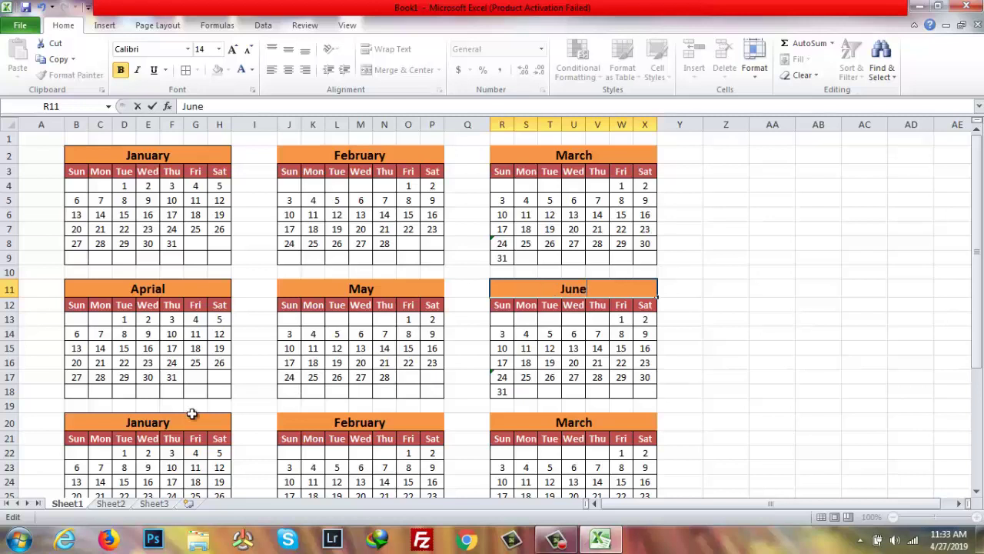
pyautogui.doubleClick(191, 414)
pyautogui.press('BackSpace')
pyautogui.write('July')
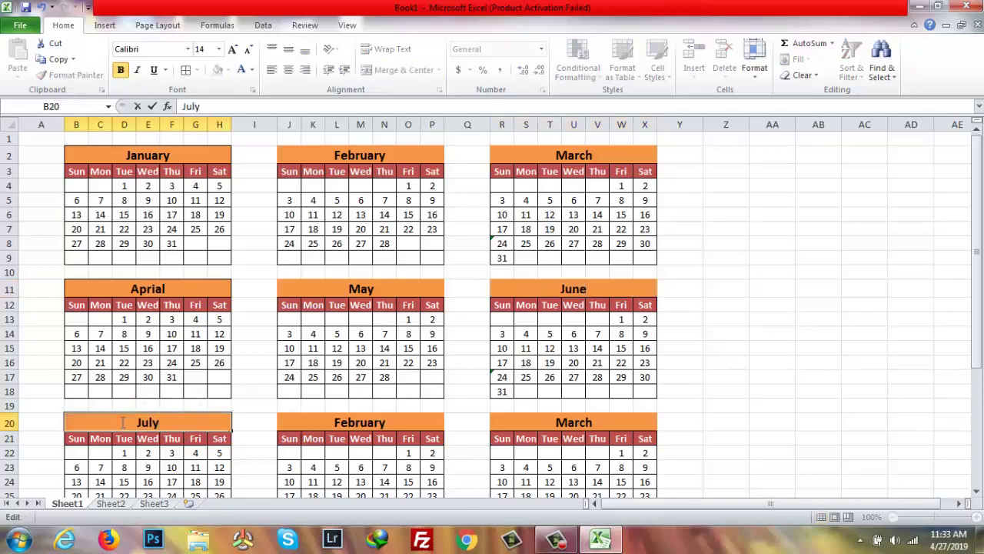
# Step: Replace the February title in J20 with "August" and the March title in R20 with "September"
pyautogui.click(380, 422)
pyautogui.doubleClick(380, 421)
pyautogui.press('BackSpace')
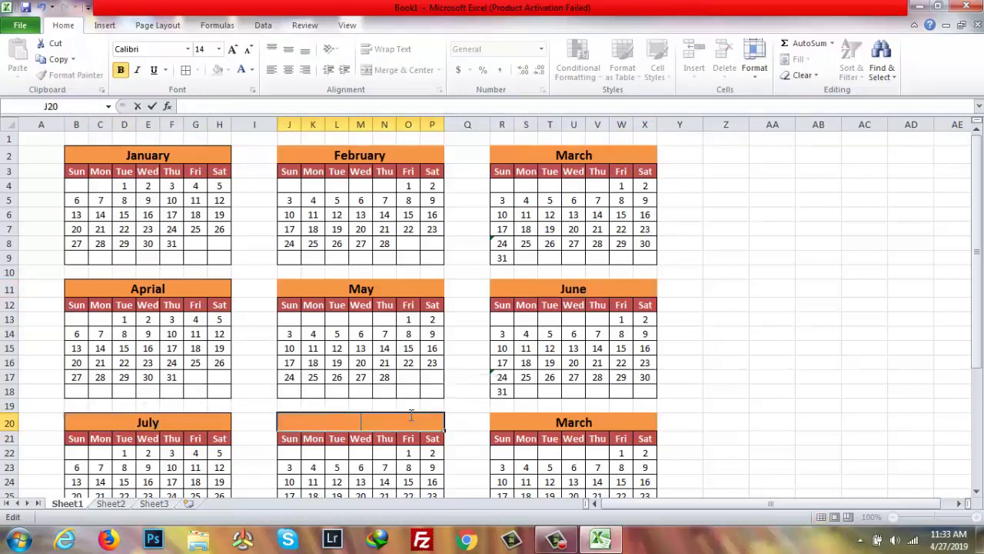
pyautogui.write('August')
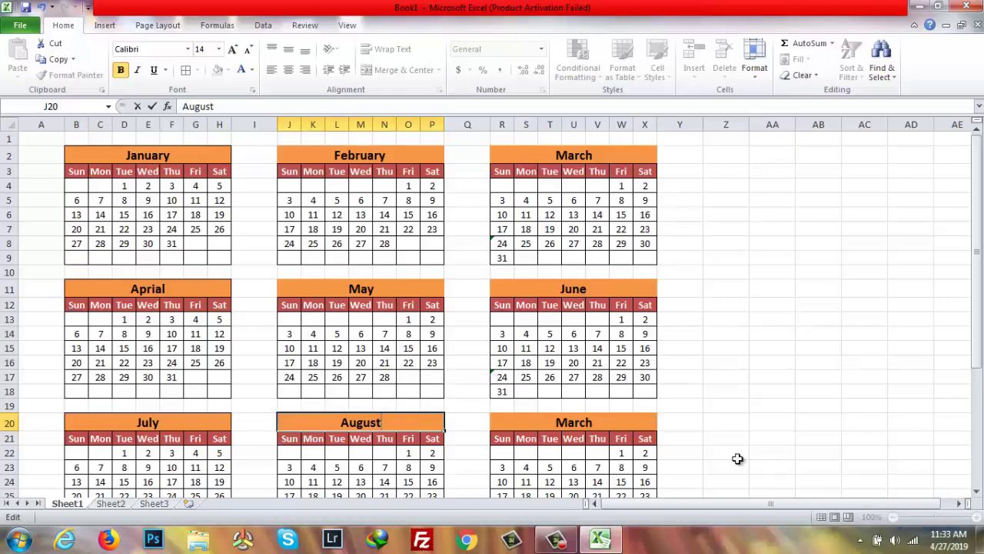
pyautogui.scroll(-2, 600, 403)
pyautogui.click(553, 332)
pyautogui.doubleClick(554, 332)
pyautogui.write('September')
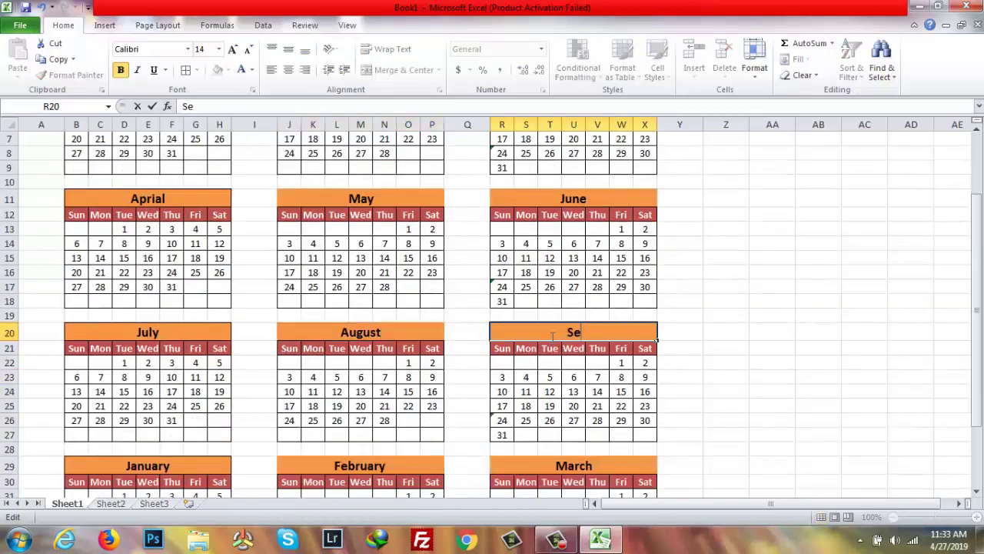
# Step: Replace the January title in B29 with "October" and the February title in J29 with "November"
pyautogui.click(176, 466)
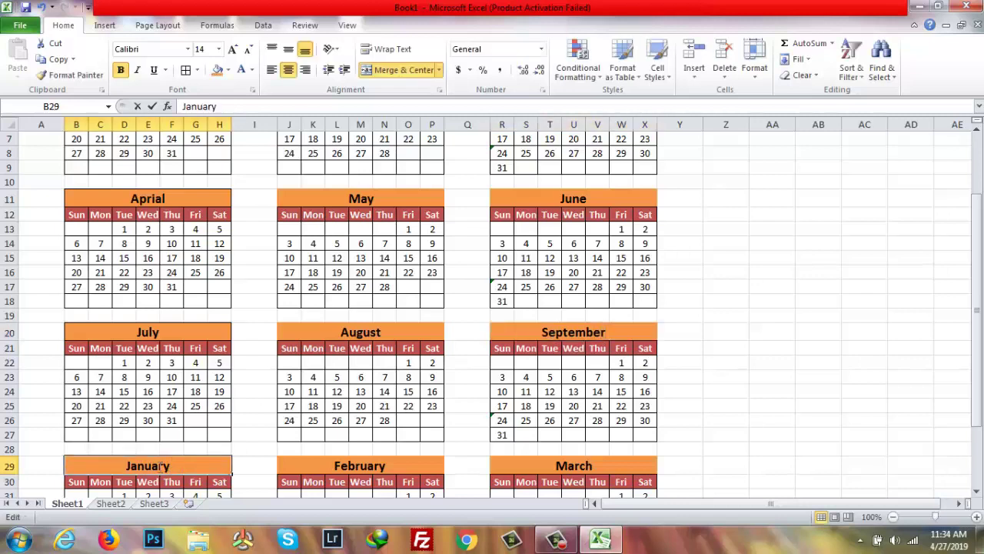
pyautogui.doubleClick(125, 466)
pyautogui.write('Octoberm')
pyautogui.press('BackSpace')
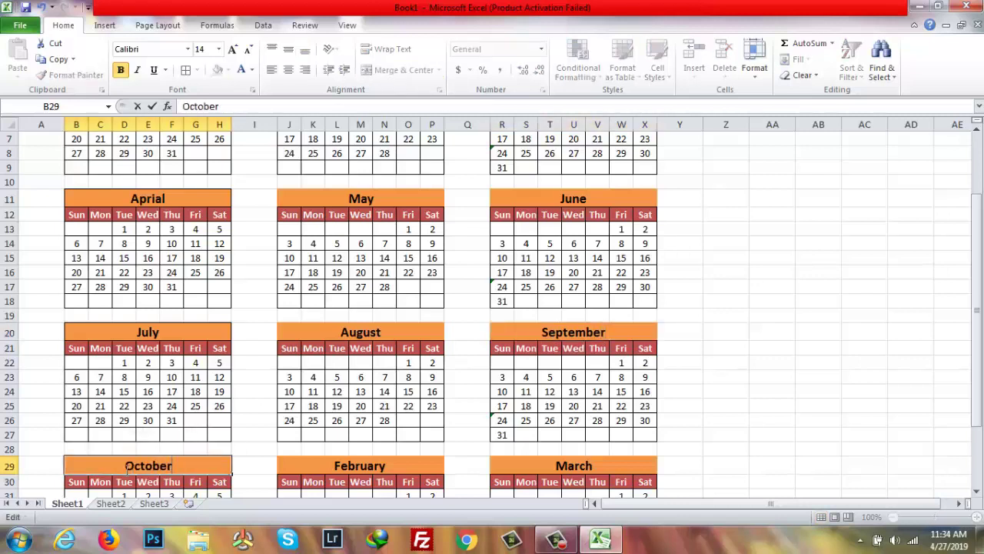
pyautogui.click(392, 466)
pyautogui.doubleClick(392, 466)
pyautogui.press('BackSpace')
pyautogui.write('N')
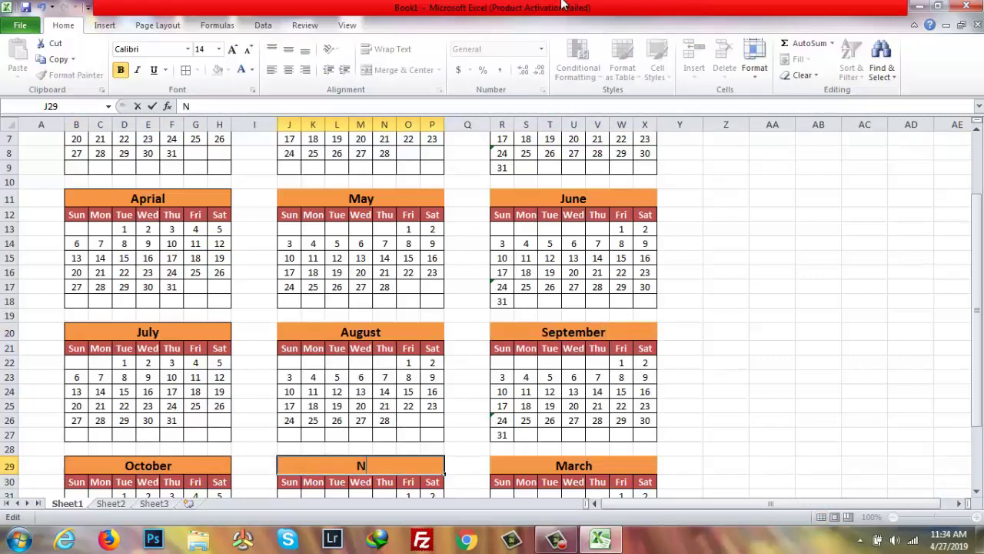
pyautogui.write('ovember')
# Step: Replace the March title in R29 with "December"
pyautogui.click(556, 466)
pyautogui.doubleClick(556, 466)
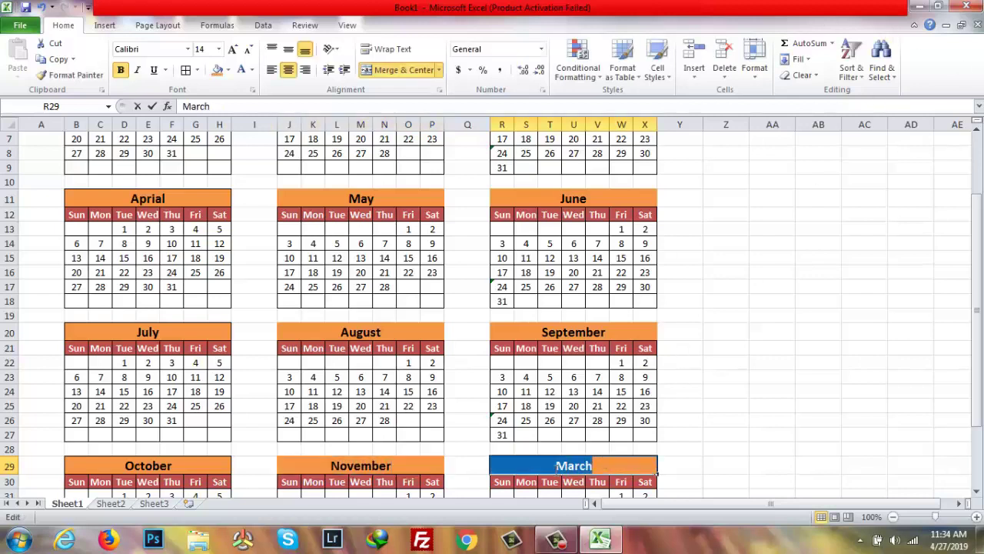
pyautogui.press('BackSpace')
pyautogui.write('Deceber')
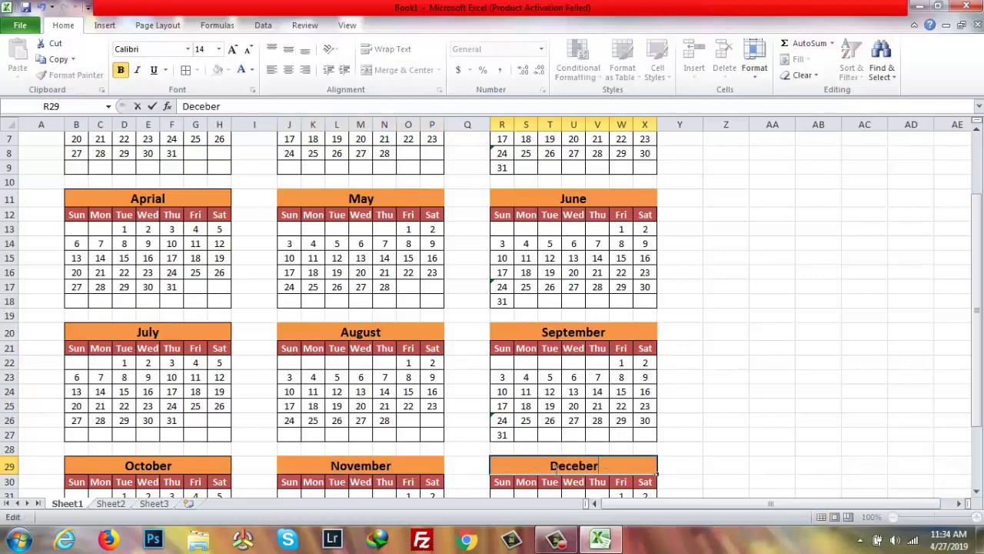
pyautogui.press('BackSpace')
pyautogui.press('BackSpace')
pyautogui.press('BackSpace')
pyautogui.press('BackSpace')
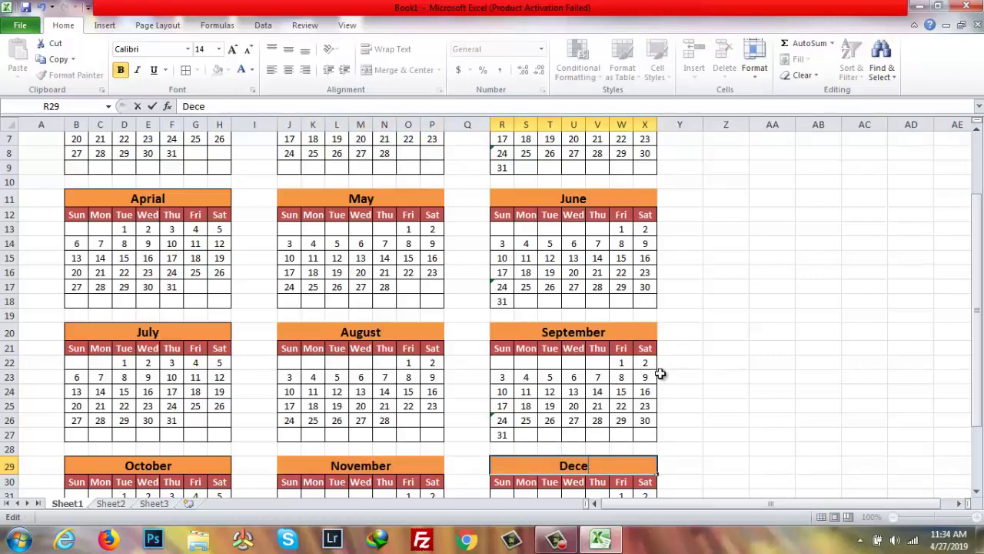
pyautogui.write('ember')
pyautogui.click(818, 327)
# Step: Enter the date 1-Jul-2019 in C22 under July's Monday, dismissing the Windows color scheme prompt
pyautogui.scroll(2, 819, 327)
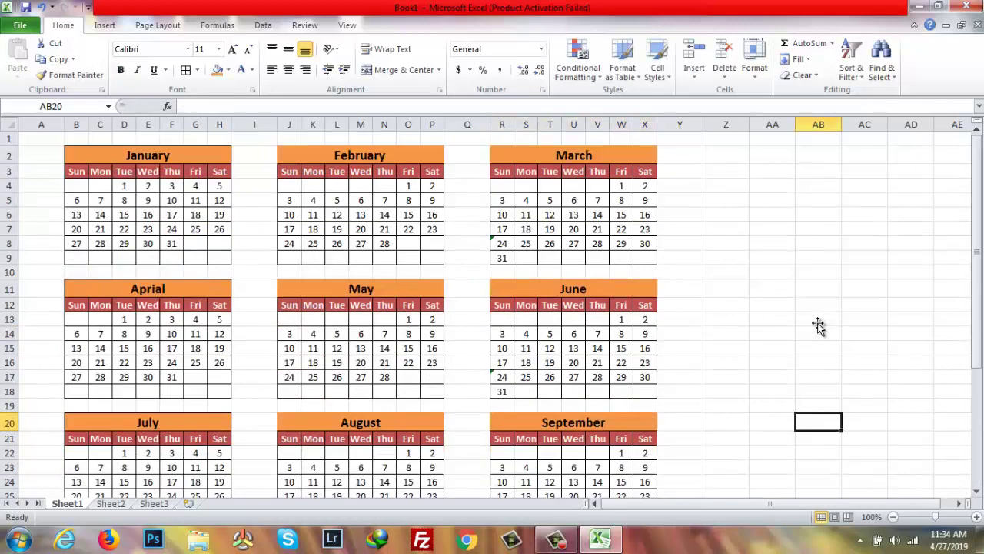
pyautogui.scroll(-3, 584, 230)
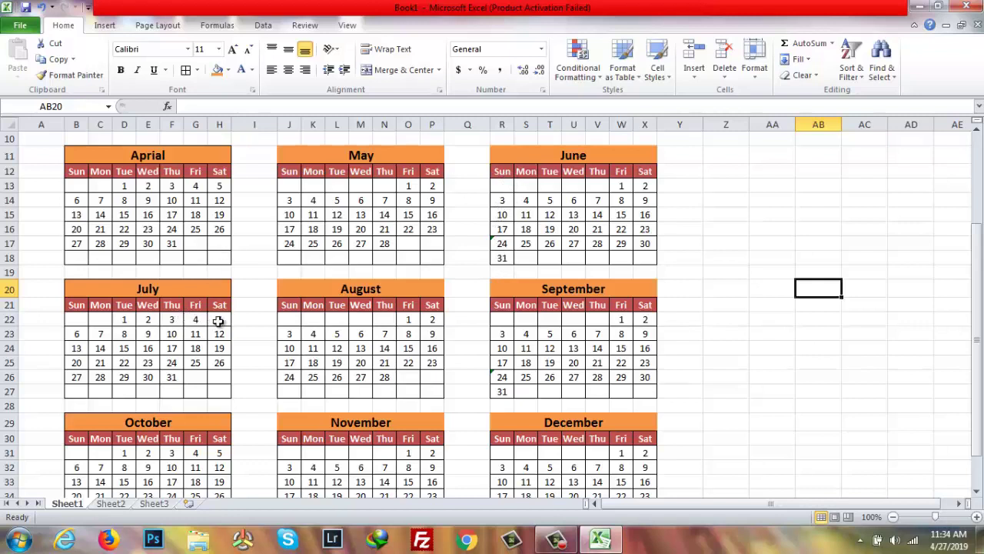
pyautogui.click(106, 319)
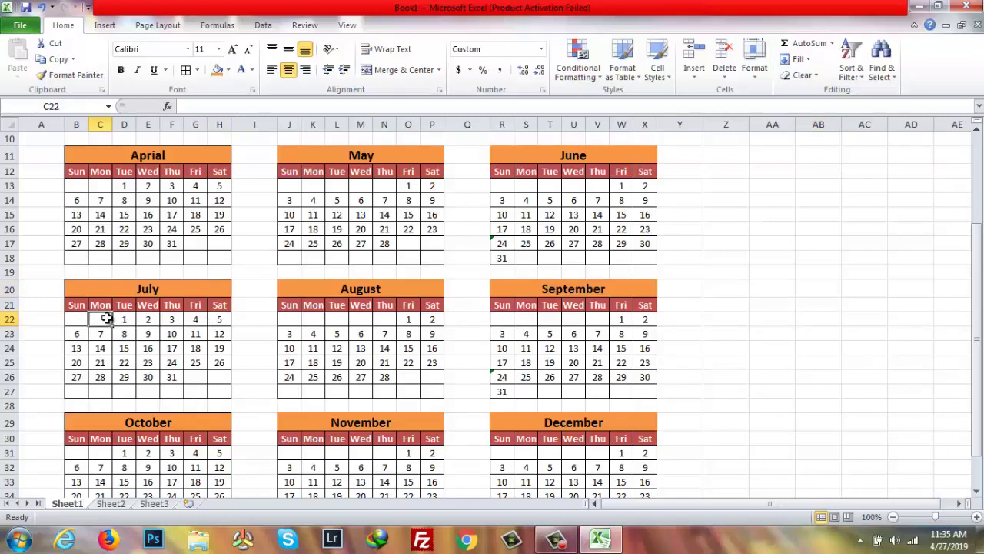
pyautogui.write('1-Ju')
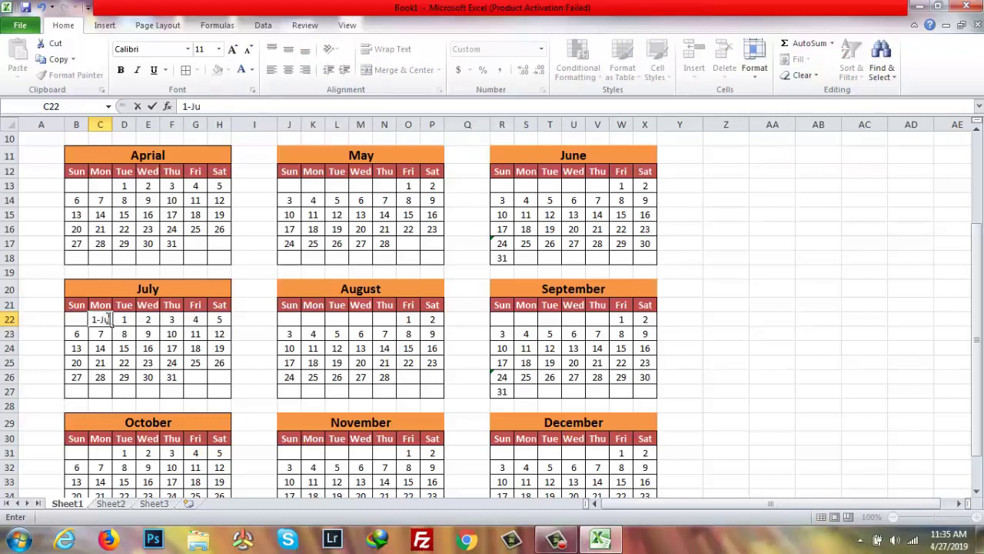
pyautogui.write('l-')
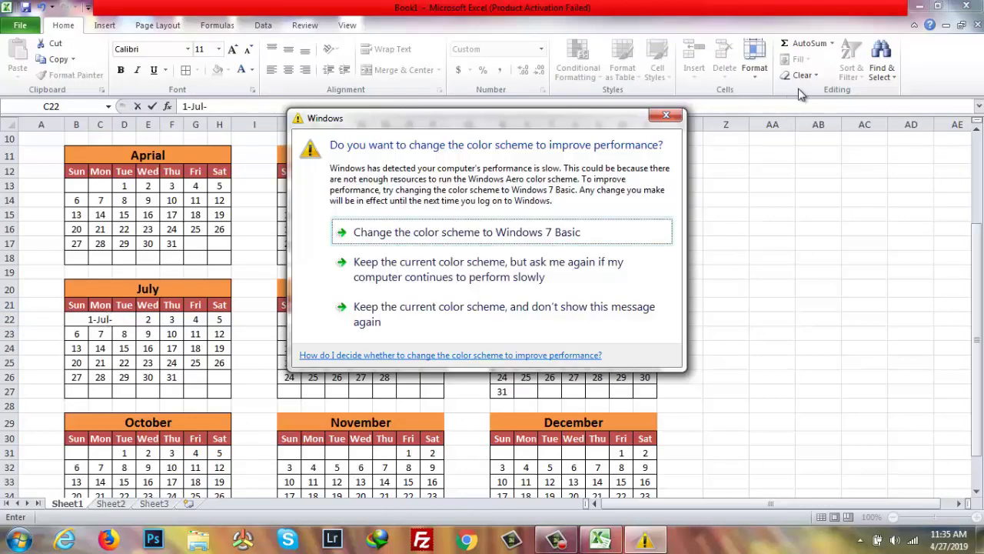
pyautogui.click(666, 115)
pyautogui.write('2019')
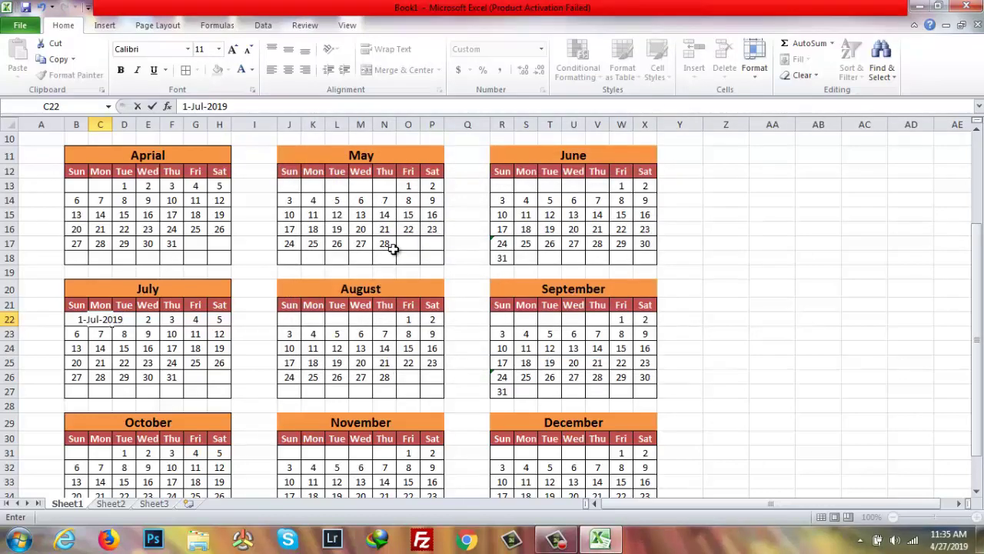
pyautogui.press('Return')
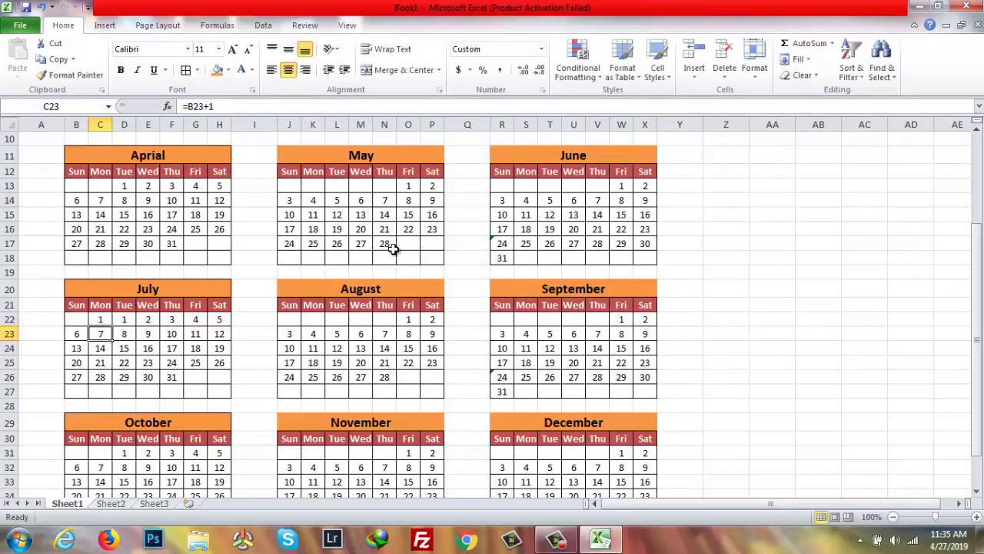
# Step: Replace July's Tuesday date in D22 with the formula =C22+1
pyautogui.click(128, 322)
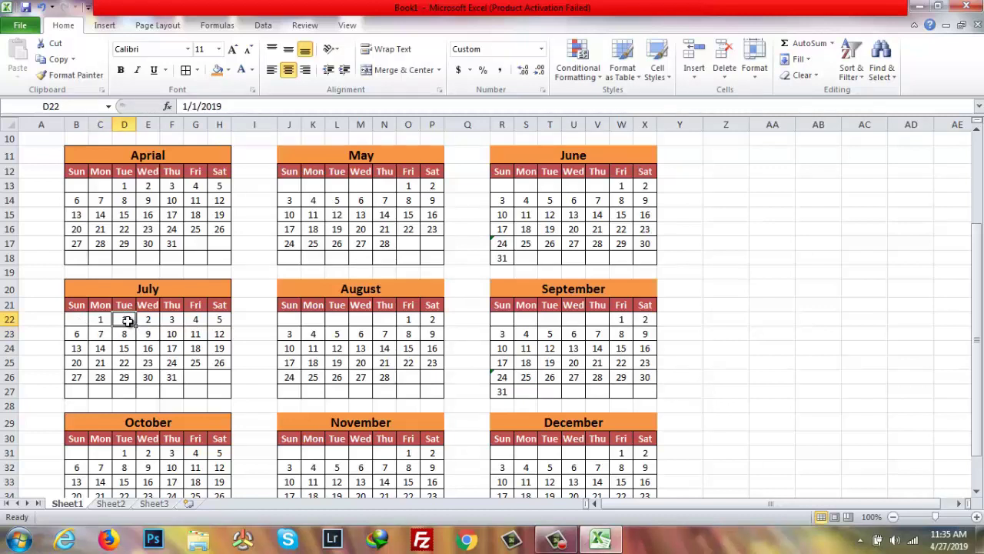
pyautogui.press('BackSpace')
pyautogui.write('=')
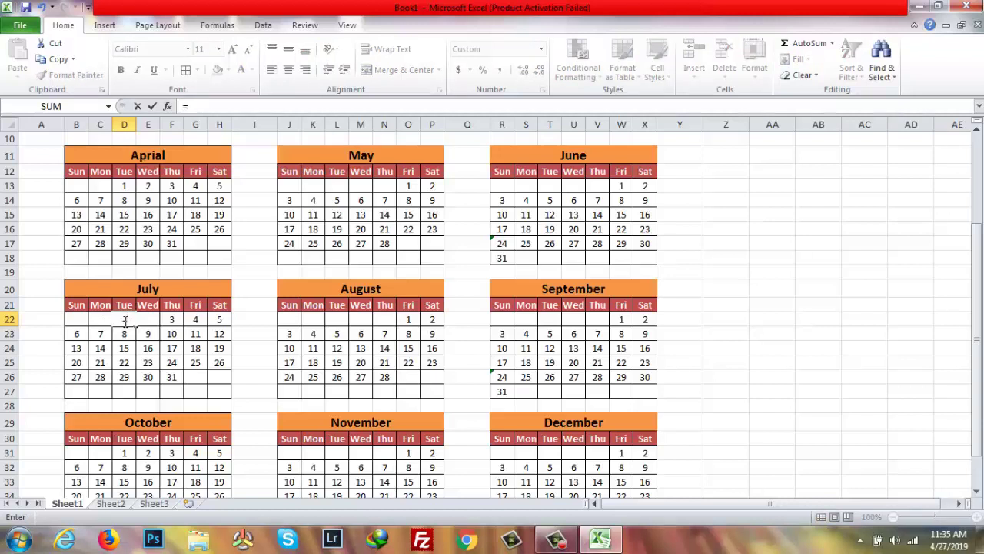
pyautogui.click(103, 324)
pyautogui.write('+1')
pyautogui.press('Return')
# Step: Check July's dates against the Windows calendar for July 2019 and look over all twelve month blocks
pyautogui.click(773, 334)
pyautogui.click(949, 541)
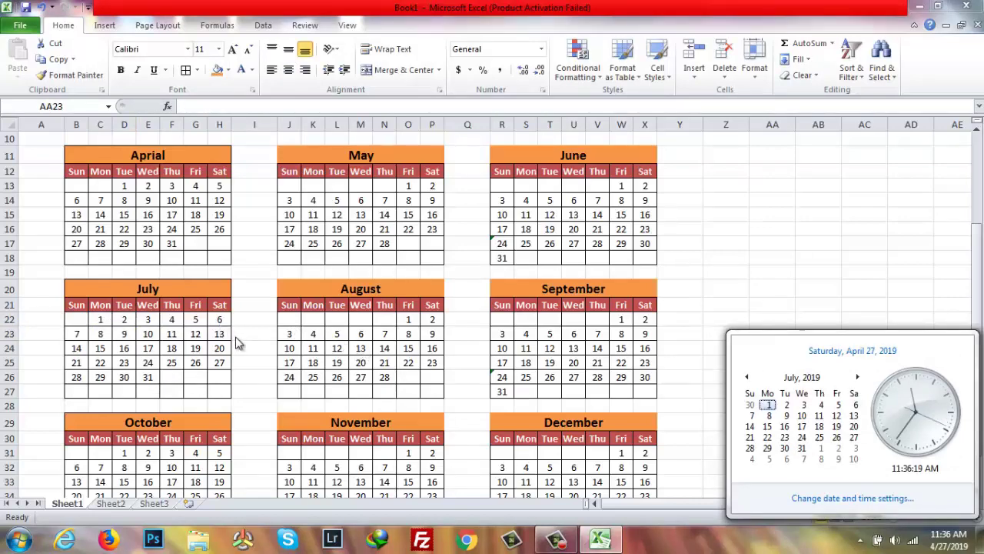
pyautogui.click(814, 240)
pyautogui.scroll(-4, 675, 362)
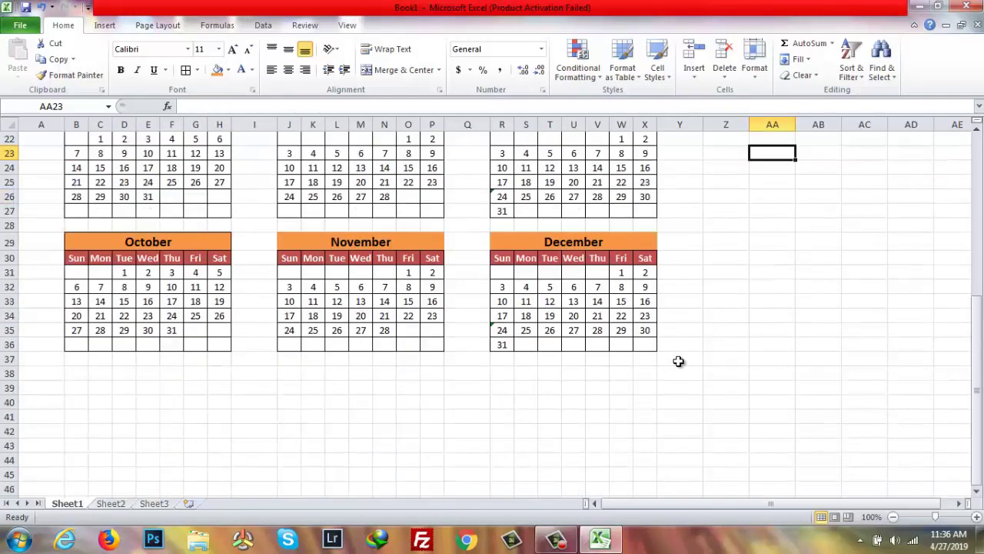
pyautogui.scroll(5, 669, 346)
pyautogui.scroll(-3, 699, 291)
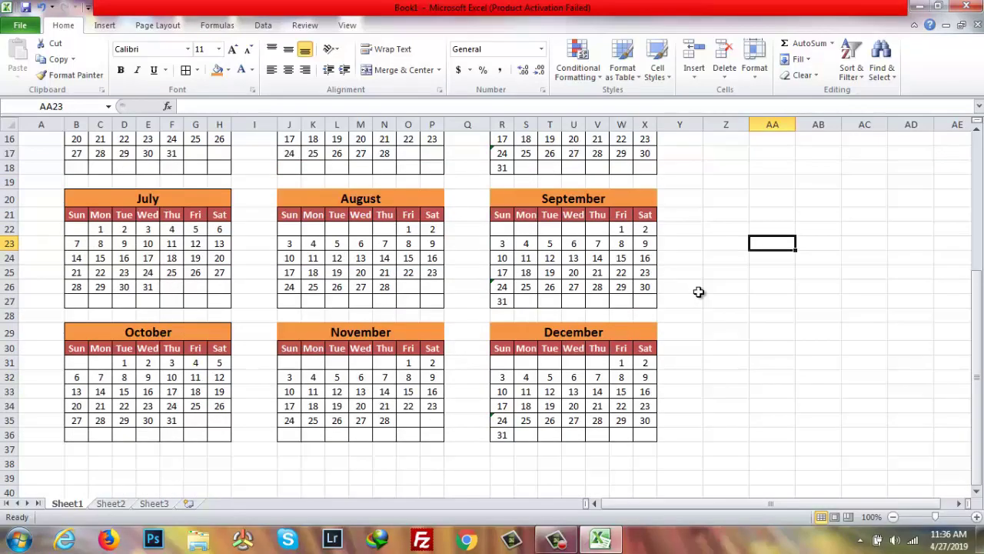
pyautogui.scroll(3, 698, 291)
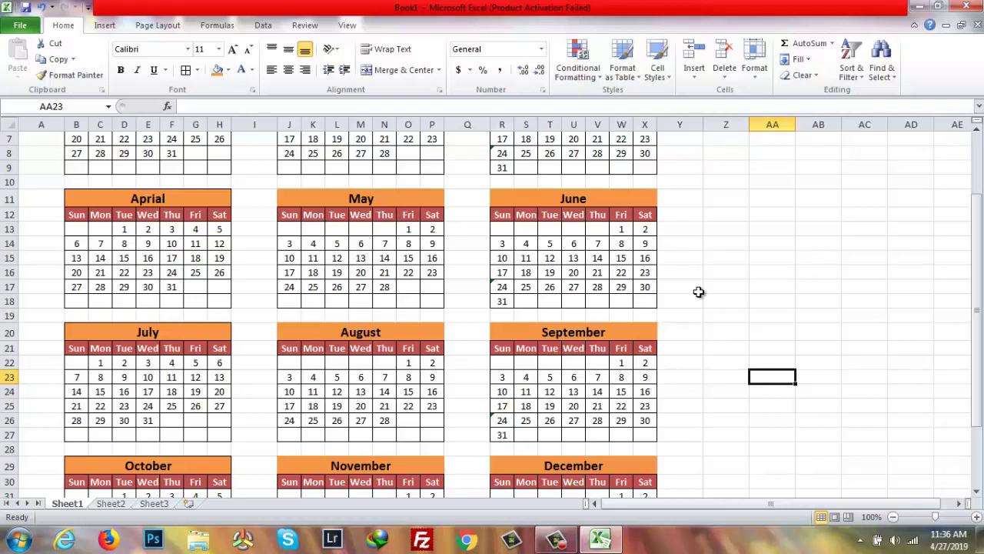
pyautogui.scroll(2, 698, 292)
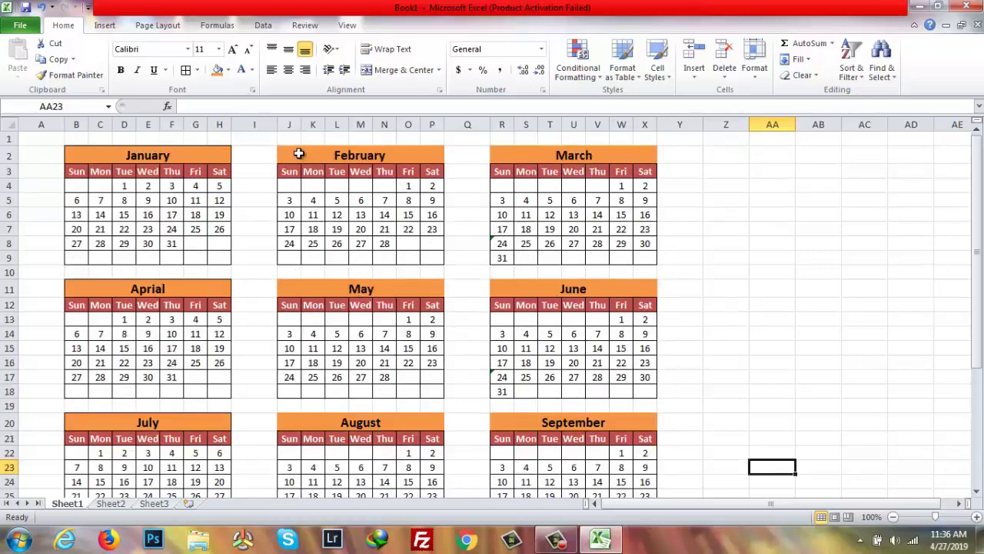
# Step: Fill the whole June block R11:X18 with the orange used for the month titles
pyautogui.moveTo(298, 154); pyautogui.dragTo(432, 257)
pyautogui.scroll(-1, 505, 149)
pyautogui.moveTo(504, 241); pyautogui.dragTo(631, 337)
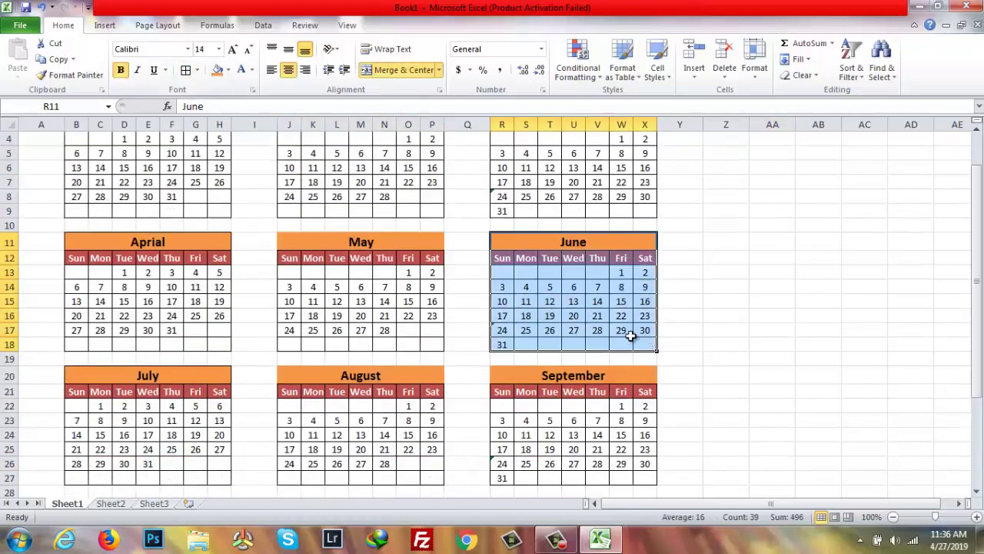
pyautogui.click(217, 70)
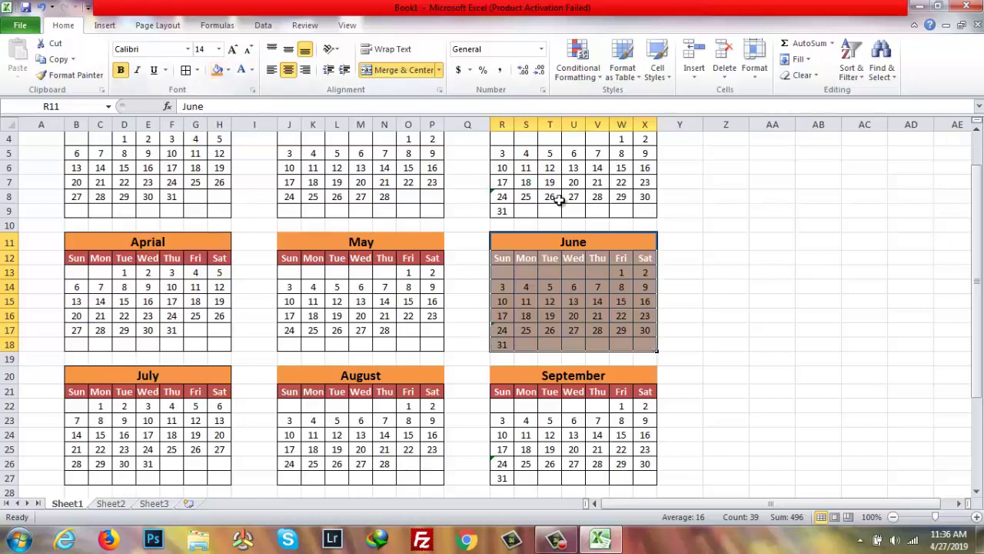
pyautogui.click(833, 256)
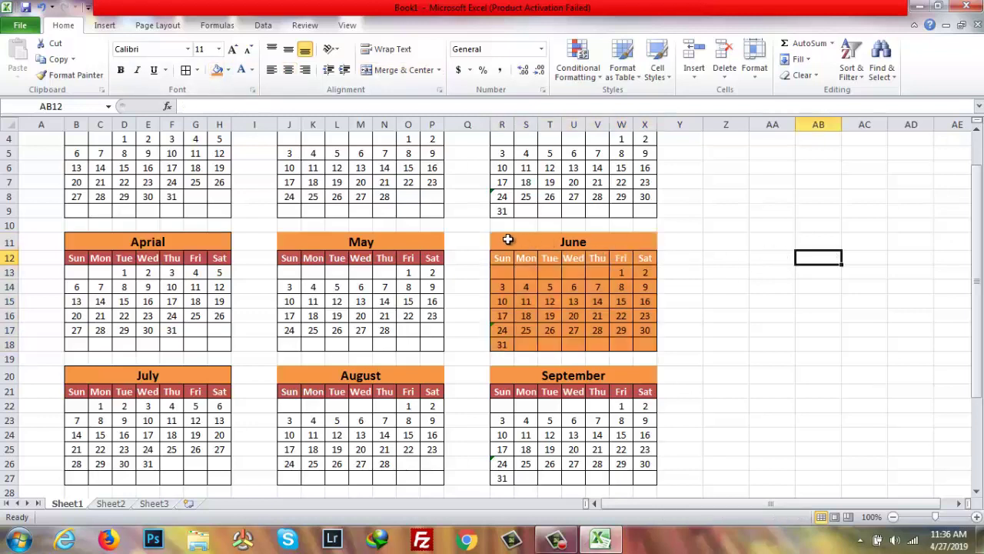
pyautogui.moveTo(508, 240); pyautogui.dragTo(651, 344)
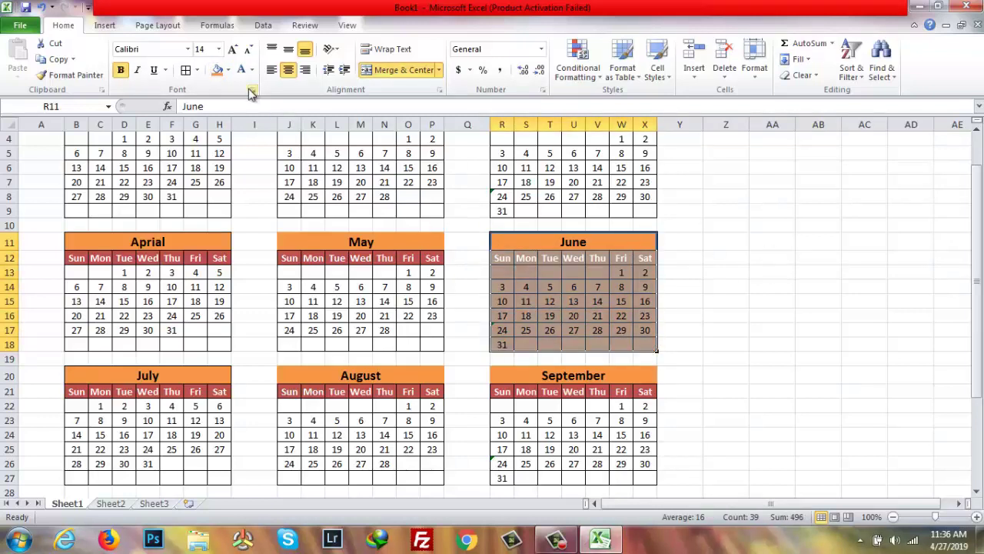
pyautogui.click(911, 301)
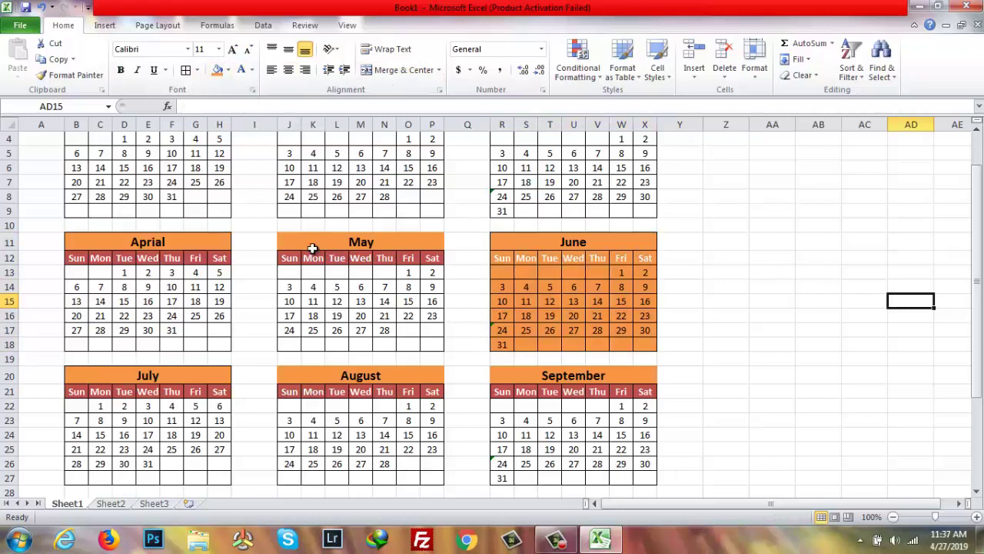
# Step: Replace the fill of June's date cells R13:X18 with light aqua
pyautogui.moveTo(501, 272); pyautogui.dragTo(653, 345)
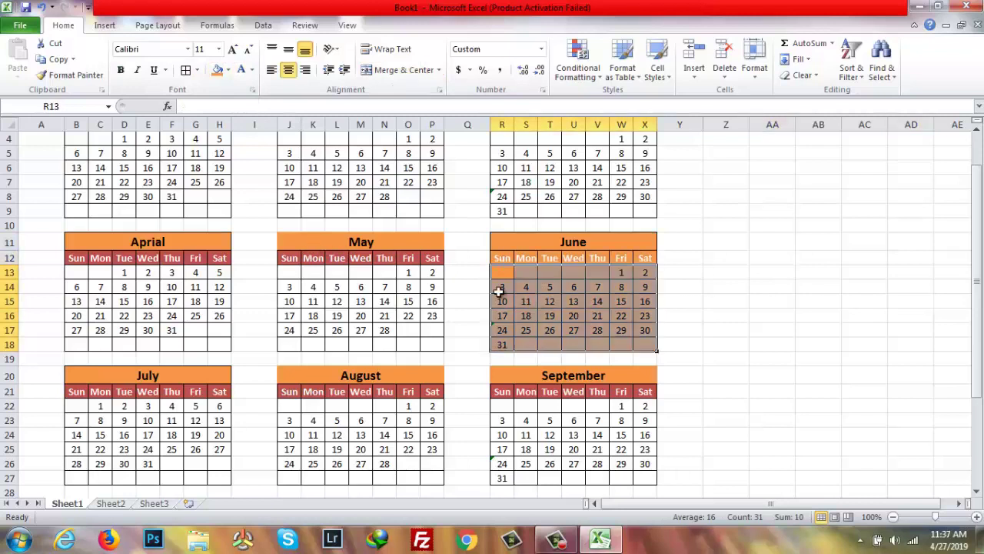
pyautogui.click(228, 70)
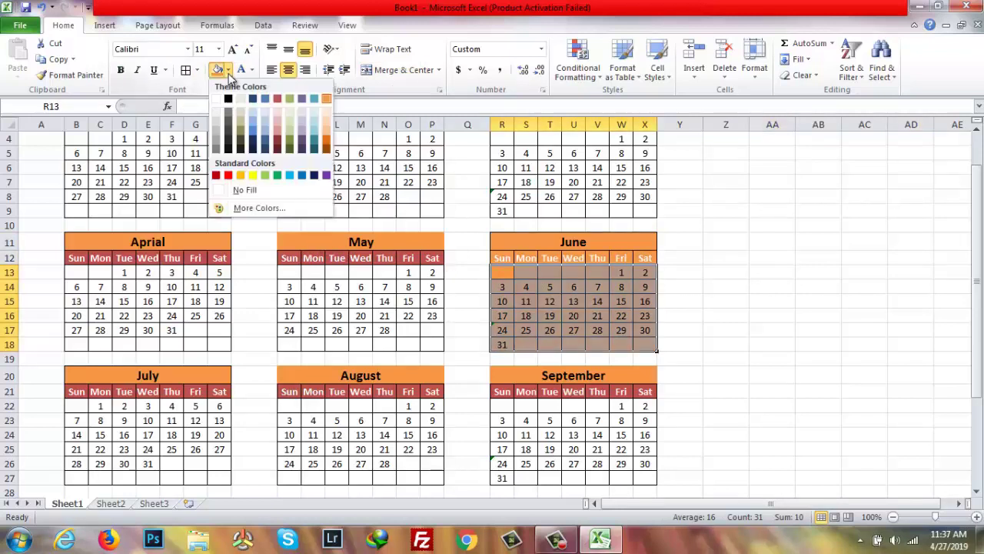
pyautogui.click(252, 116)
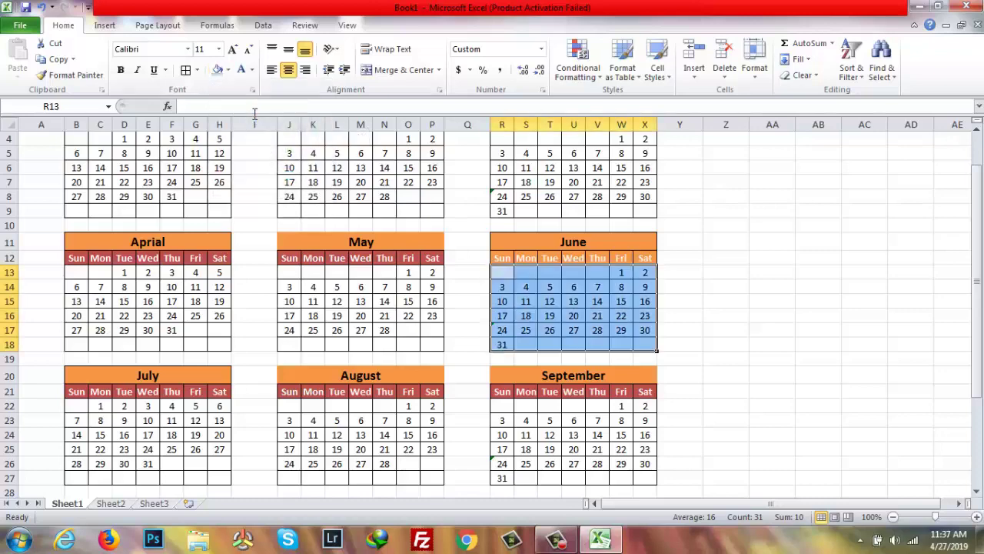
# Step: Apply the same light aqua fill to the date cells of March, February and January
pyautogui.click(227, 70)
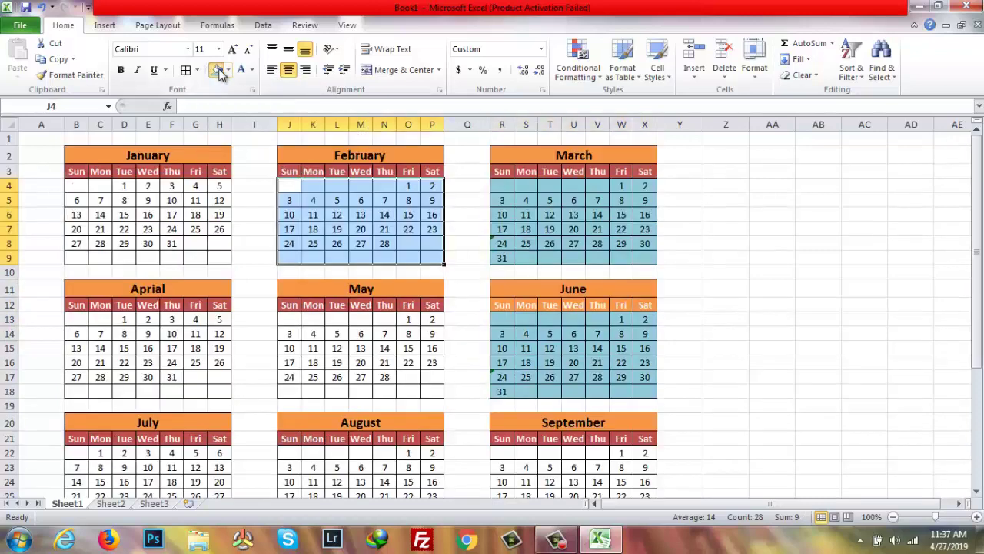
pyautogui.click(218, 70)
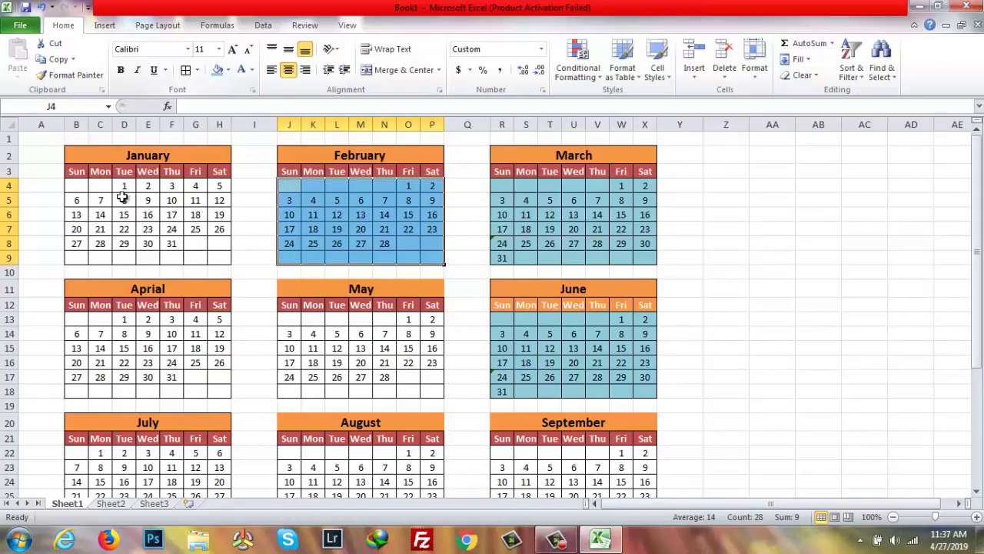
pyautogui.moveTo(76, 188); pyautogui.dragTo(219, 257)
pyautogui.click(218, 70)
pyautogui.click(831, 223)
# Step: Fill the date cells of April (B13:H18) and May (J13:P18) with the same light aqua
pyautogui.scroll(-3, 831, 226)
pyautogui.click(76, 186)
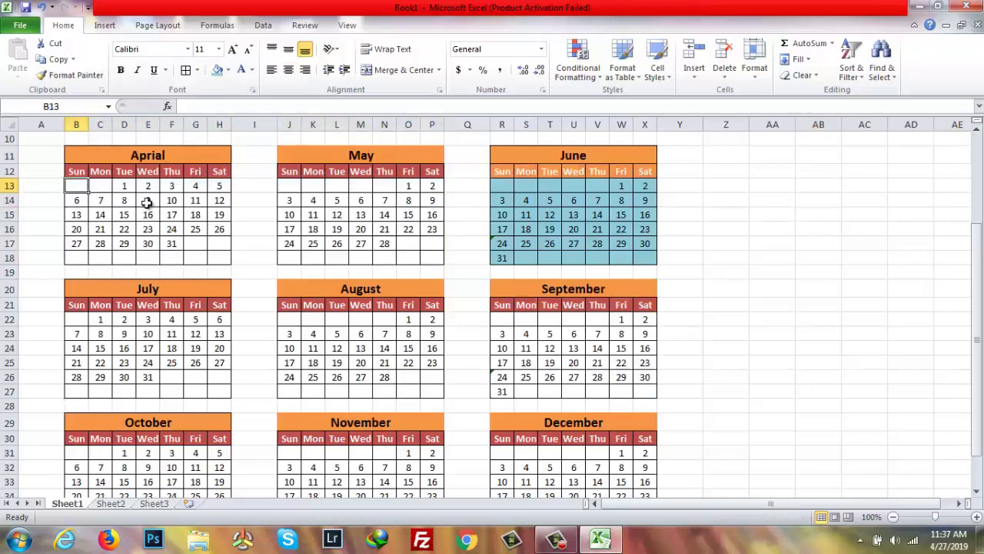
pyautogui.moveTo(76, 185); pyautogui.dragTo(220, 258)
pyautogui.click(218, 70)
pyautogui.moveTo(290, 185); pyautogui.dragTo(430, 258)
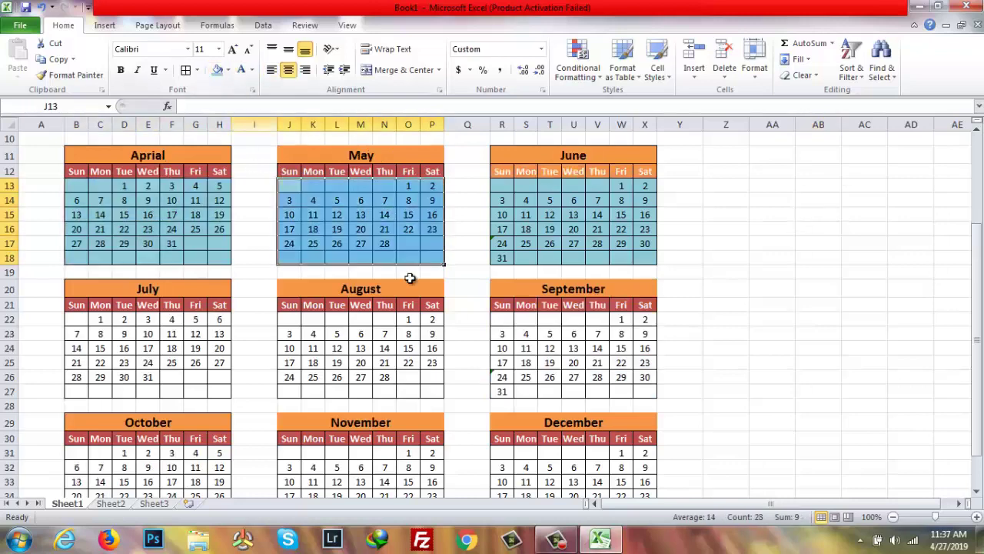
pyautogui.click(217, 70)
pyautogui.click(726, 255)
# Step: Fill the date cells of July, August and September in rows 22 to 27 with the same light aqua
pyautogui.scroll(3, 725, 253)
pyautogui.scroll(-4, 726, 253)
pyautogui.moveTo(76, 272); pyautogui.dragTo(219, 344)
pyautogui.click(217, 70)
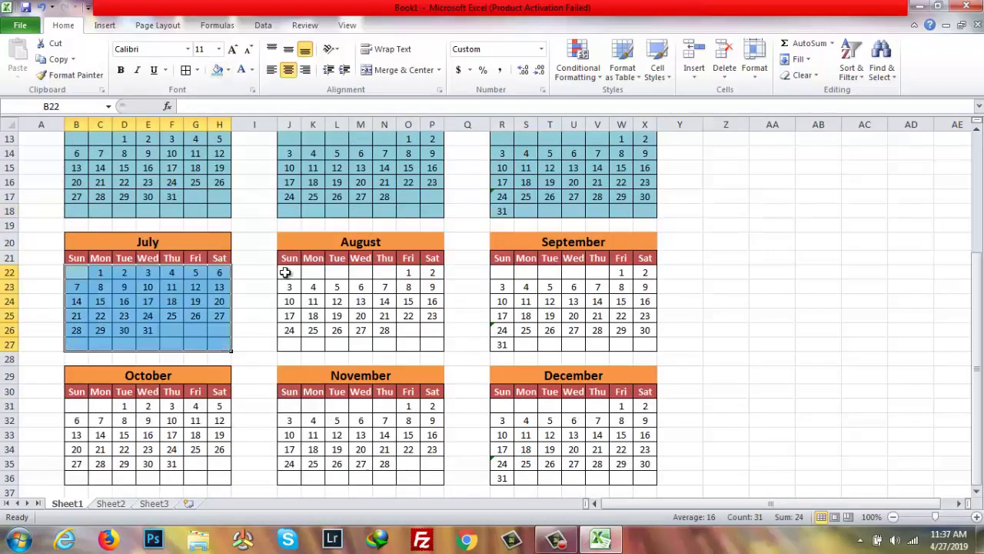
pyautogui.moveTo(284, 272); pyautogui.dragTo(432, 344)
pyautogui.click(217, 70)
pyautogui.moveTo(501, 272); pyautogui.dragTo(645, 345)
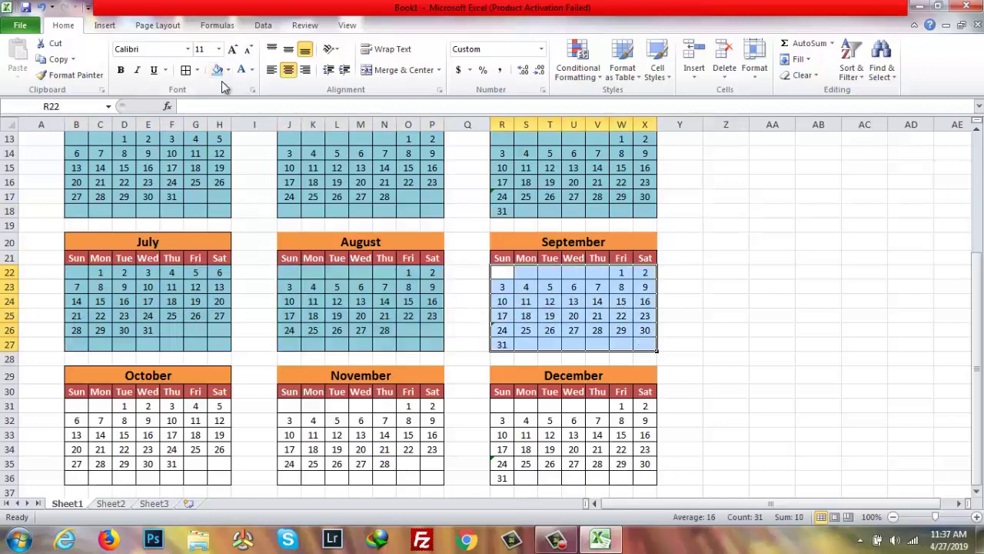
pyautogui.click(218, 70)
pyautogui.click(817, 287)
# Step: Fill the date cells of October, November and December in rows 31 to 36 with the same light aqua
pyautogui.scroll(-2, 818, 287)
pyautogui.moveTo(76, 319); pyautogui.dragTo(223, 352)
pyautogui.press('F4')
pyautogui.moveTo(297, 323); pyautogui.dragTo(424, 389)
pyautogui.press('F4')
pyautogui.moveTo(502, 319); pyautogui.dragTo(645, 398)
pyautogui.click(218, 70)
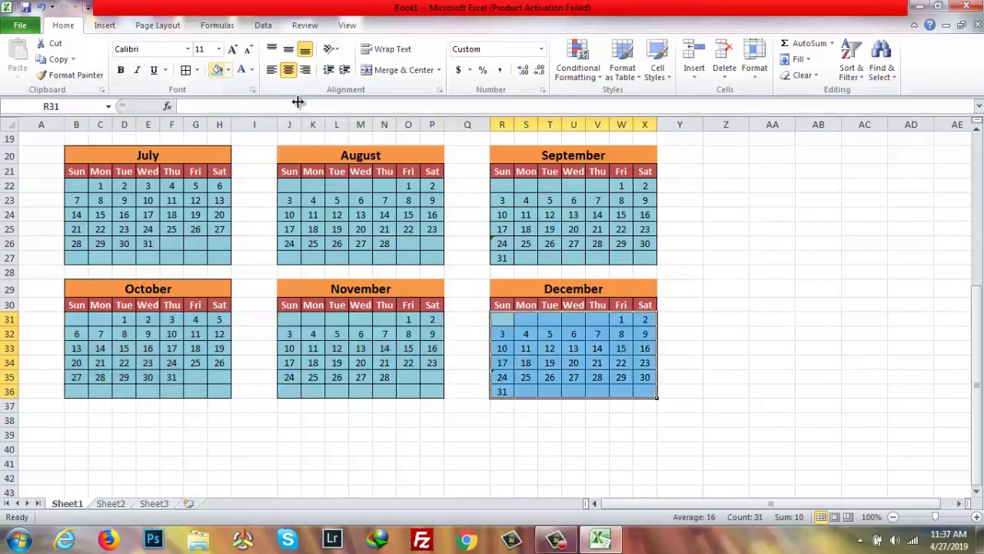
pyautogui.click(772, 243)
pyautogui.scroll(6, 727, 231)
pyautogui.moveTo(188, 186); pyautogui.dragTo(213, 257)
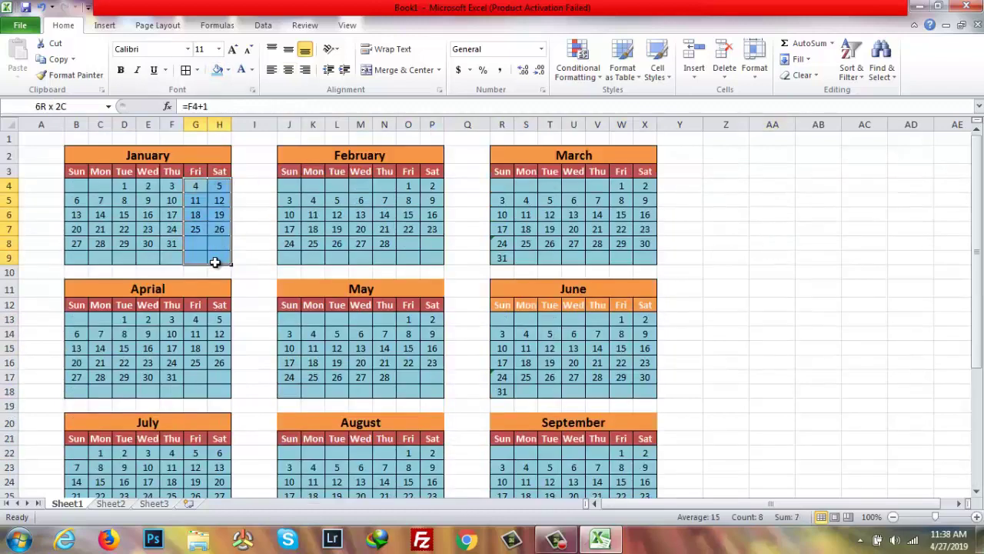
pyautogui.click(228, 70)
pyautogui.click(314, 131)
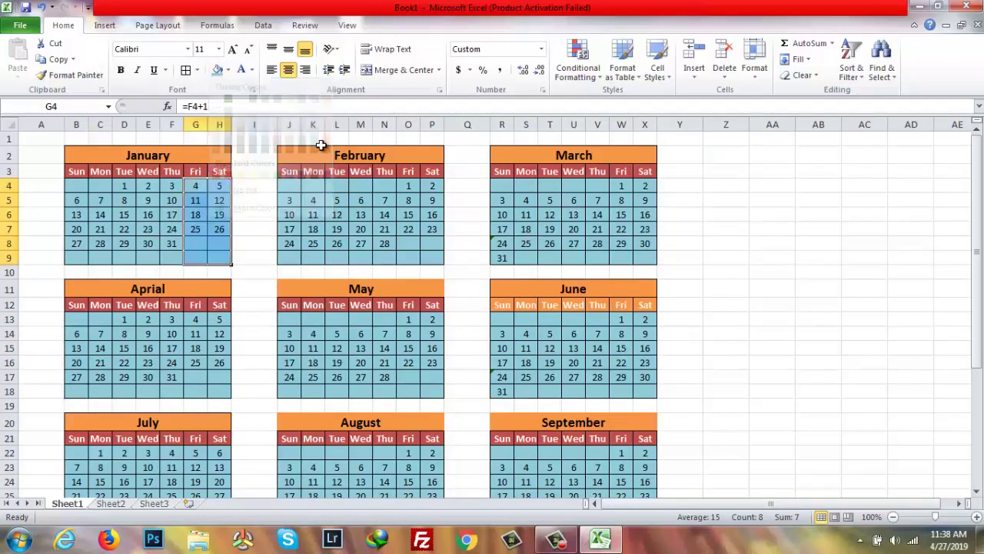
# Step: Color the Friday and Saturday dates of January, February and March with red font
pyautogui.moveTo(192, 186); pyautogui.dragTo(220, 257)
pyautogui.click(251, 70)
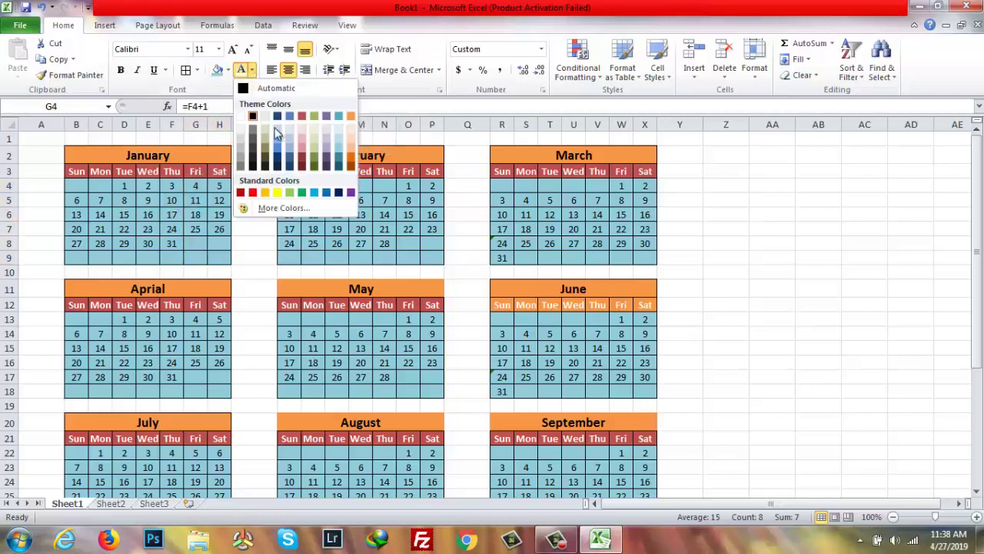
pyautogui.click(252, 193)
pyautogui.click(864, 214)
pyautogui.moveTo(409, 186); pyautogui.dragTo(433, 243)
pyautogui.click(239, 70)
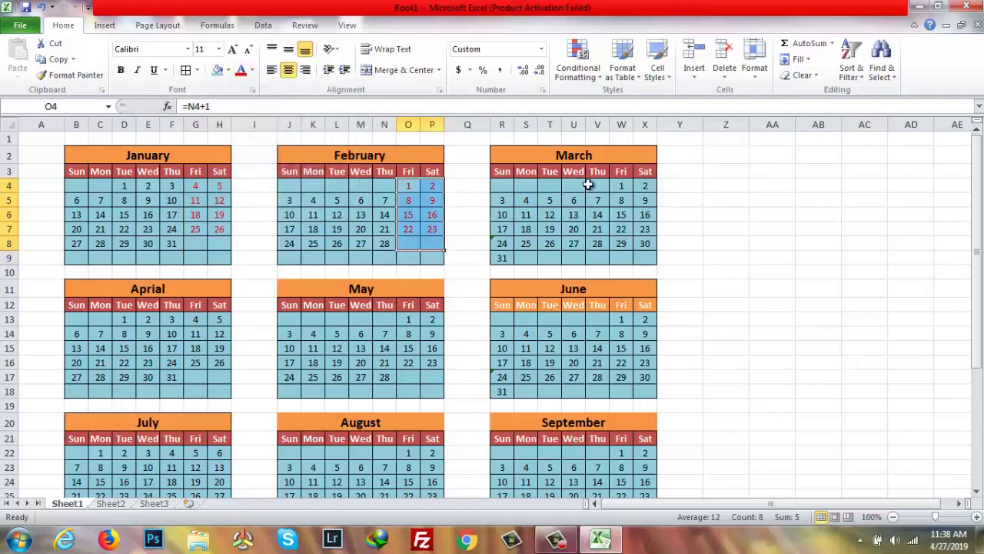
pyautogui.moveTo(619, 187); pyautogui.dragTo(652, 261)
# Step: Fill the Fri and Sat header cells of January, February and March with red
pyautogui.moveTo(198, 170); pyautogui.dragTo(219, 170)
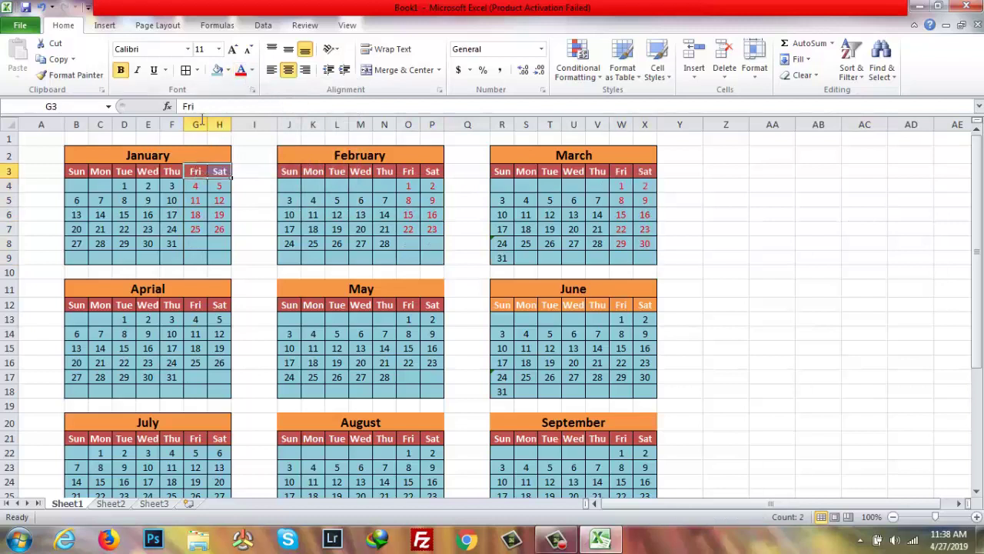
pyautogui.click(227, 70)
pyautogui.click(227, 175)
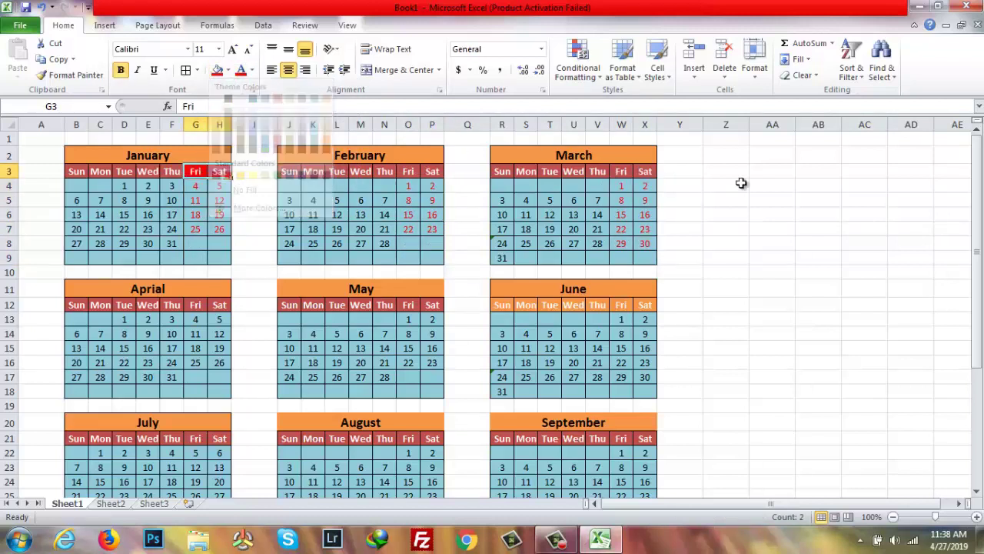
pyautogui.click(768, 185)
pyautogui.moveTo(408, 171); pyautogui.dragTo(432, 170)
pyautogui.click(772, 185)
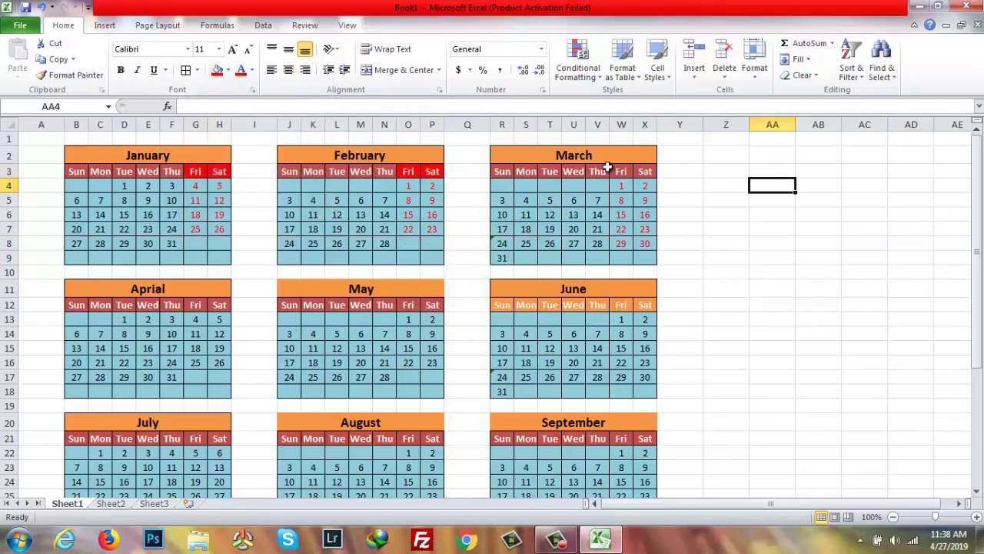
pyautogui.moveTo(622, 171); pyautogui.dragTo(645, 170)
pyautogui.press('F4')
pyautogui.click(772, 229)
# Step: Fill the Fri and Sat headers of April and May with red and set their Friday and Saturday dates to red font
pyautogui.scroll(-2, 239, 240)
pyautogui.moveTo(195, 215); pyautogui.dragTo(219, 287)
pyautogui.click(217, 70)
pyautogui.click(242, 70)
pyautogui.moveTo(409, 215); pyautogui.dragTo(432, 272)
pyautogui.press('F4')
pyautogui.click(241, 70)
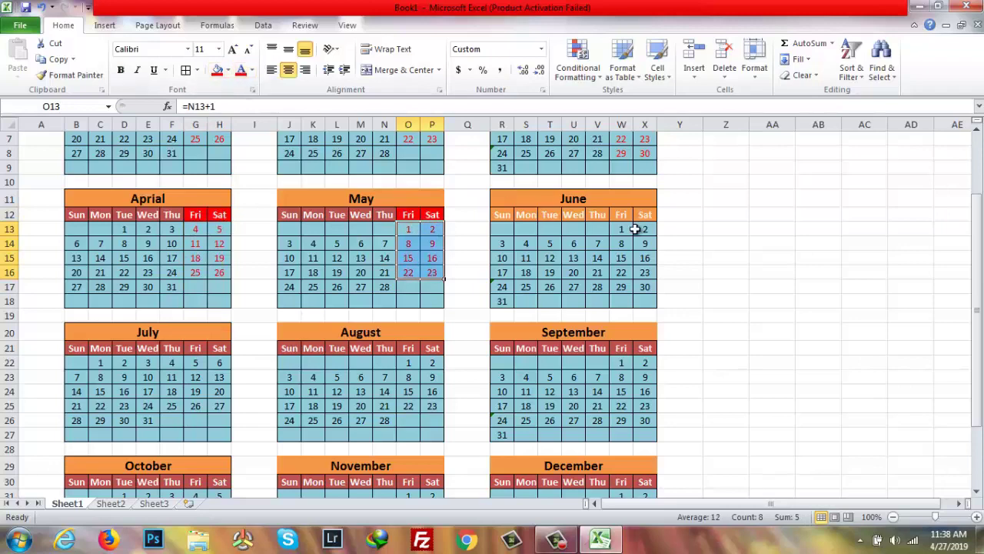
# Step: Give June's Fri and Sat headers a red fill and its Friday and Saturday dates red font
pyautogui.moveTo(622, 215); pyautogui.dragTo(645, 287)
pyautogui.click(217, 70)
pyautogui.click(680, 229)
pyautogui.click(241, 70)
pyautogui.click(726, 215)
# Step: Fill the Fri and Sat headers of July and August with red and set their Friday and Saturday dates to red font
pyautogui.scroll(-2, 724, 261)
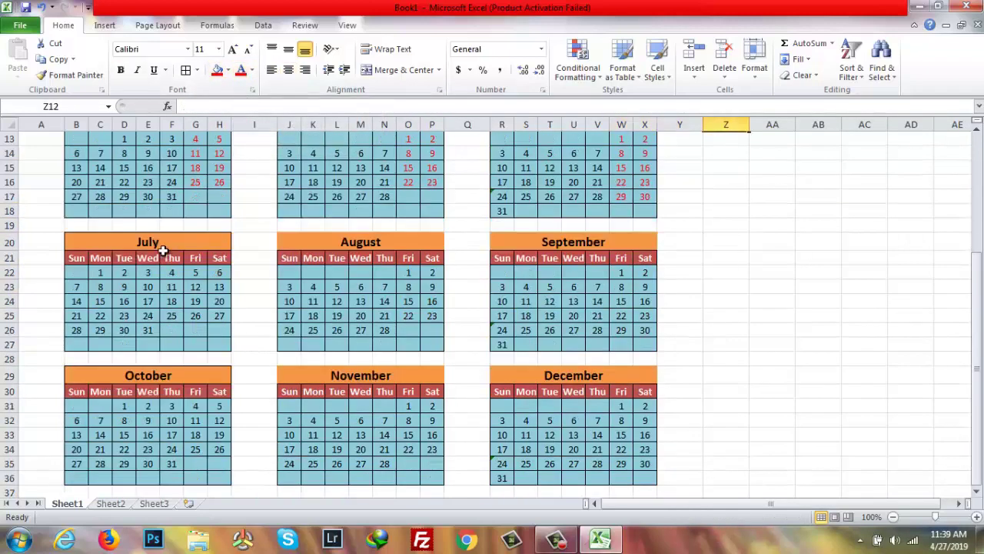
pyautogui.moveTo(195, 258); pyautogui.dragTo(219, 330)
pyautogui.click(218, 70)
pyautogui.click(241, 70)
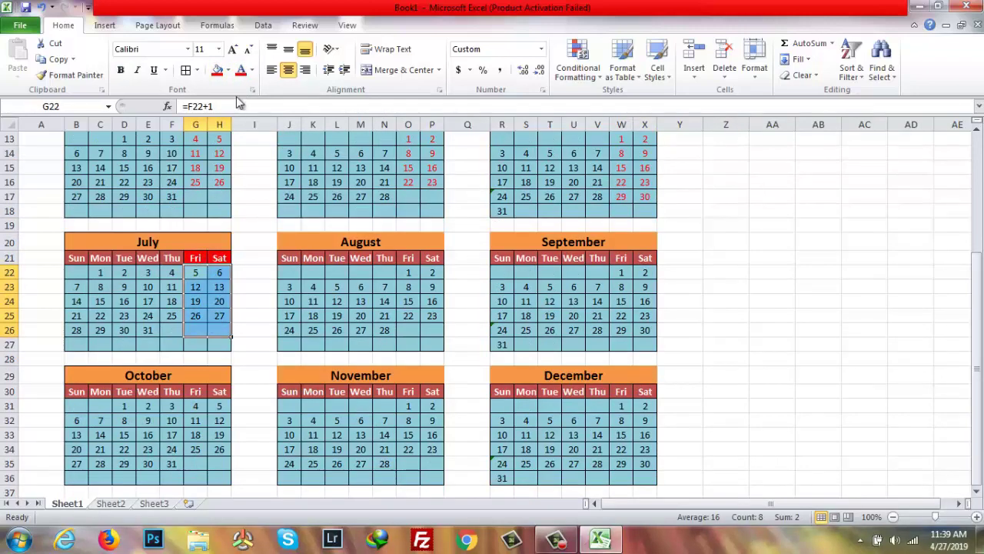
pyautogui.moveTo(408, 257); pyautogui.dragTo(433, 330)
pyautogui.click(218, 70)
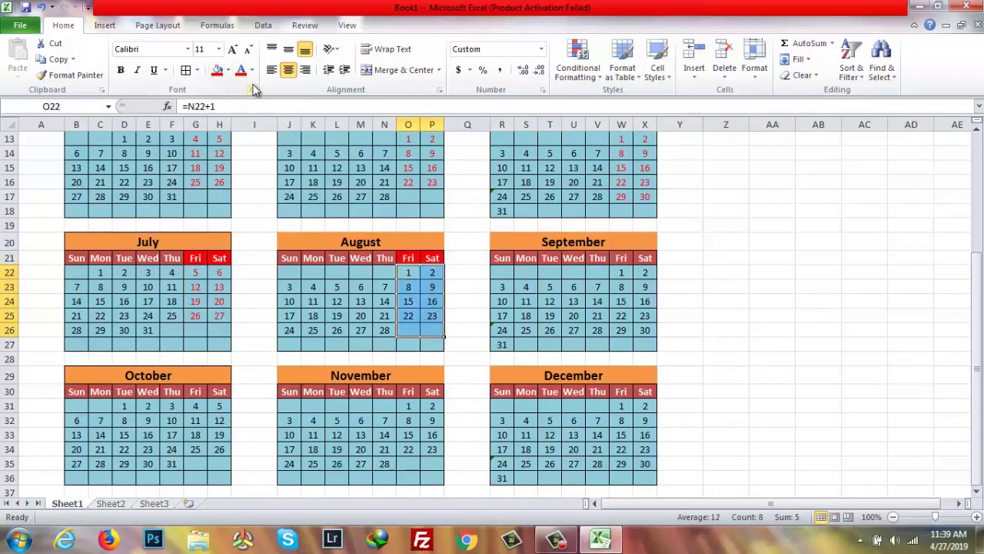
pyautogui.click(241, 70)
# Step: Give September's Fri and Sat headers a red fill and its Friday and Saturday dates red font
pyautogui.moveTo(622, 258); pyautogui.dragTo(645, 330)
pyautogui.click(218, 70)
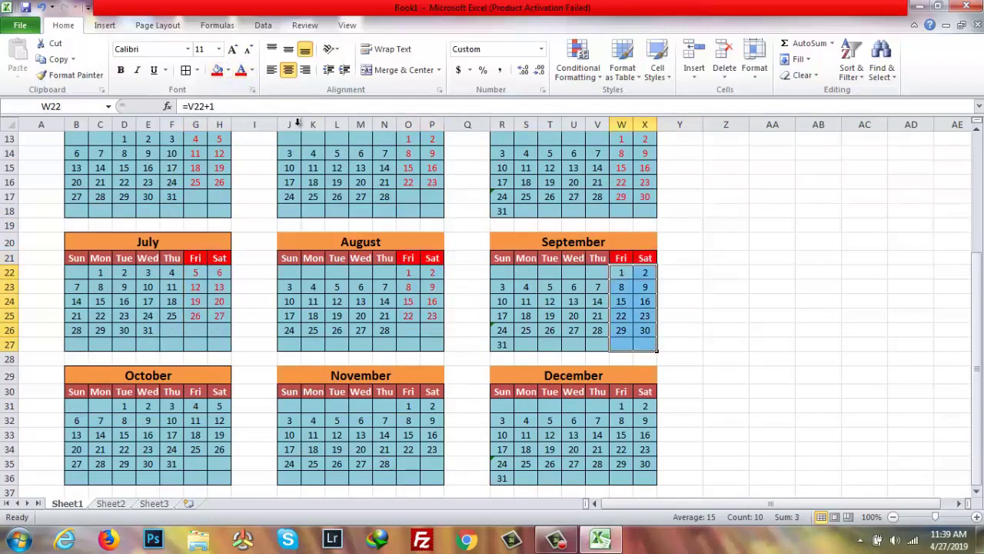
pyautogui.click(241, 70)
pyautogui.click(772, 242)
# Step: Fill the Fri and Sat headers of October and November with red and set their Friday and Saturday dates to red font
pyautogui.scroll(-2, 723, 265)
pyautogui.moveTo(195, 304); pyautogui.dragTo(219, 377)
pyautogui.click(218, 70)
pyautogui.click(241, 70)
pyautogui.moveTo(408, 304); pyautogui.dragTo(432, 377)
pyautogui.click(218, 70)
pyautogui.click(241, 70)
# Step: Give December's Fri and Sat headers a red fill and its Friday and Saturday dates red font
pyautogui.moveTo(621, 304); pyautogui.dragTo(645, 391)
pyautogui.click(218, 70)
pyautogui.click(726, 258)
pyautogui.scroll(6, 741, 329)
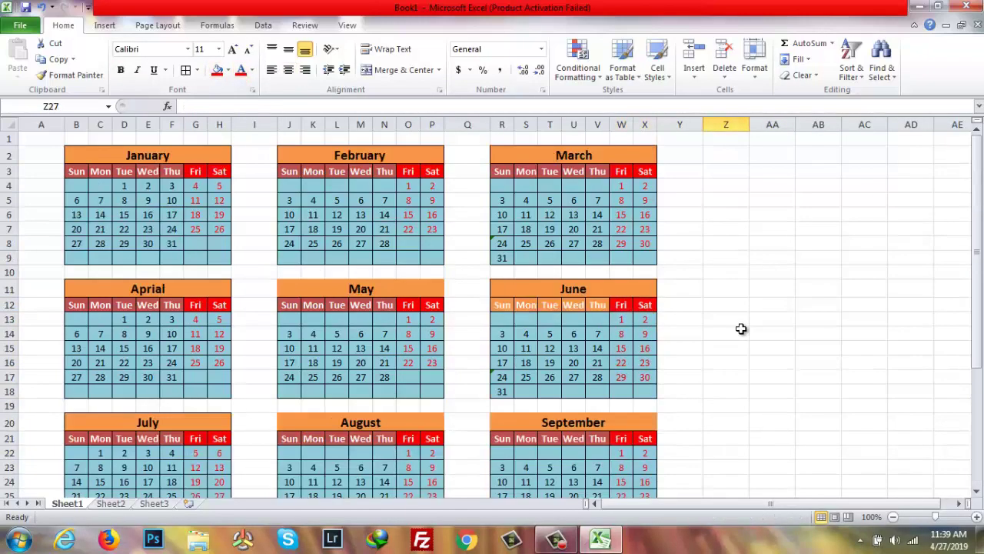
pyautogui.scroll(-6, 741, 329)
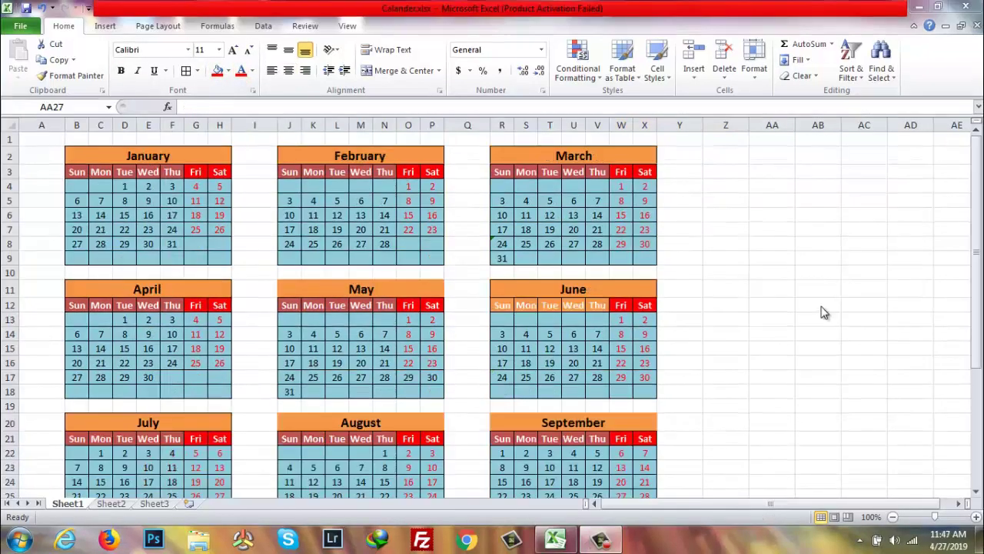
# Step: Narrow the blank spacer columns A, I and Q together to a thin gap beside the month blocks
pyautogui.click(40, 124)
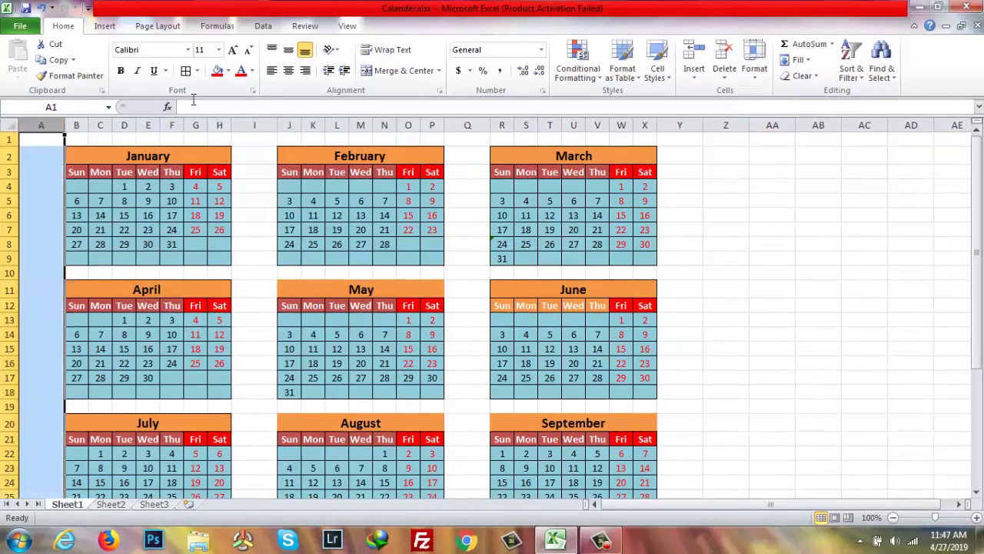
pyautogui.keyDown('ctrl'); pyautogui.click(240, 123); pyautogui.keyUp('ctrl')
pyautogui.keyDown('ctrl'); pyautogui.click(467, 124); pyautogui.keyUp('ctrl')
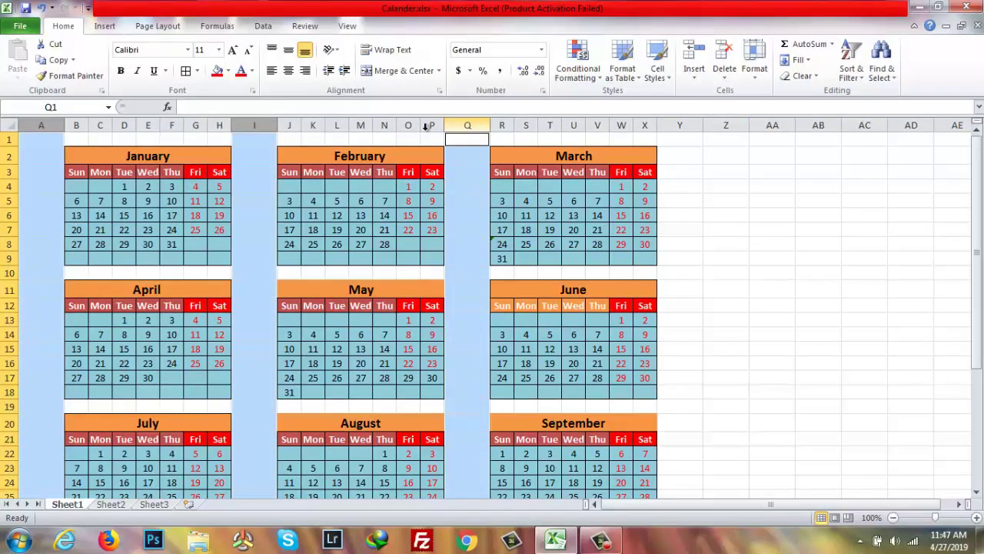
pyautogui.moveTo(65, 126); pyautogui.dragTo(29, 127)
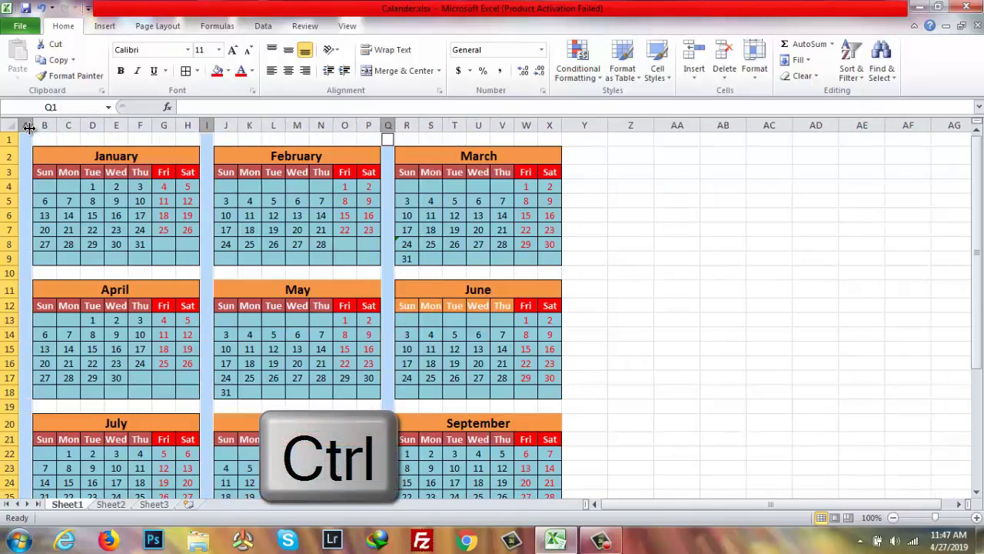
pyautogui.click(644, 216)
# Step: Shrink the heights of the blank spacer rows 1, 10, 19 and 28 together to thin gaps between the month blocks
pyautogui.scroll(-5, 632, 222)
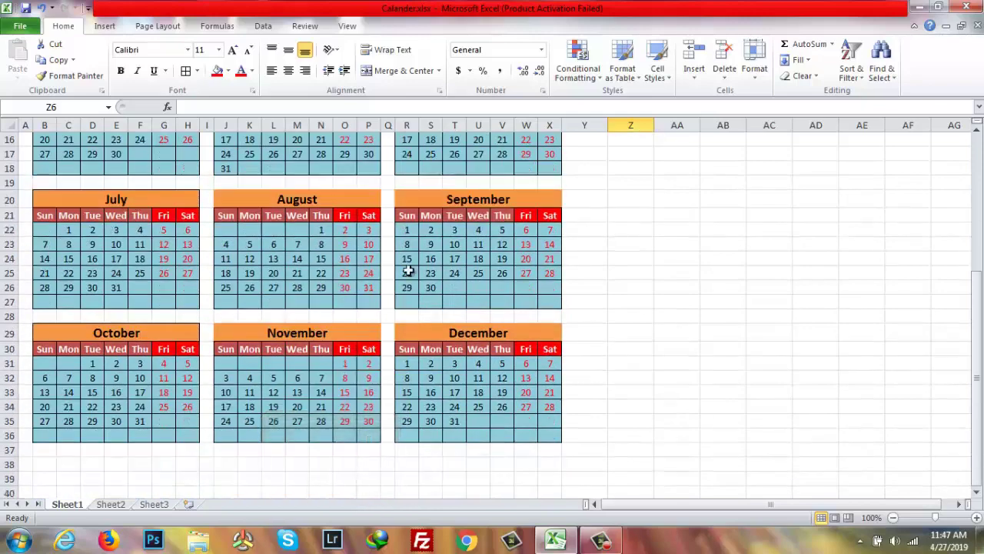
pyautogui.click(10, 316)
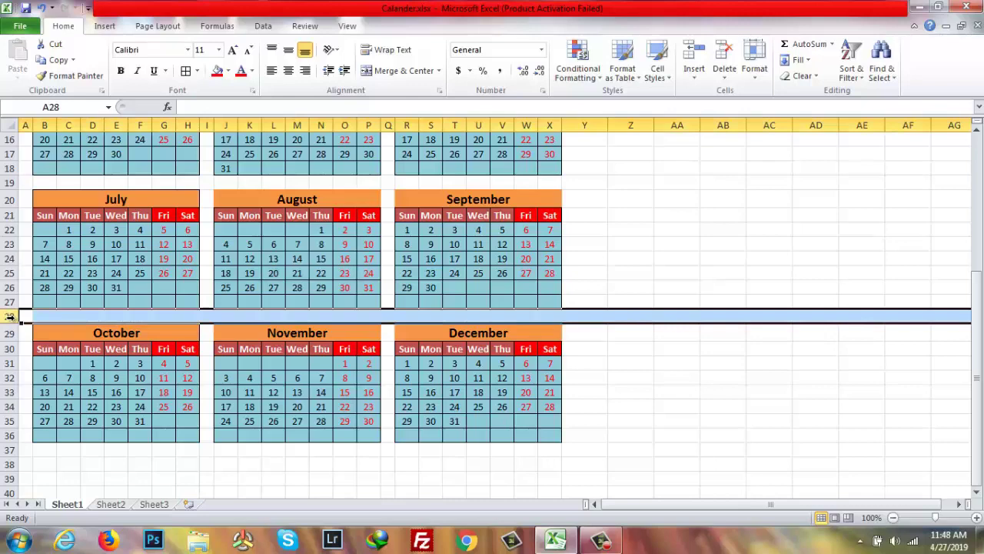
pyautogui.keyDown('ctrl'); pyautogui.click(6, 182); pyautogui.keyUp('ctrl')
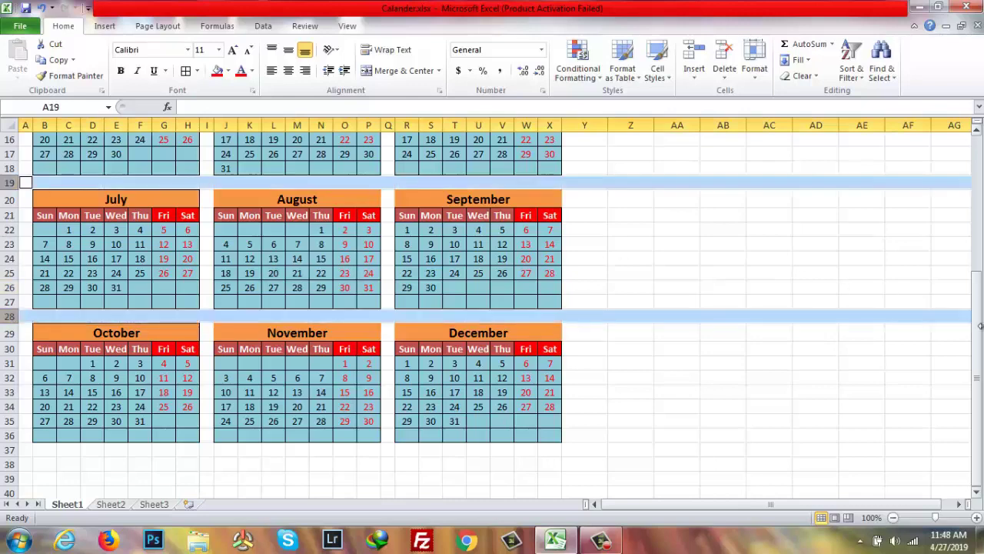
pyautogui.moveTo(982, 368); pyautogui.dragTo(977, 356)
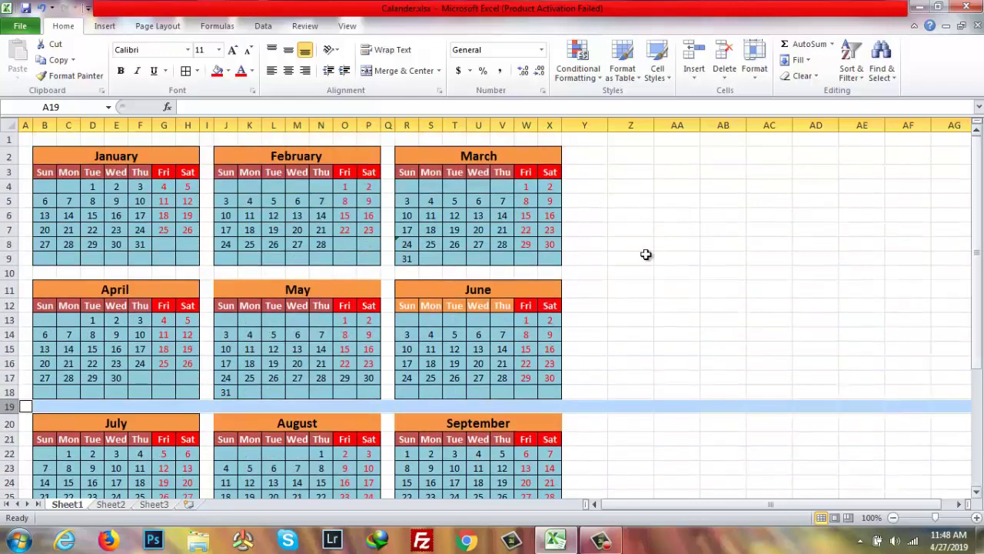
pyautogui.keyDown('ctrl'); pyautogui.click(6, 273); pyautogui.keyUp('ctrl')
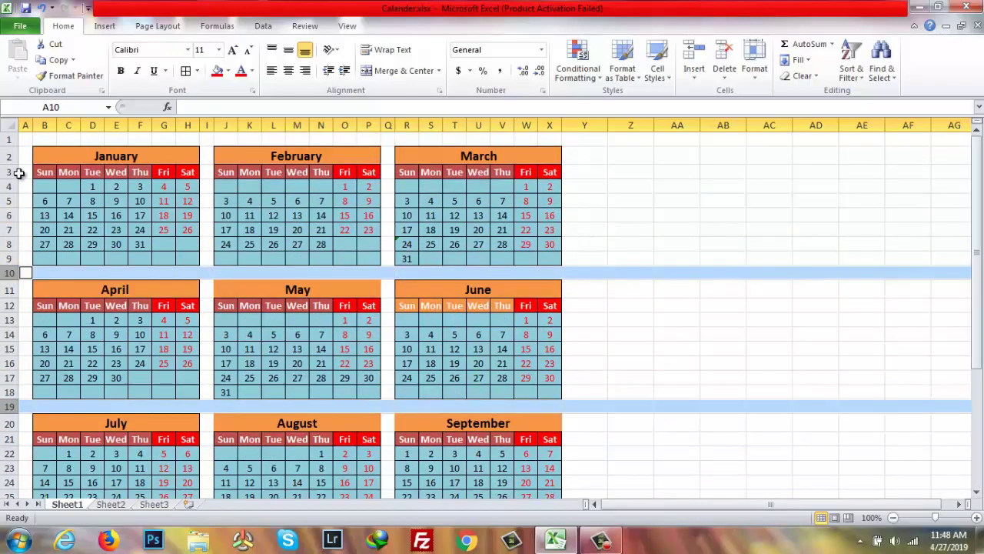
pyautogui.keyDown('ctrl'); pyautogui.click(4, 139); pyautogui.keyUp('ctrl')
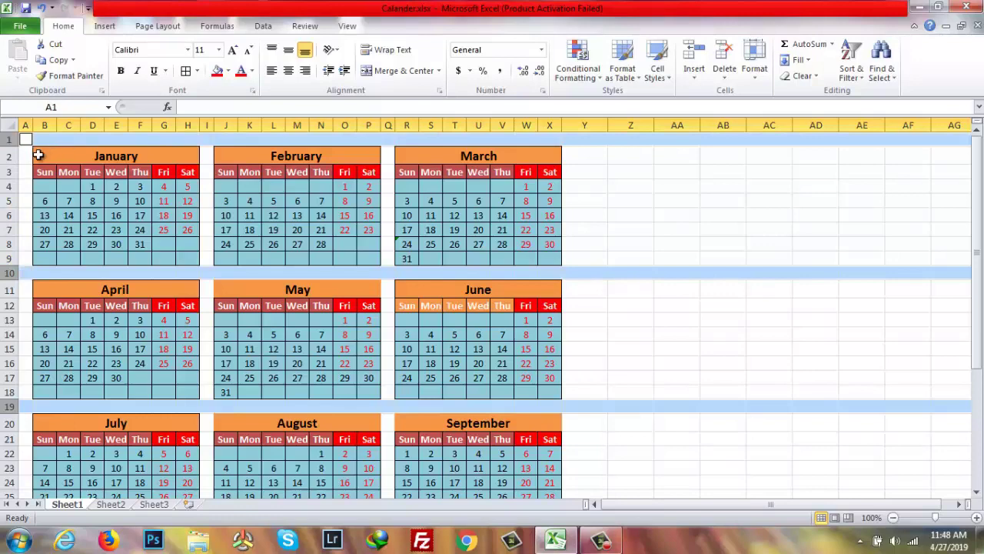
pyautogui.moveTo(4, 147); pyautogui.dragTo(6, 133)
pyautogui.click(677, 219)
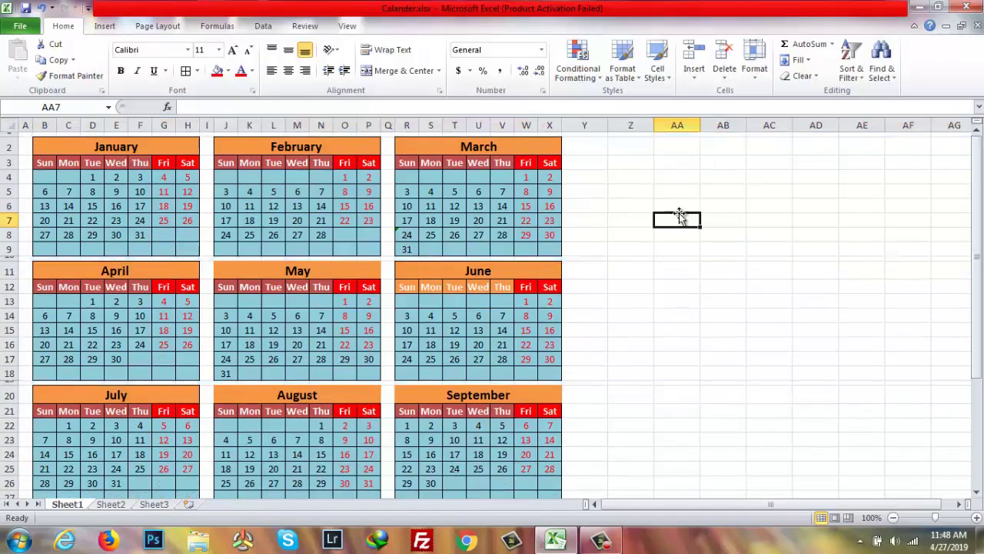
# Step: Zoom the sheet out to 70% and look over the finished calendar with all twelve month blocks
pyautogui.scroll(-4, 746, 257)
pyautogui.scroll(4, 745, 257)
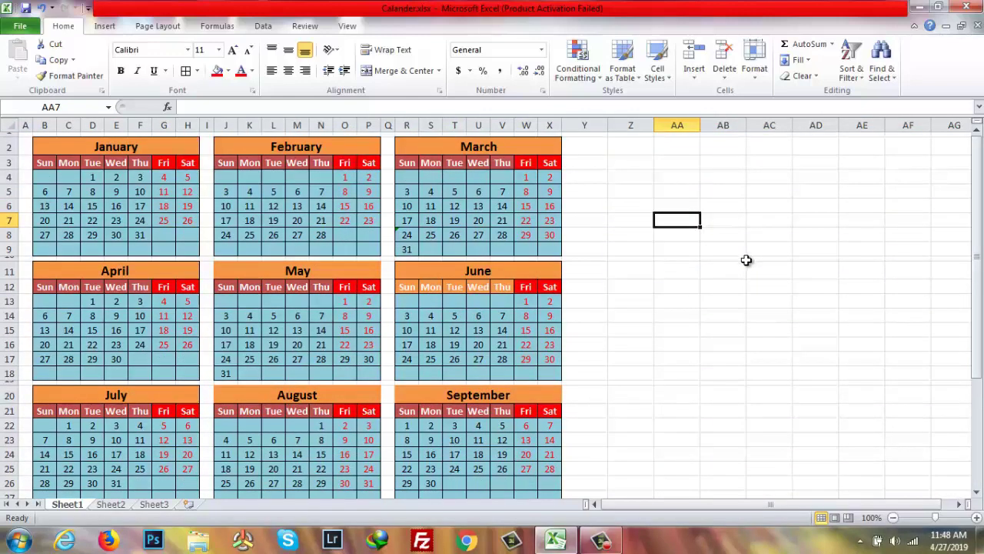
pyautogui.keyDown('ctrl'); pyautogui.scroll(-2, 746, 260); pyautogui.keyUp('ctrl')
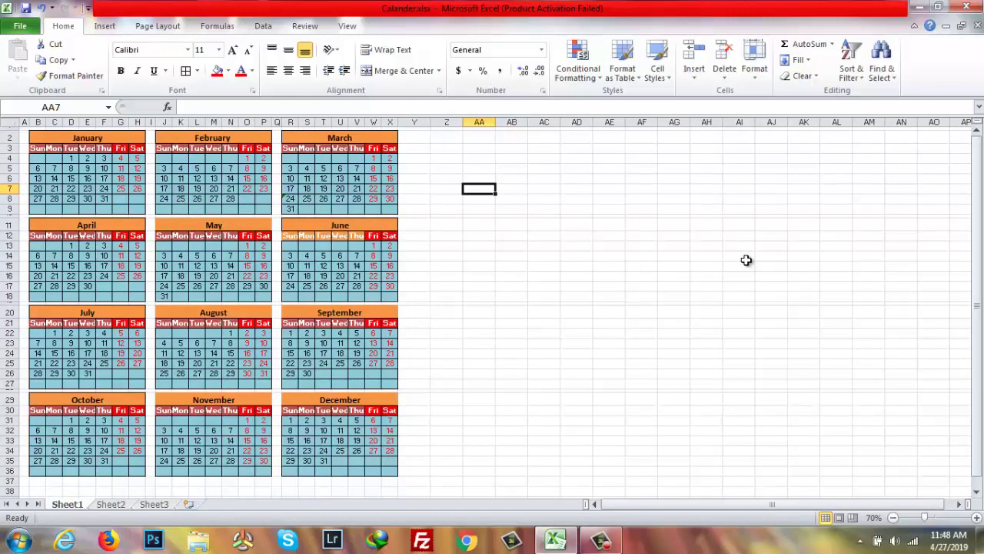
pyautogui.keyDown('ctrl'); pyautogui.scroll(1, 746, 260); pyautogui.keyUp('ctrl')
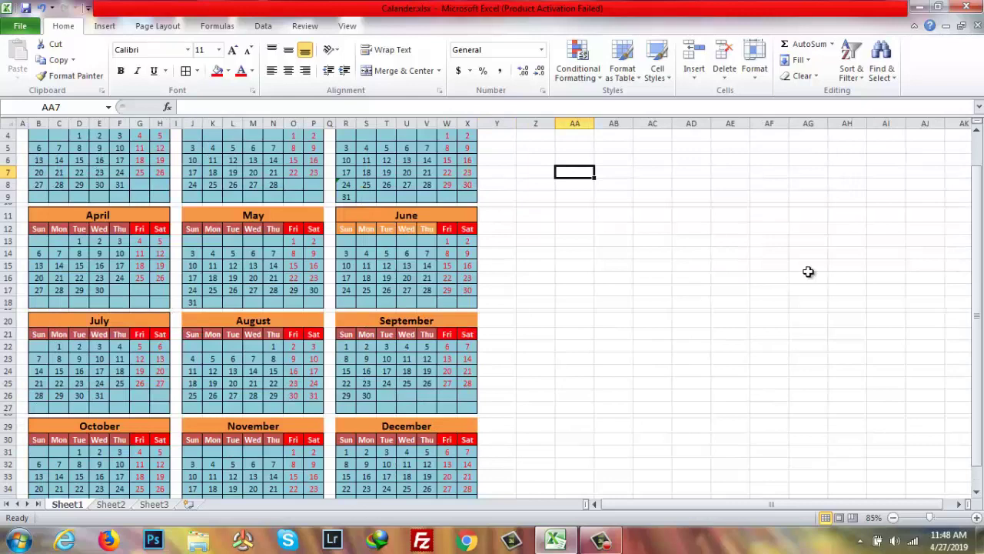
pyautogui.scroll(-1, 808, 272)
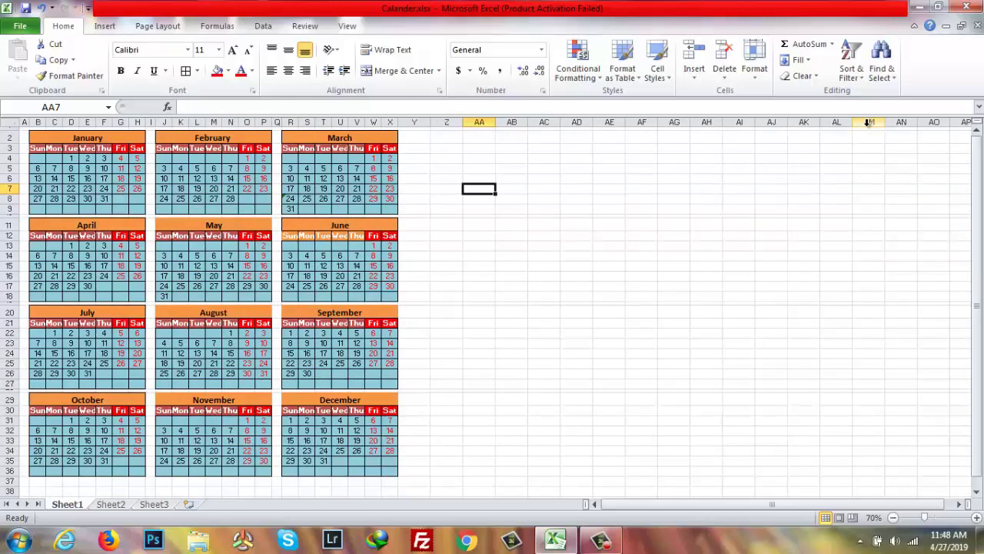